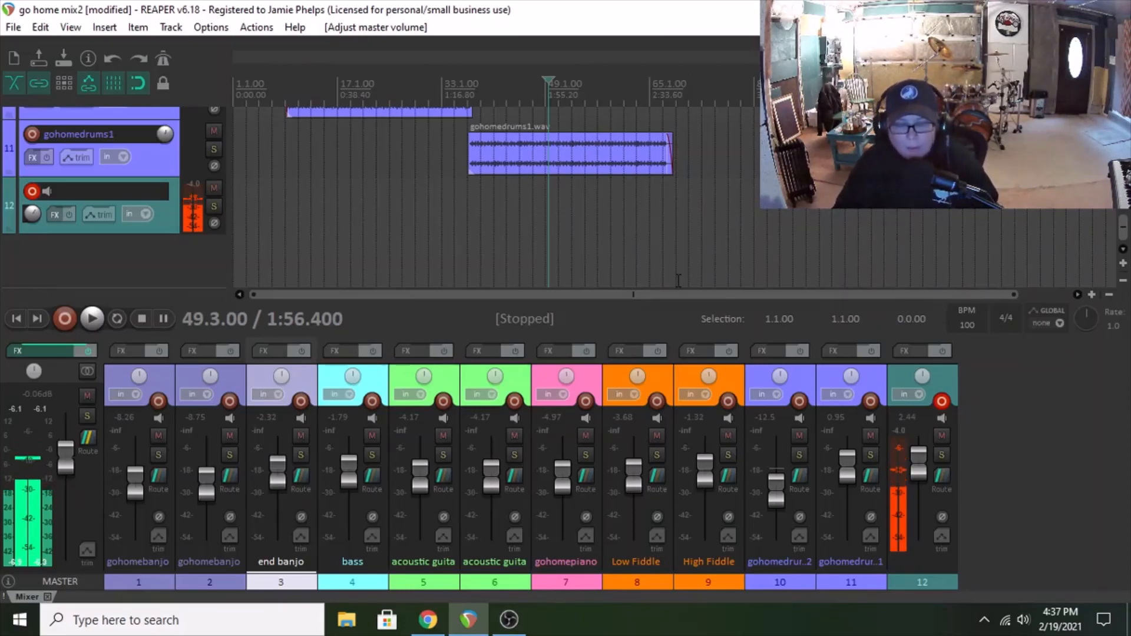
# Place the playback position at bar 2, near the start of the song, and play the mix.
pyautogui.scroll(5, 1122, 230)
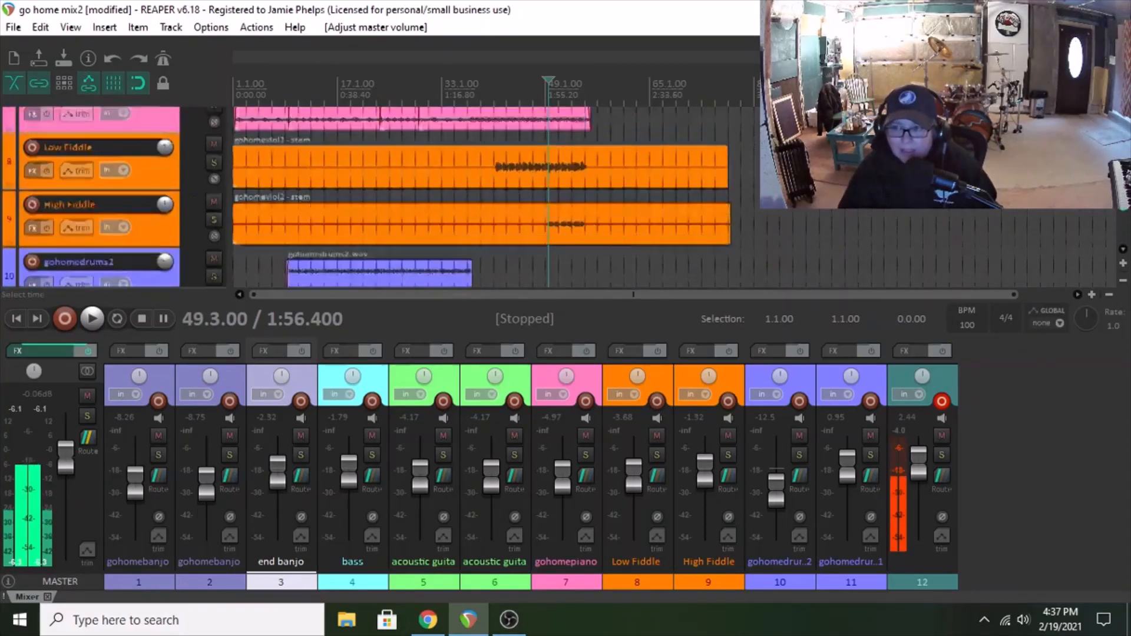
pyautogui.scroll(7, 800, 247)
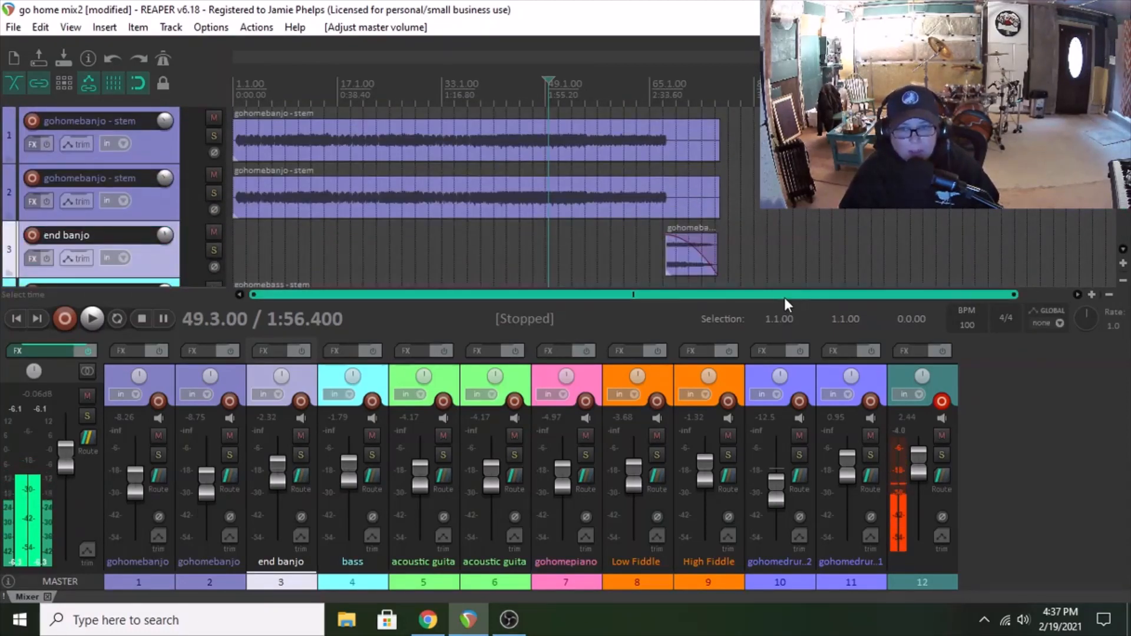
pyautogui.click(248, 254)
pyautogui.scroll(2, 250, 254)
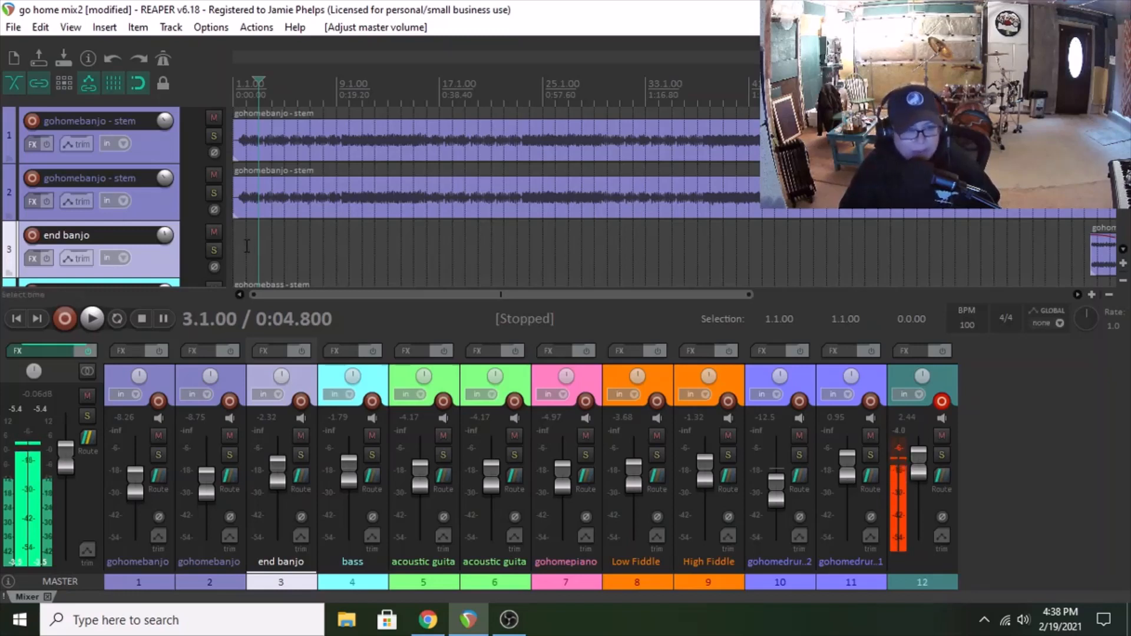
pyautogui.click(246, 246)
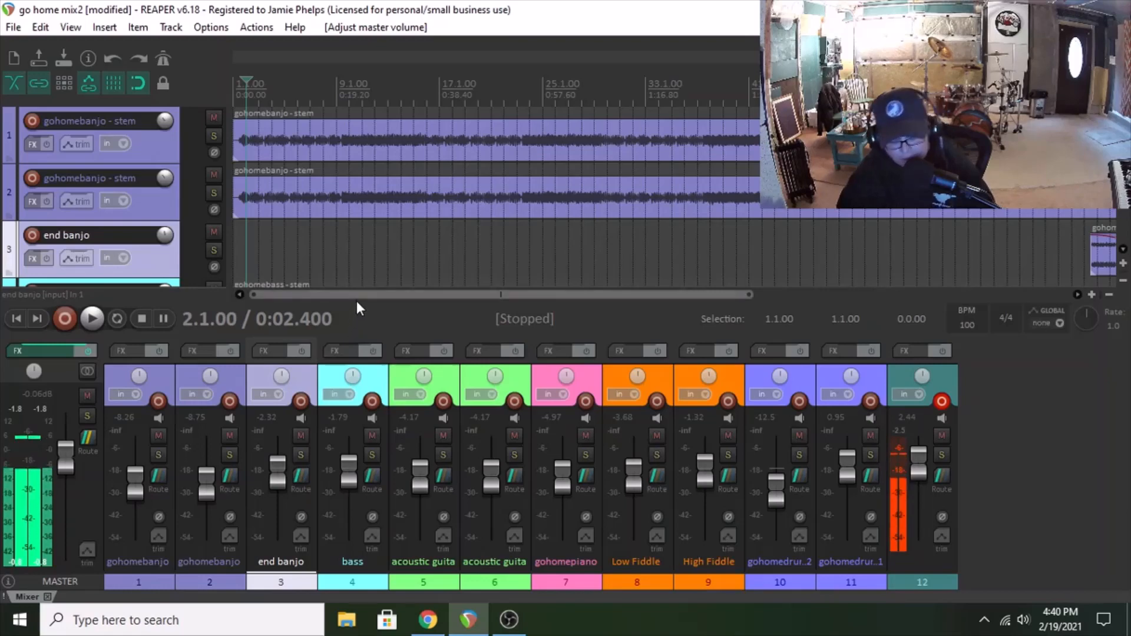
pyautogui.press('space')
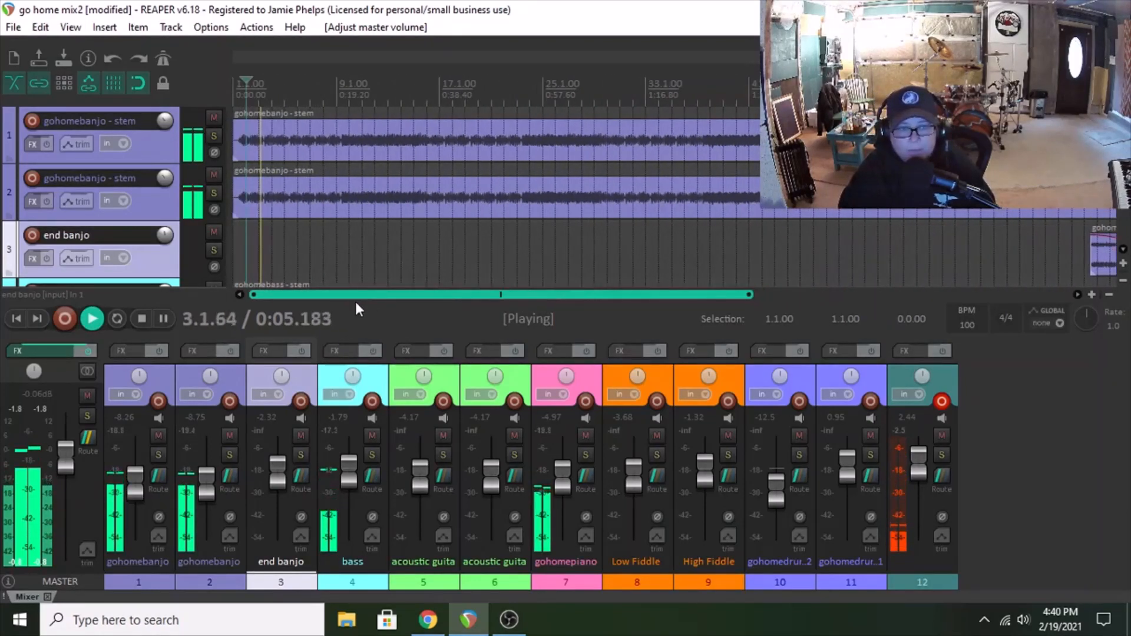
# Raise the volume of track 10 (the second drum track) to -0.80 dB during playback, and stop the song.
pyautogui.scroll(-5, 594, 254)
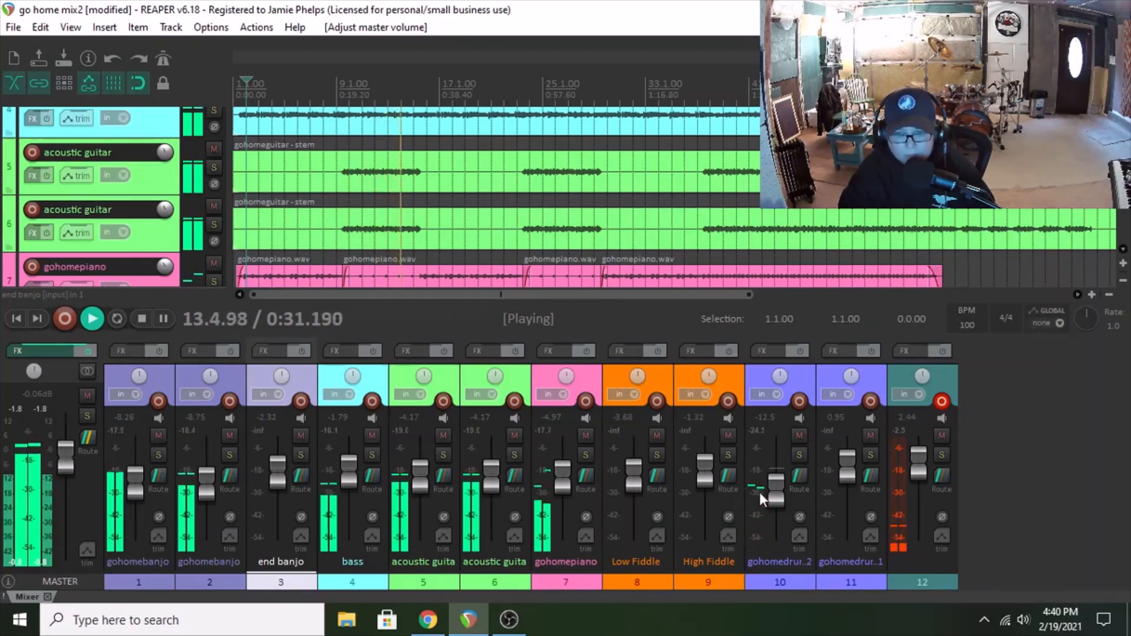
pyautogui.moveTo(769, 493); pyautogui.dragTo(778, 471)
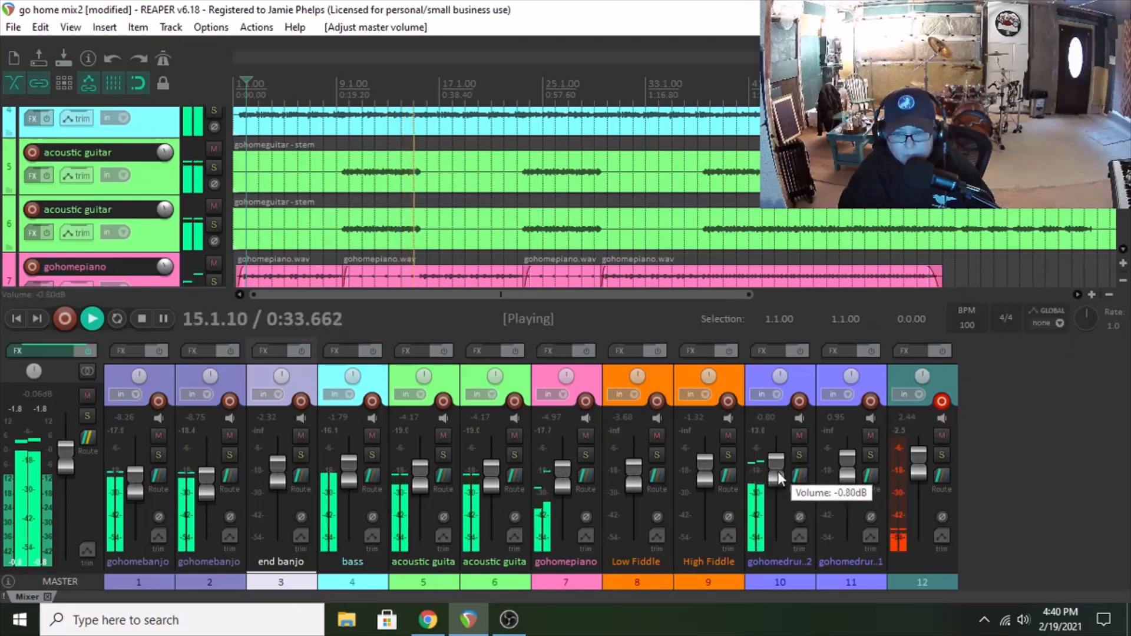
pyautogui.click(144, 319)
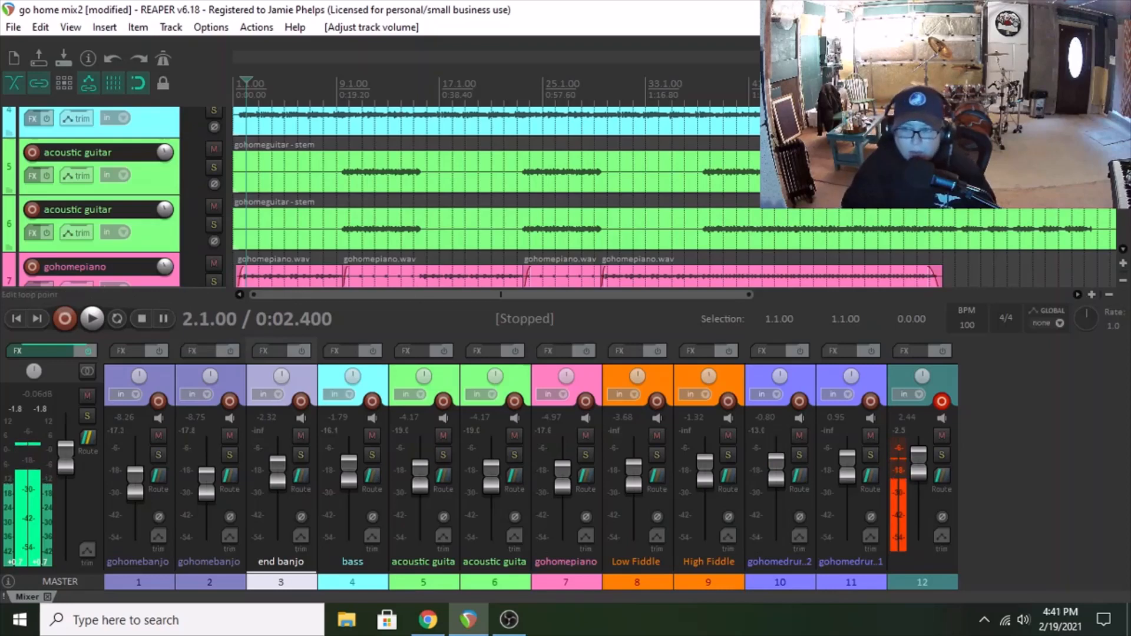
# Solo track 12 and both gohomebanjo stem tracks, and audition the banjos briefly from bar 2.
pyautogui.scroll(4, 286, 247)
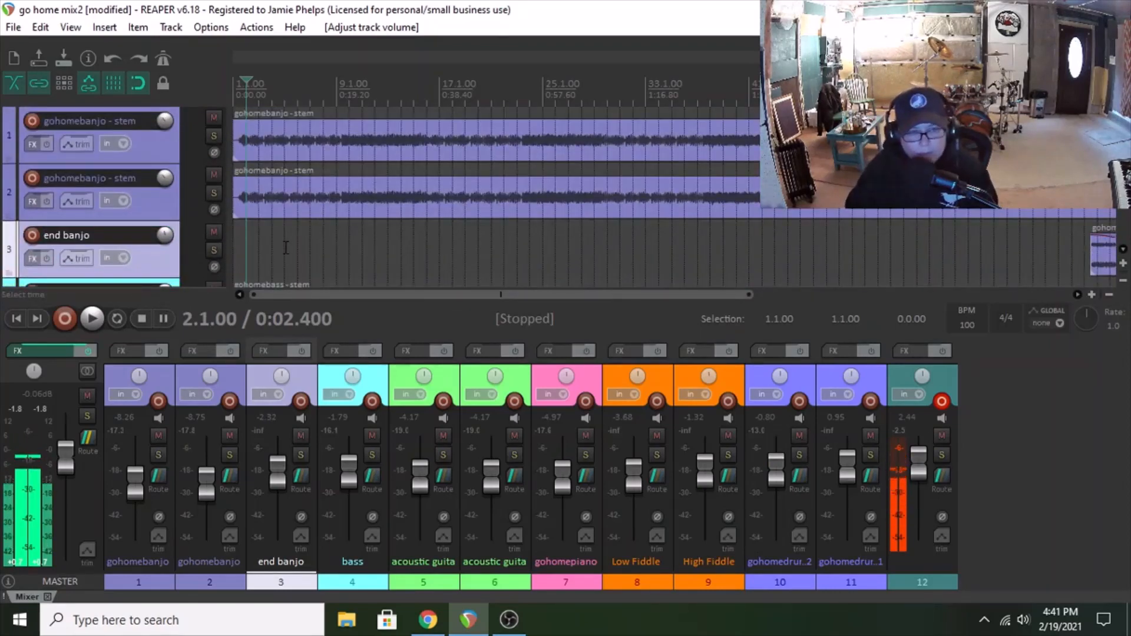
pyautogui.click(942, 454)
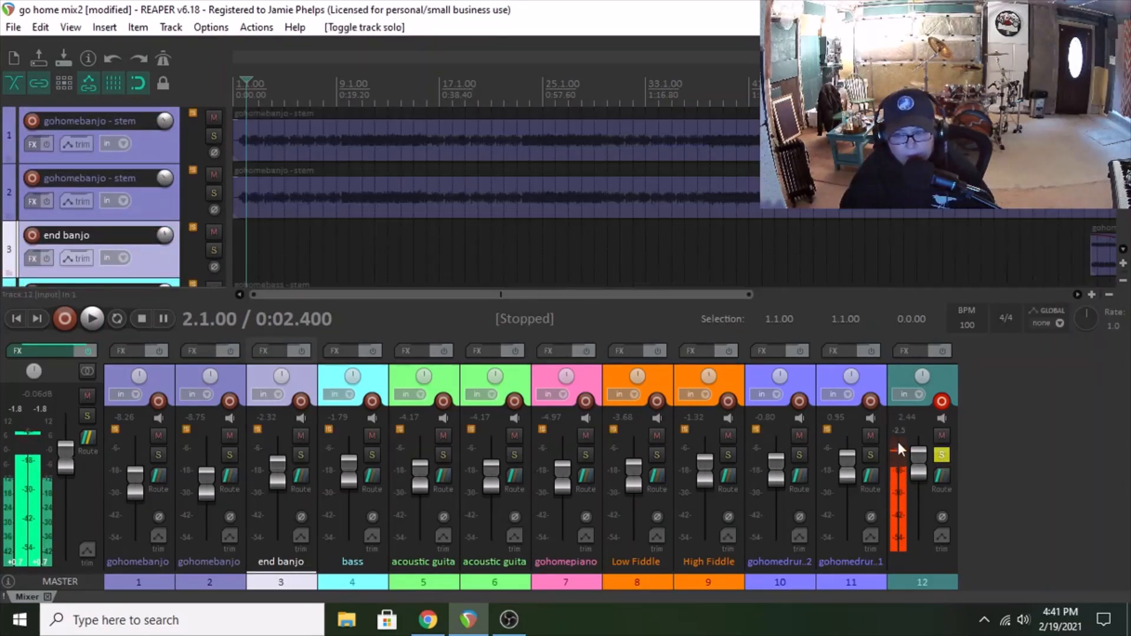
pyautogui.click(214, 137)
pyautogui.click(212, 193)
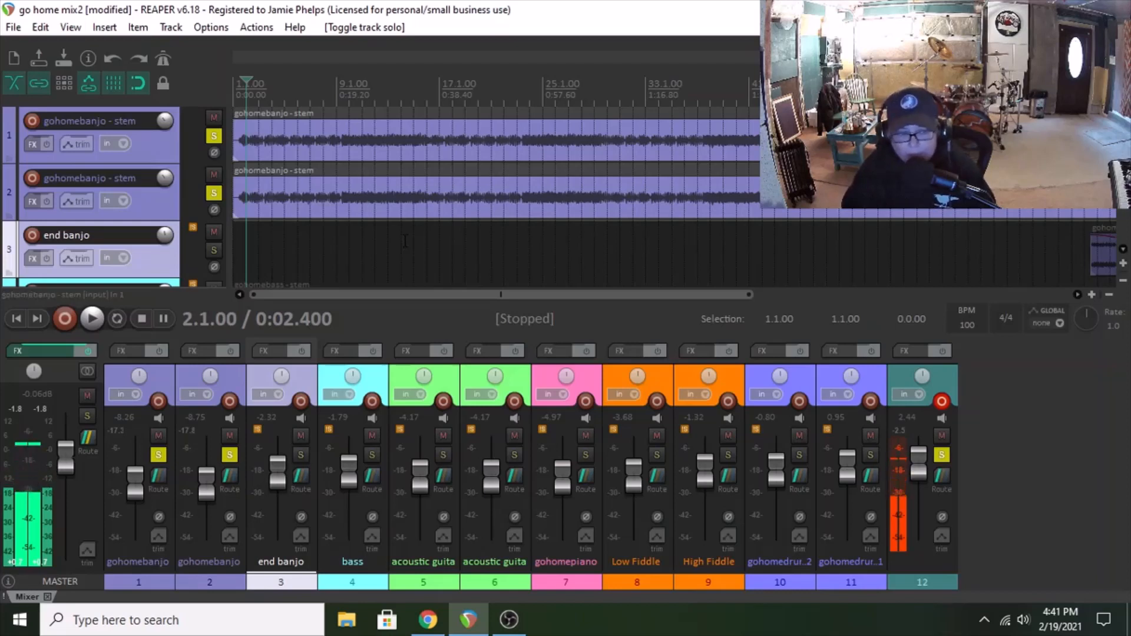
pyautogui.click(97, 321)
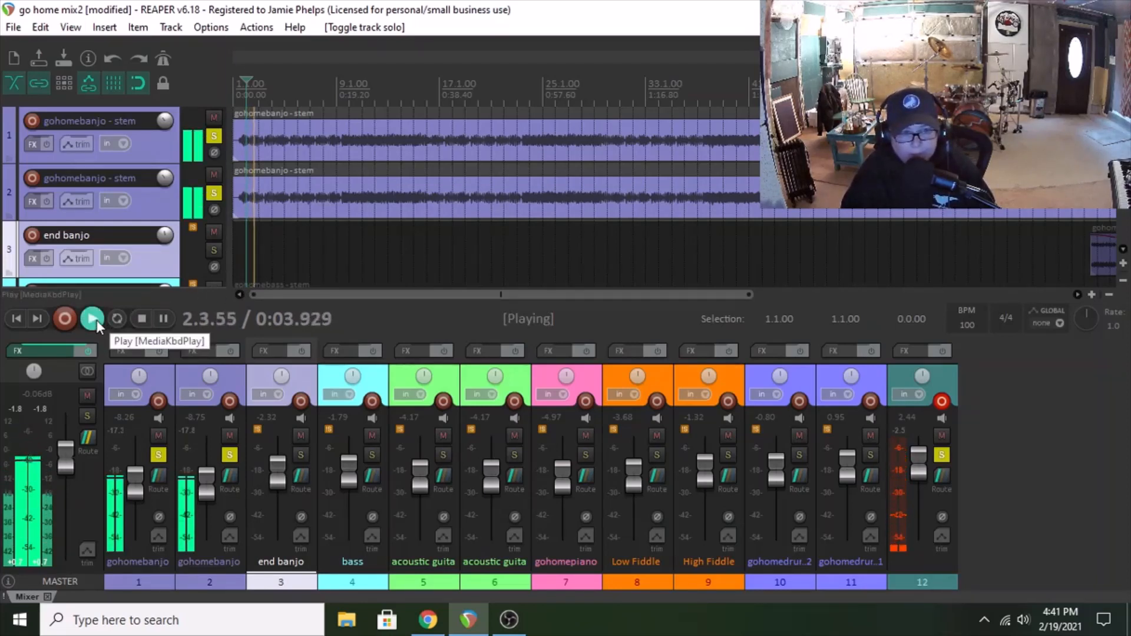
pyautogui.click(138, 320)
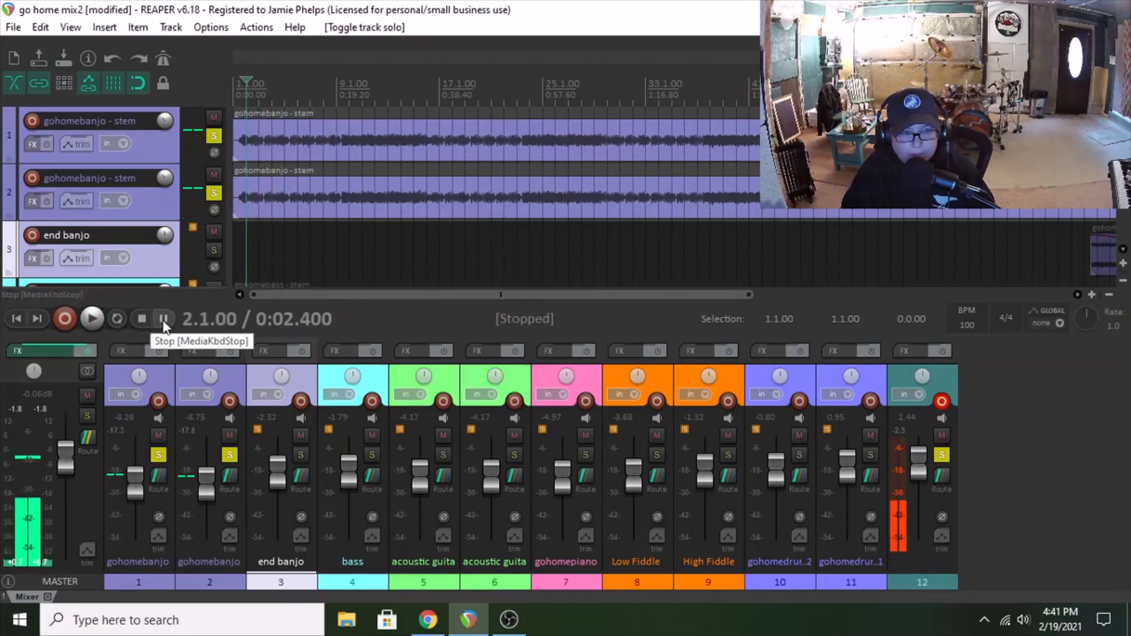
# Unsolo the second banjo track and insert the Waves REQ 4 Mono equalizer on track 1, the first banjo stem.
pyautogui.click(229, 455)
pyautogui.click(126, 352)
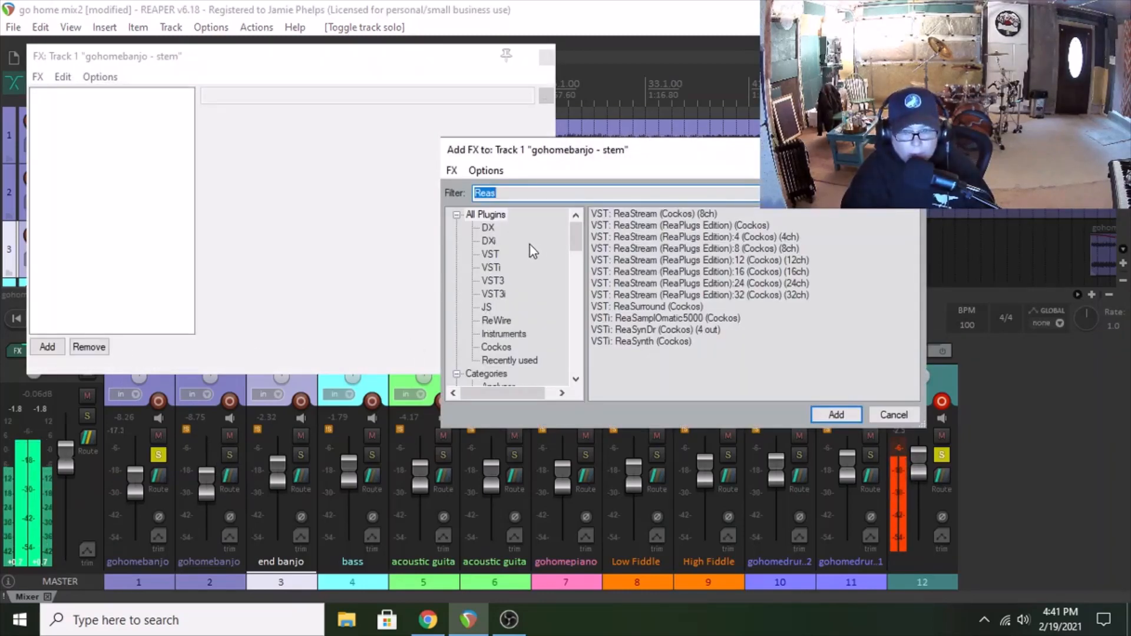
pyautogui.press('BackSpace')
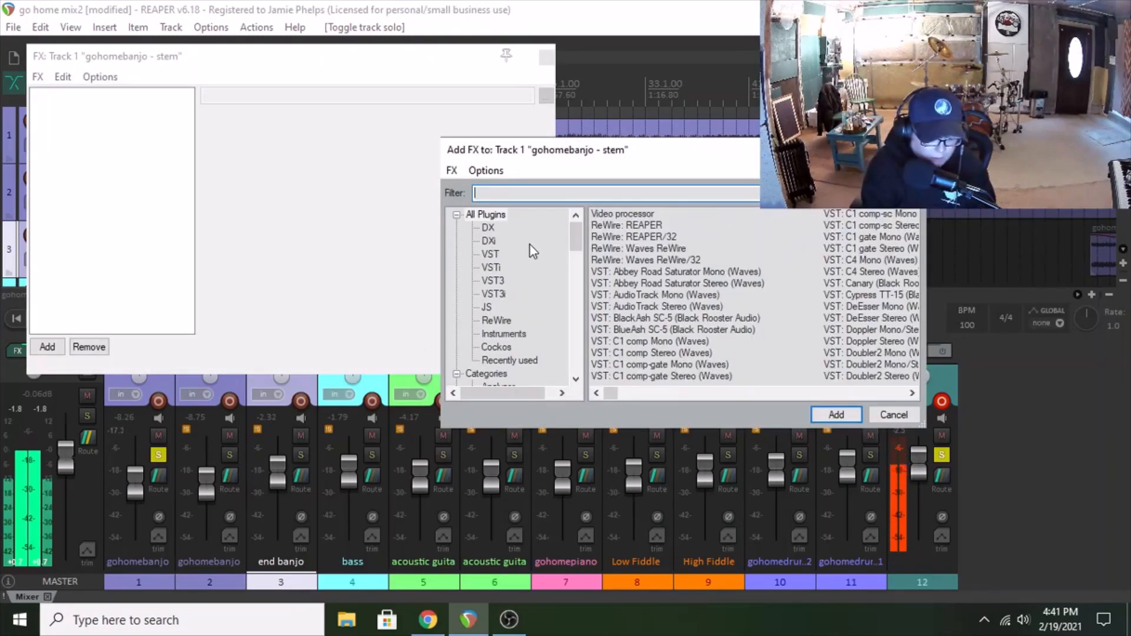
pyautogui.write('eq')
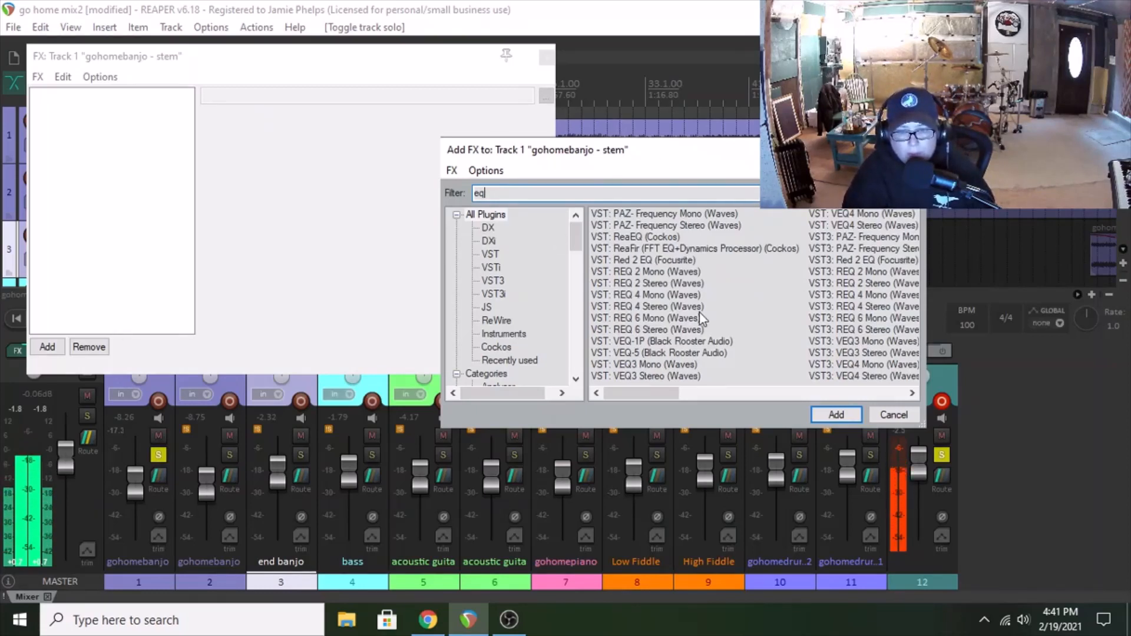
pyautogui.click(645, 295)
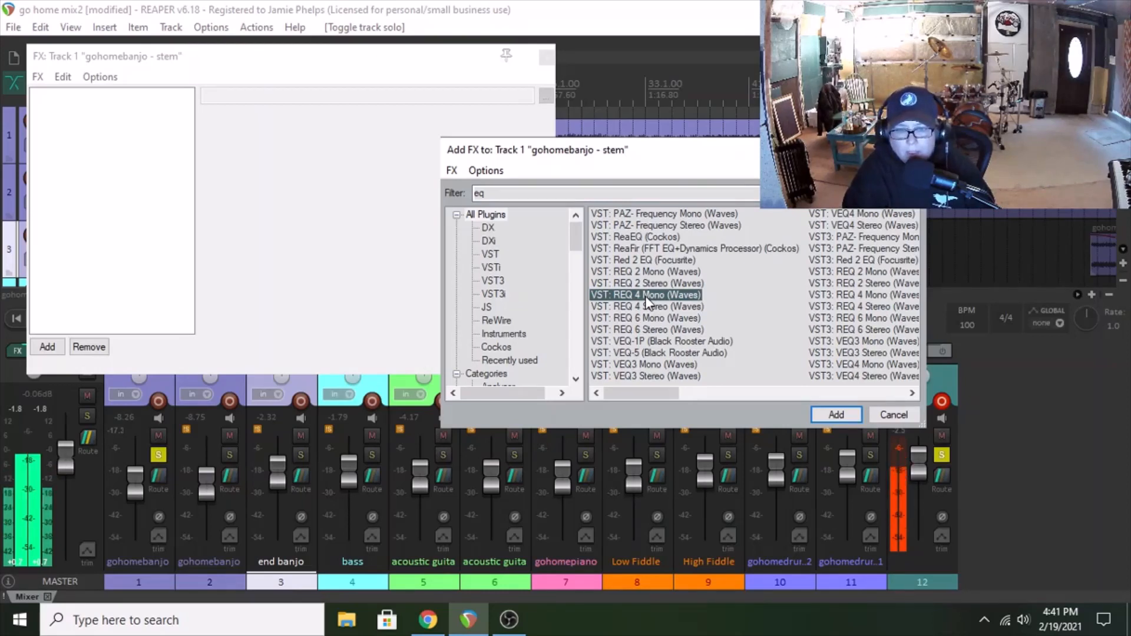
pyautogui.click(853, 414)
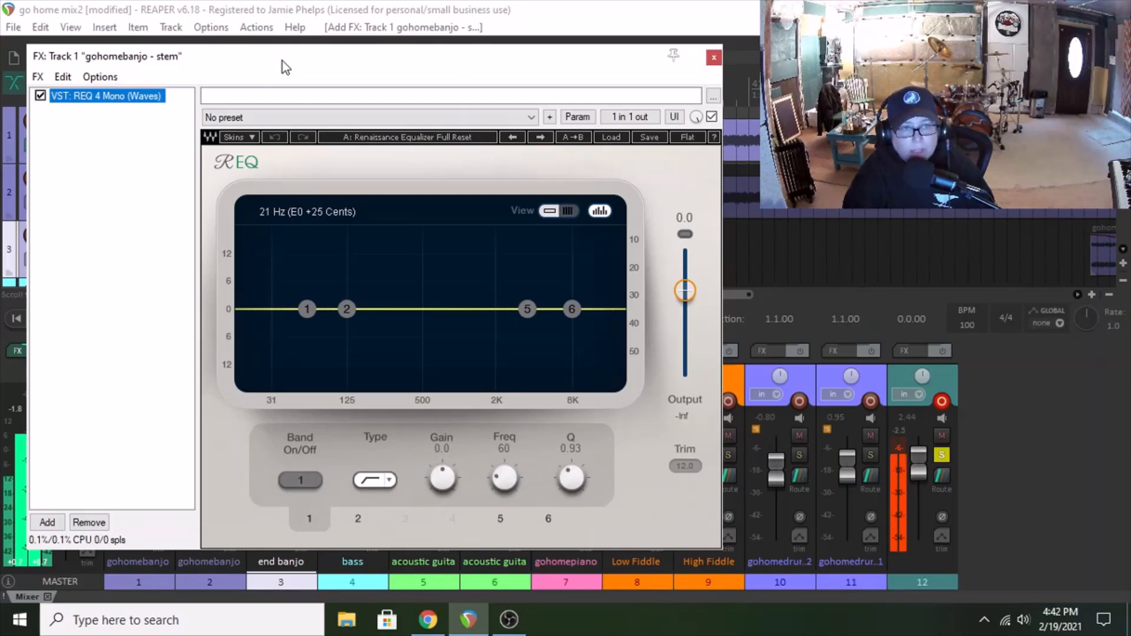
pyautogui.moveTo(282, 61); pyautogui.dragTo(380, 68)
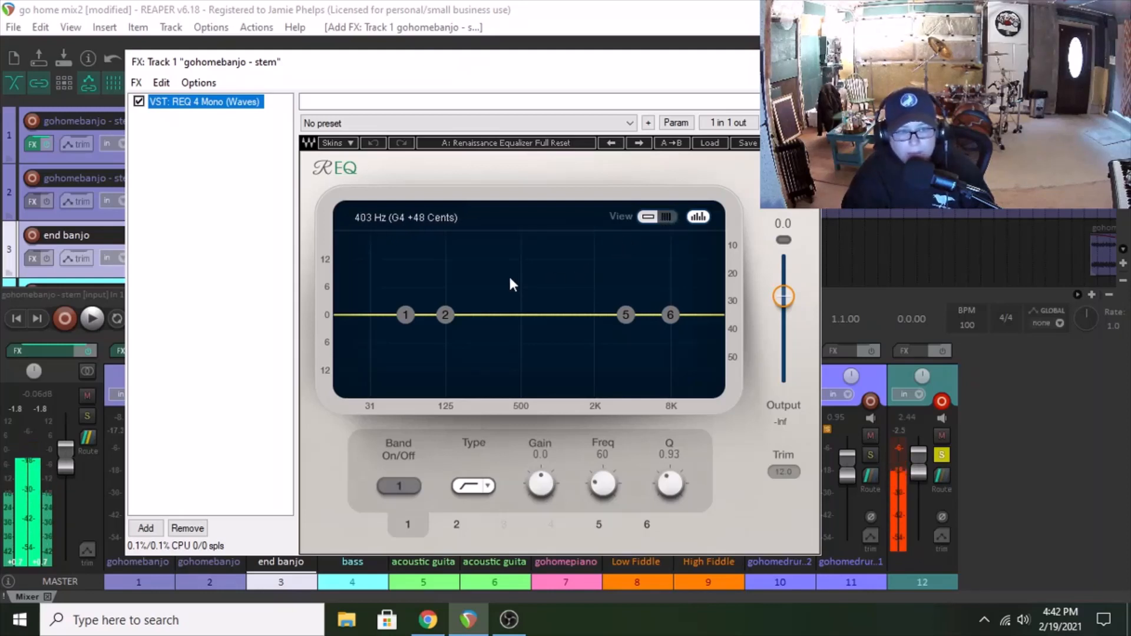
# With the banjo playing, make EQ band 6 a Low-Pass filter at 6304 Hz with a Q of 1.41.
pyautogui.click(96, 321)
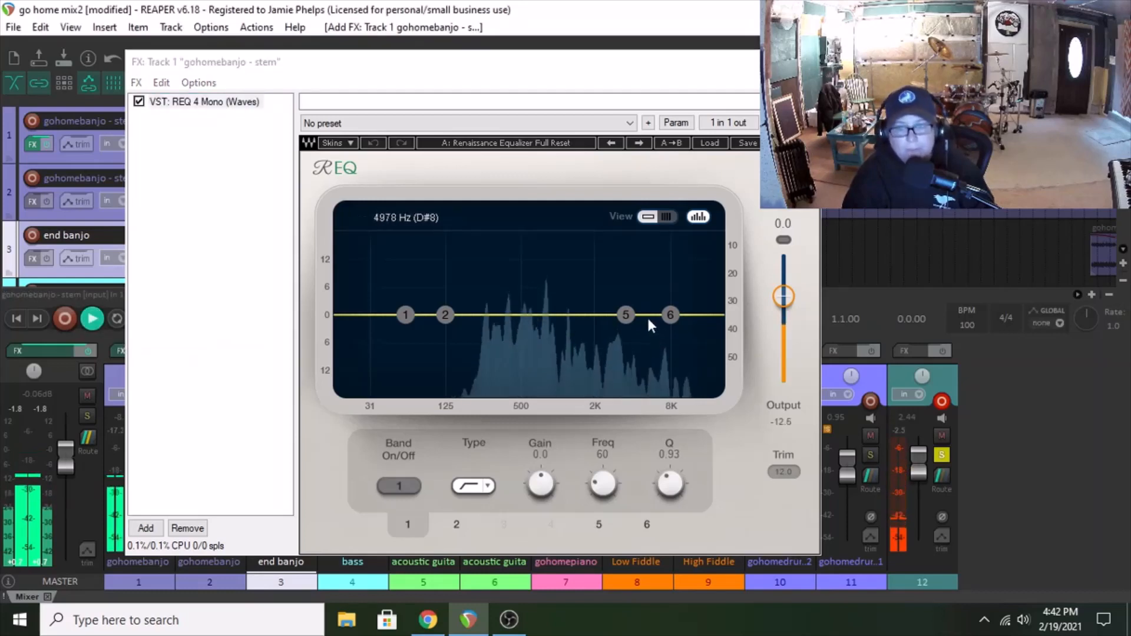
pyautogui.click(671, 315)
pyautogui.click(488, 486)
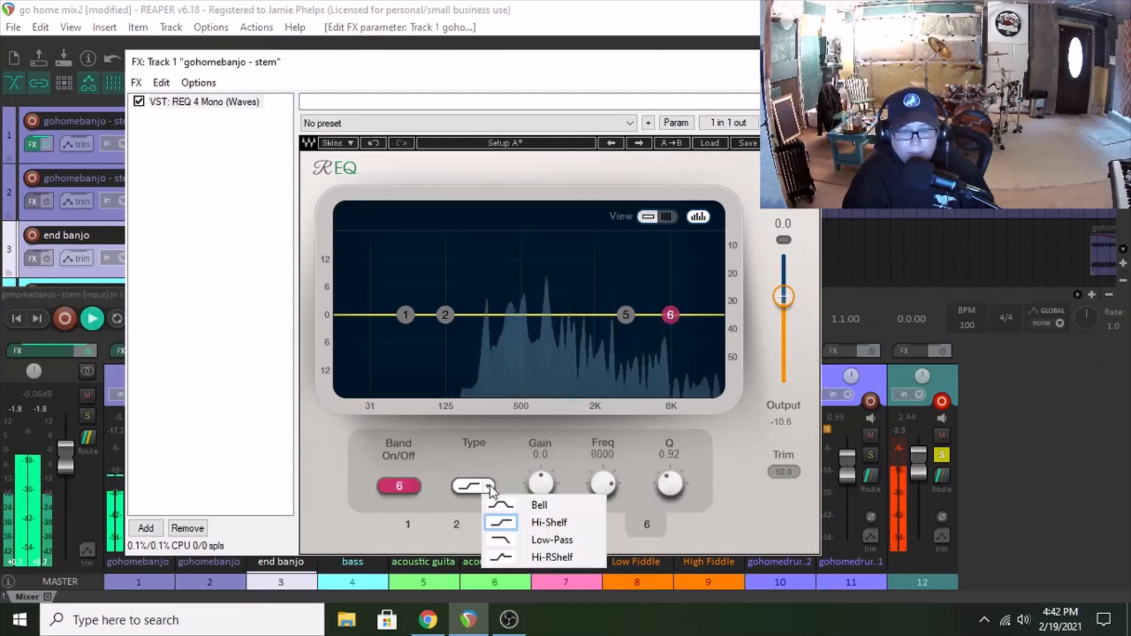
pyautogui.click(548, 539)
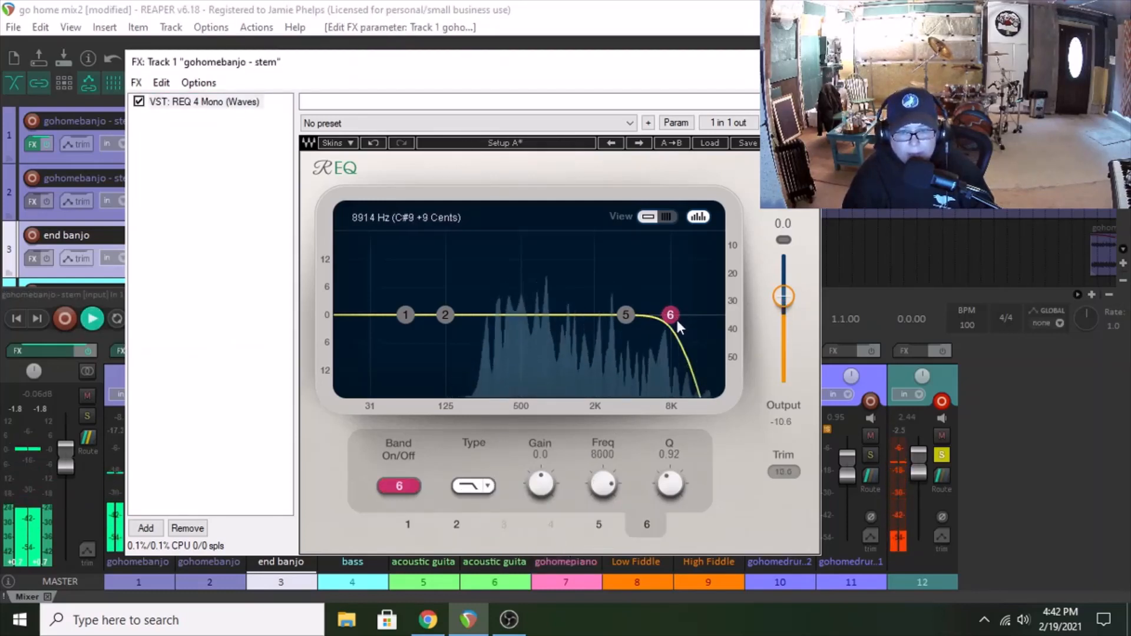
pyautogui.moveTo(677, 320); pyautogui.dragTo(664, 320)
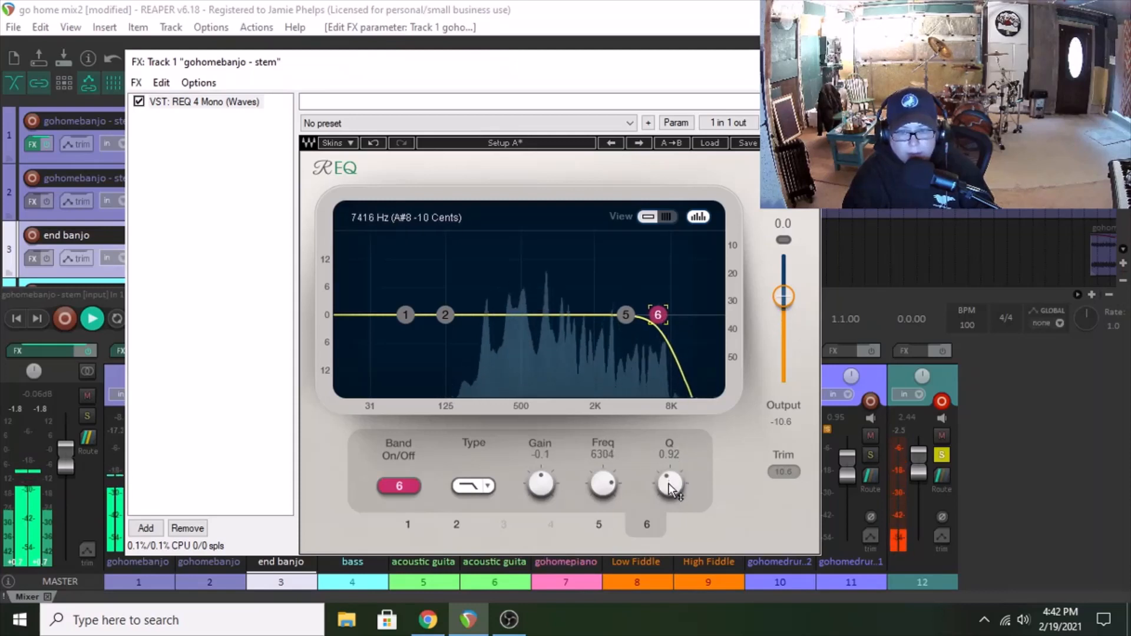
pyautogui.moveTo(670, 487); pyautogui.dragTo(670, 468)
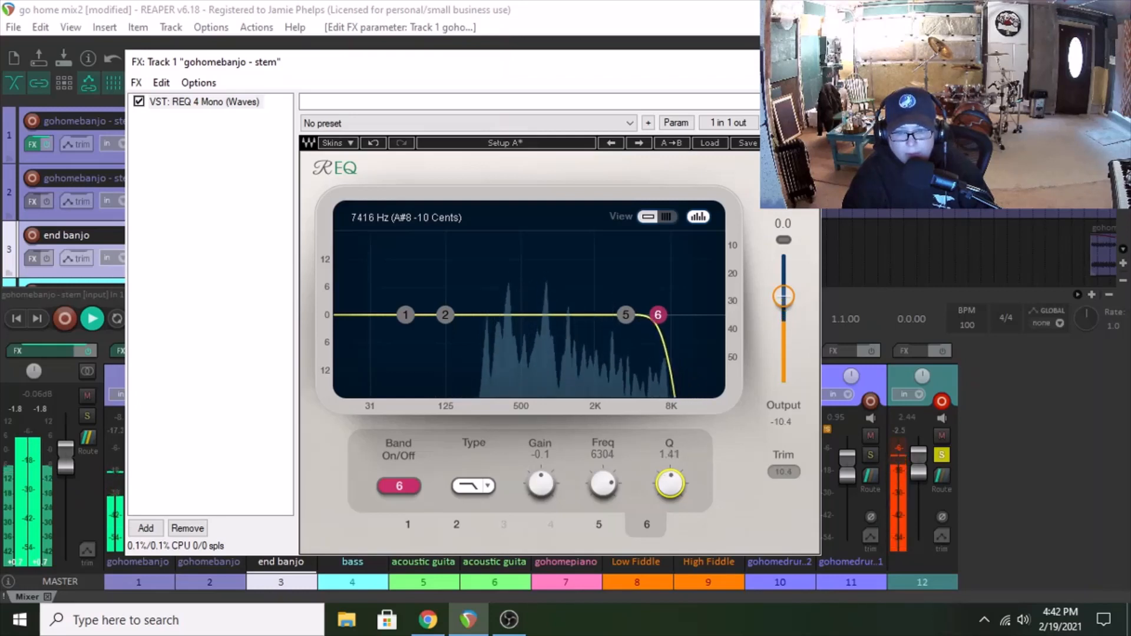
# Boost EQ band 5 by 2.3 dB at 2213 Hz and lower band 6's low-pass frequency to 5576 Hz.
pyautogui.click(625, 315)
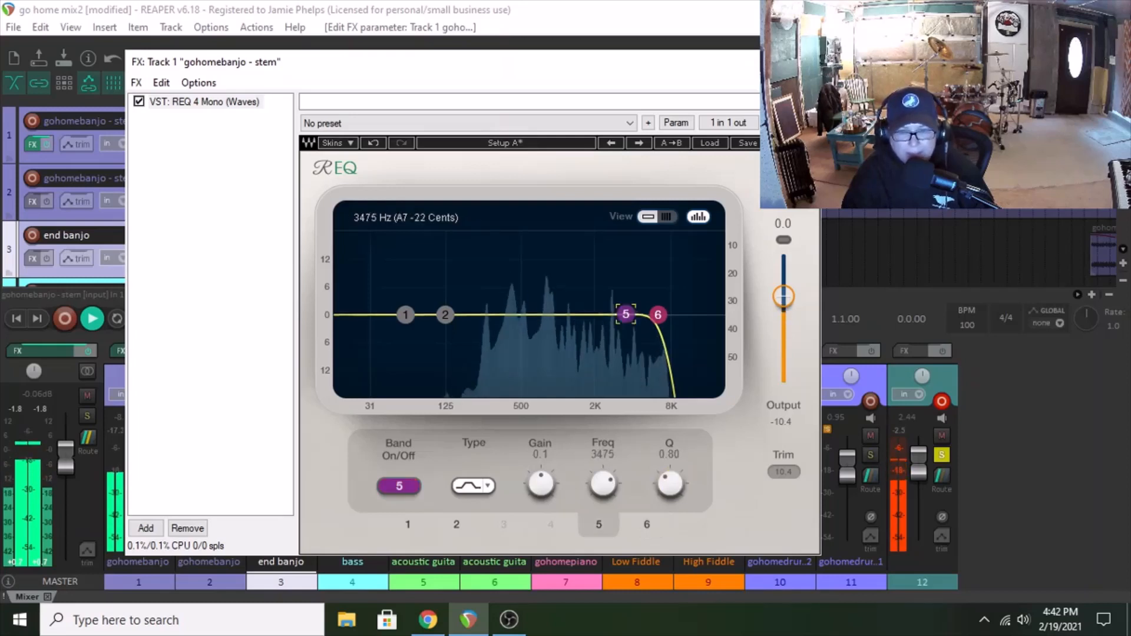
pyautogui.moveTo(626, 314); pyautogui.dragTo(568, 317)
pyautogui.moveTo(663, 312); pyautogui.dragTo(650, 315)
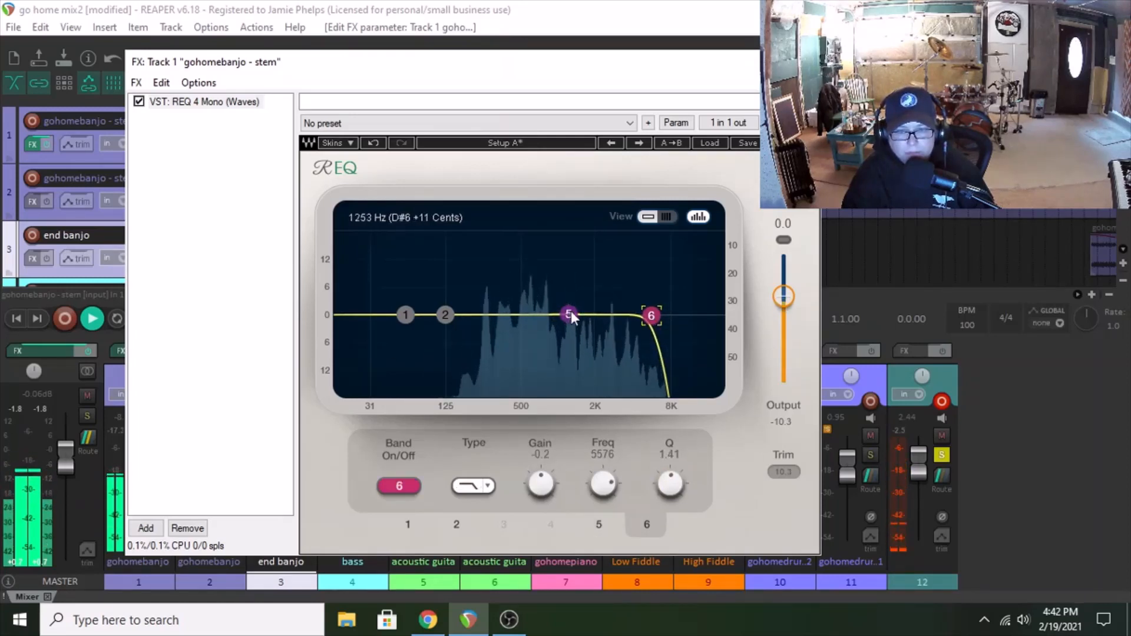
pyautogui.moveTo(570, 316); pyautogui.dragTo(601, 305)
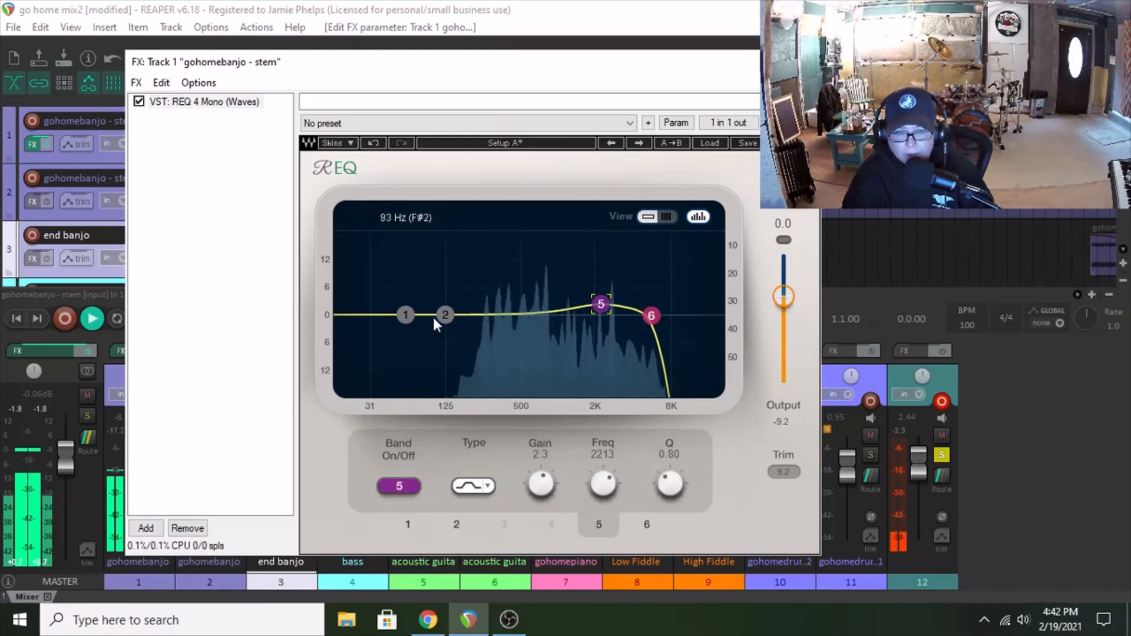
# Boost EQ band 2 by 1.4 dB at 683 Hz and enable band 1's low cut at about 239 Hz with a Q of 1.27.
pyautogui.moveTo(445, 314); pyautogui.dragTo(537, 307)
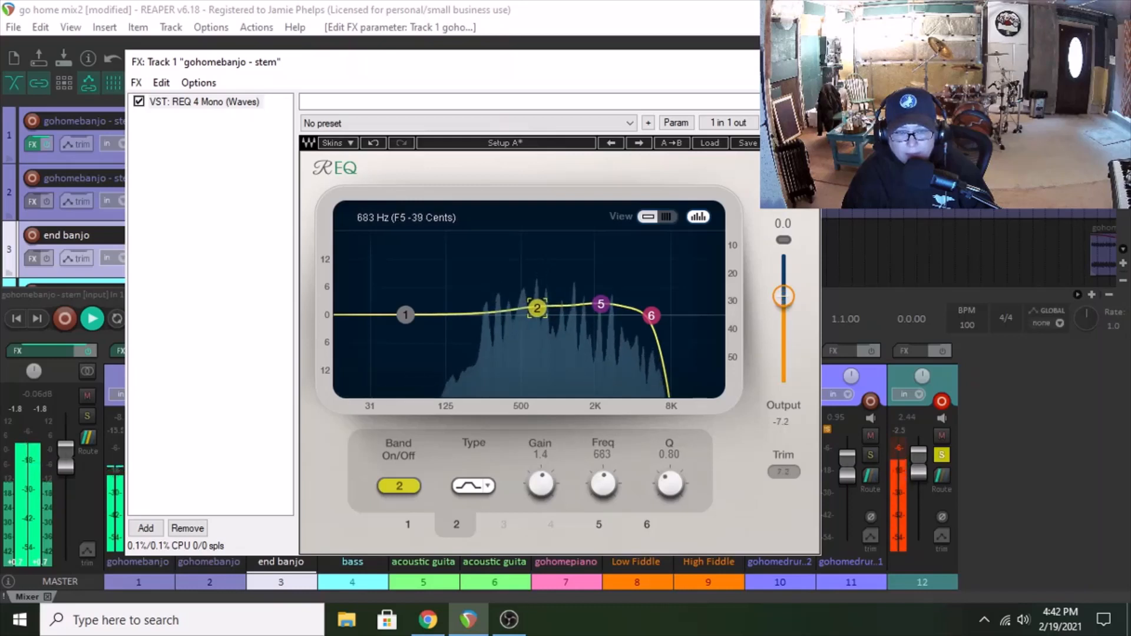
pyautogui.click(406, 316)
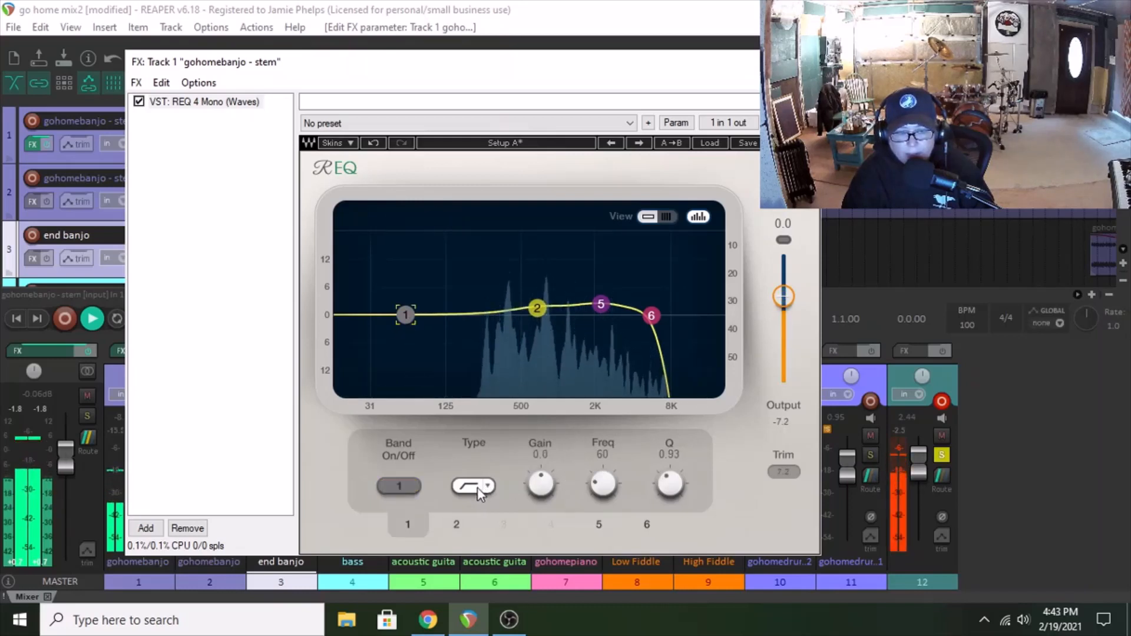
pyautogui.doubleClick(403, 316)
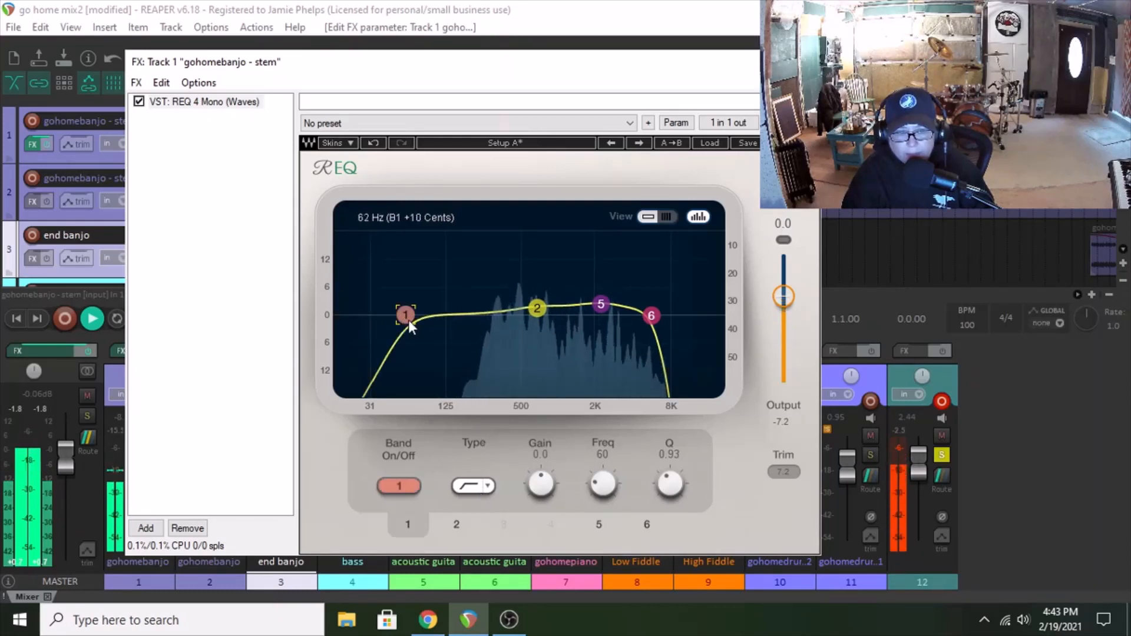
pyautogui.moveTo(409, 320); pyautogui.dragTo(478, 314)
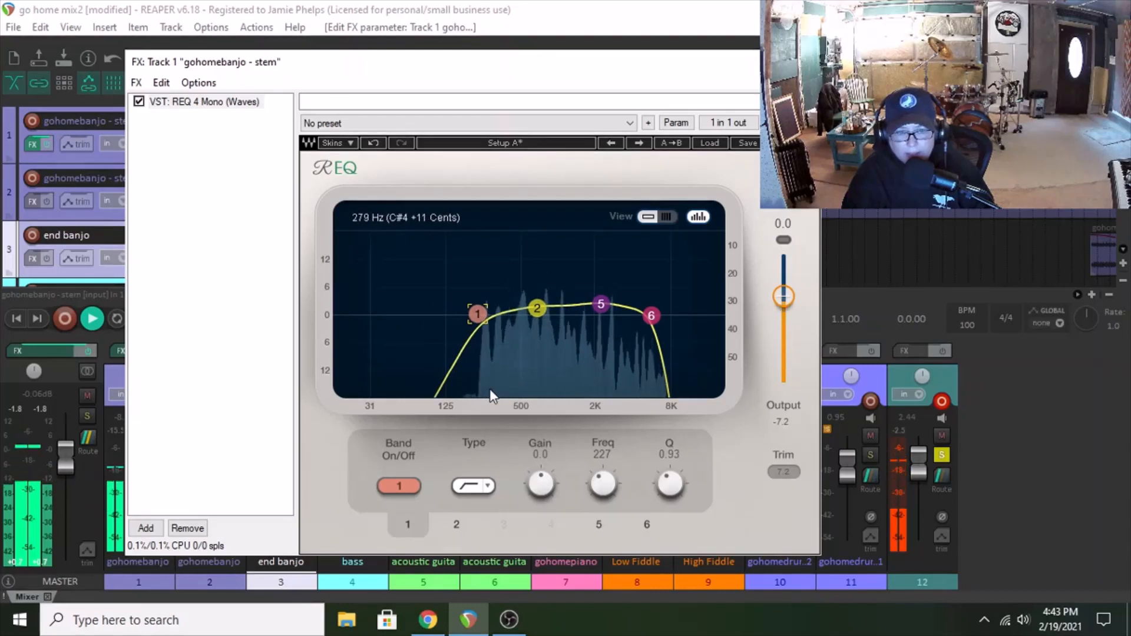
pyautogui.moveTo(482, 316); pyautogui.dragTo(484, 314)
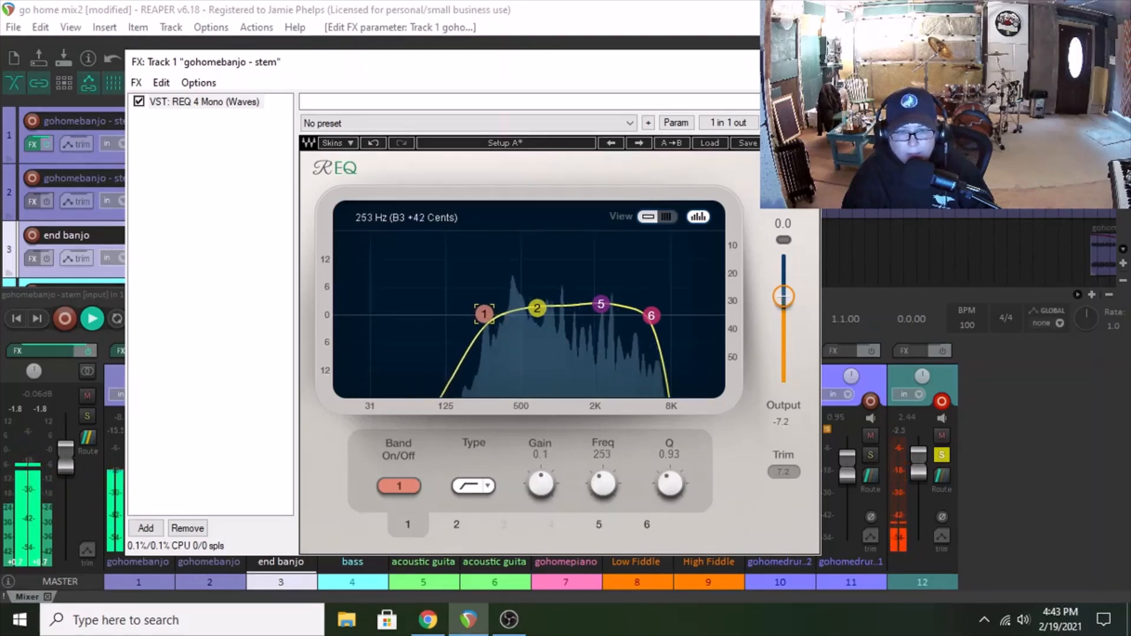
pyautogui.moveTo(674, 490); pyautogui.dragTo(673, 477)
pyautogui.moveTo(484, 312); pyautogui.dragTo(479, 312)
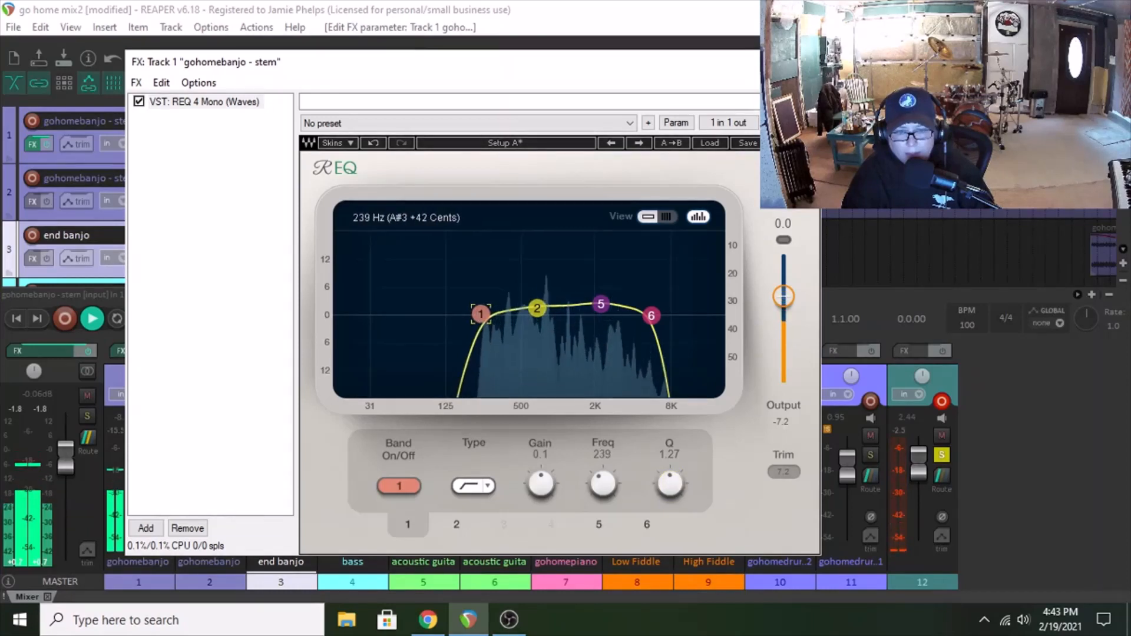
# Lower the low-pass frequency of EQ band 6 to 5076 Hz.
pyautogui.click(649, 316)
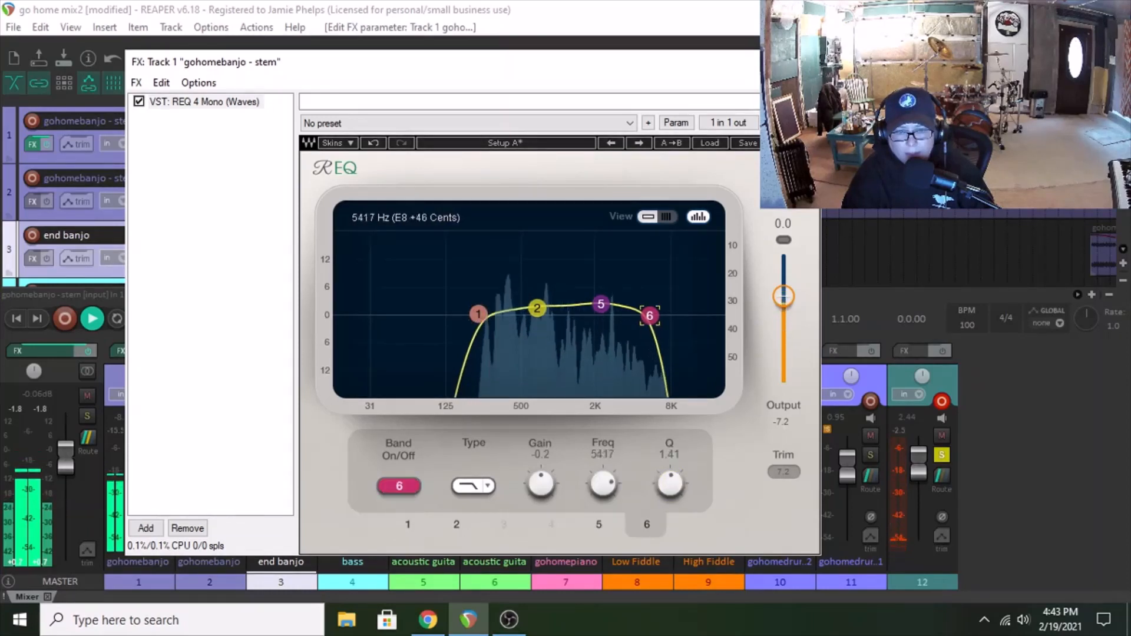
pyautogui.moveTo(649, 316); pyautogui.dragTo(646, 316)
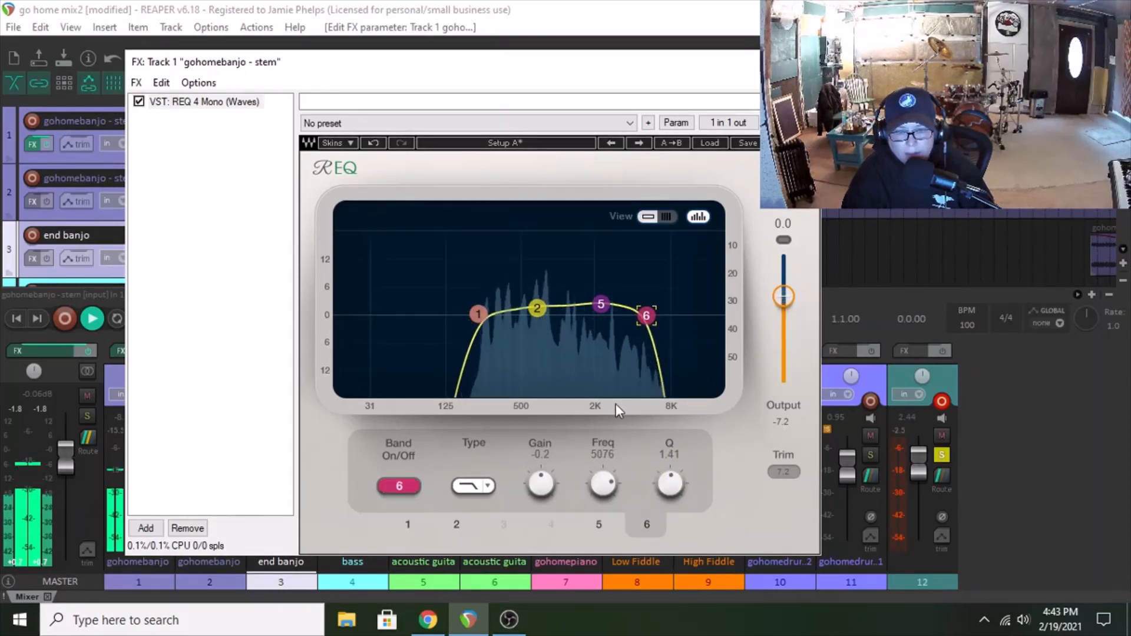
# Compare the playing banjo with the EQ bypassed and re-enabled, stop playback and close the track 1 FX window.
pyautogui.click(140, 103)
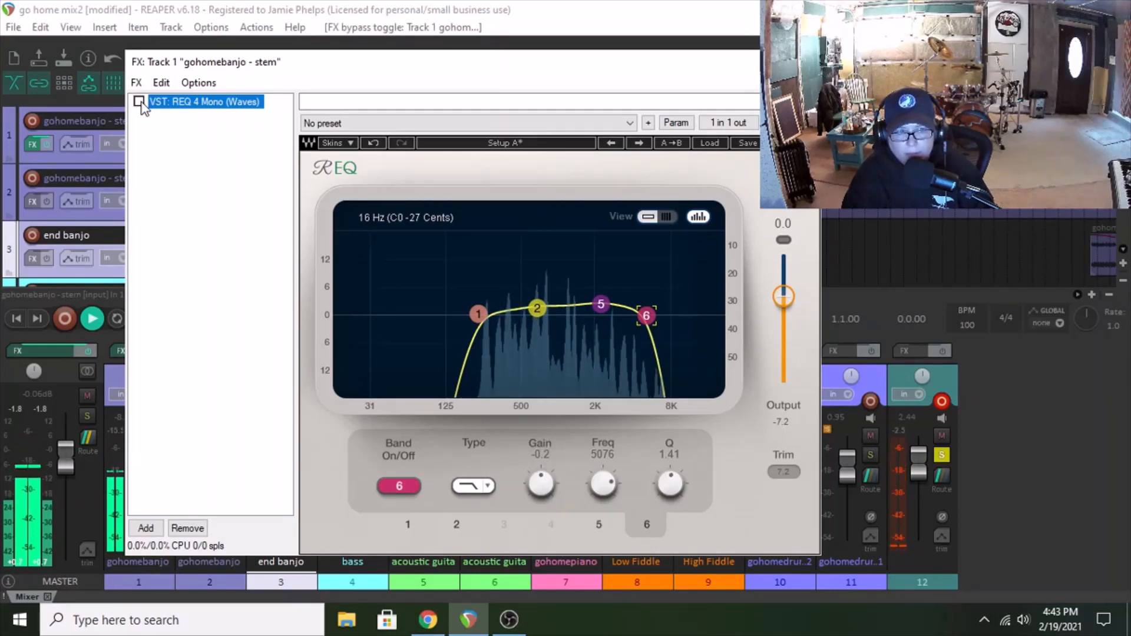
pyautogui.click(140, 102)
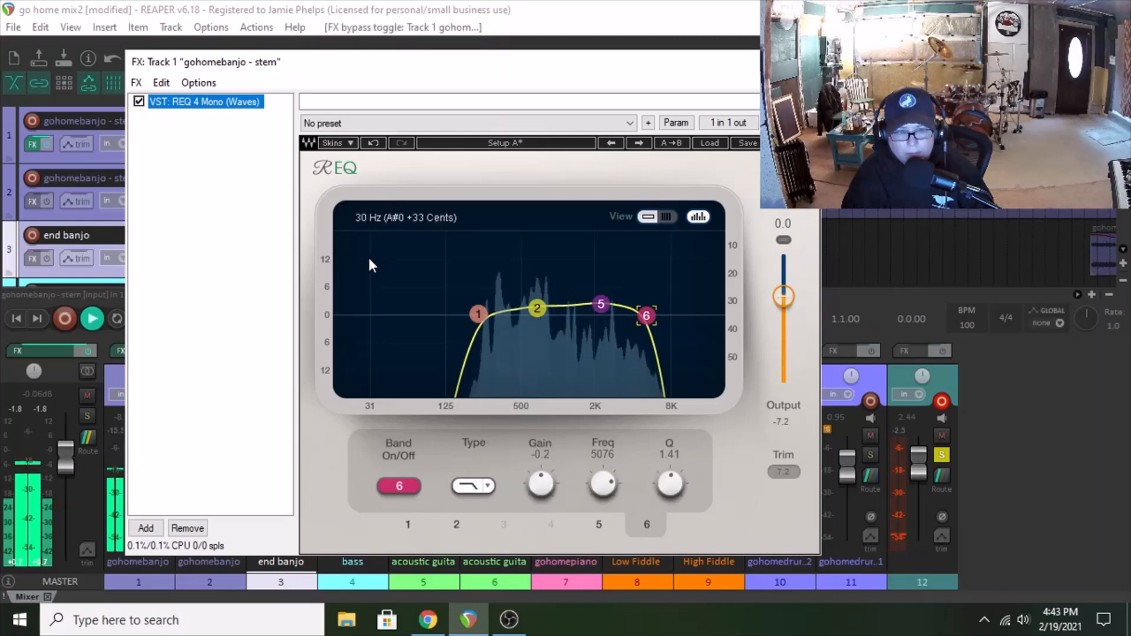
pyautogui.press('space')
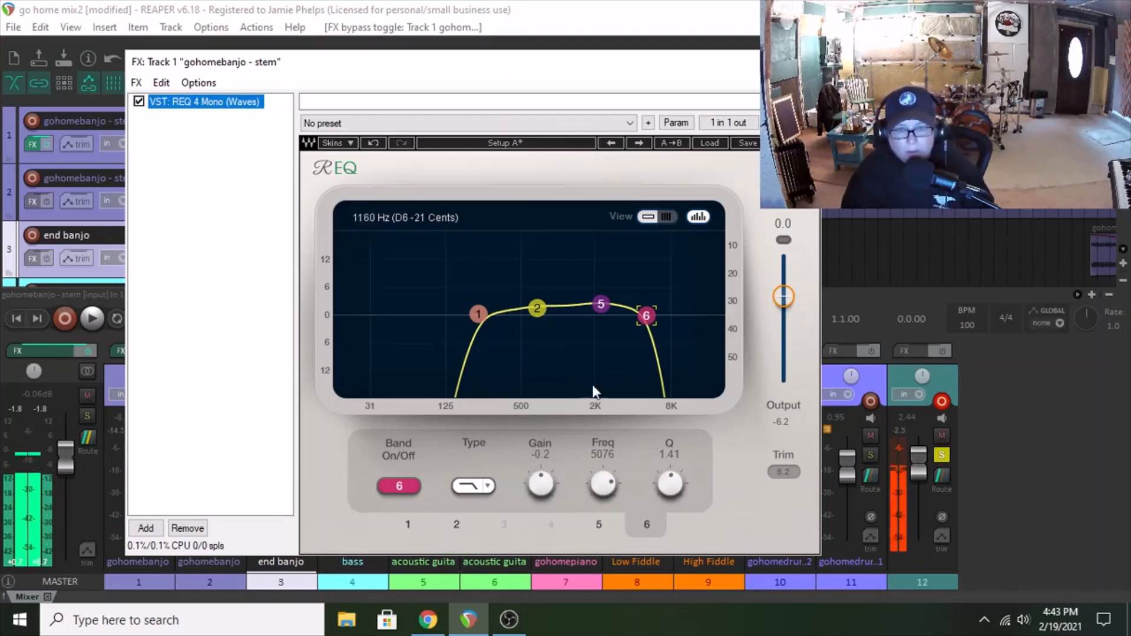
pyautogui.click(806, 62)
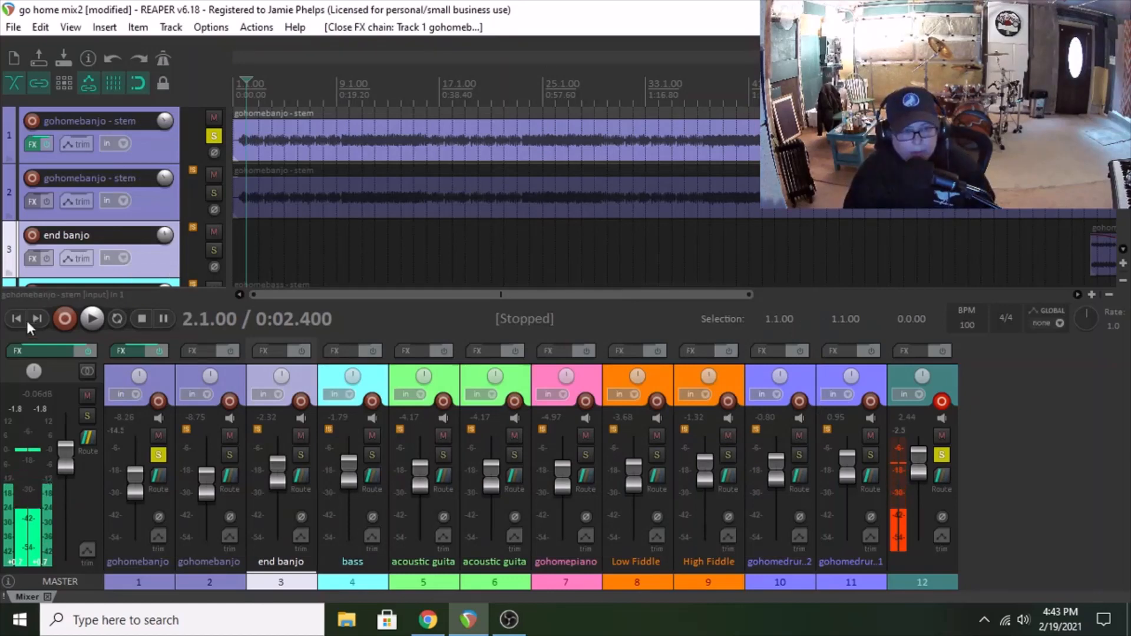
# Solo the second banjo track instead of the first and add the VST REQ 4 Mono (Waves) plugin to it.
pyautogui.click(228, 454)
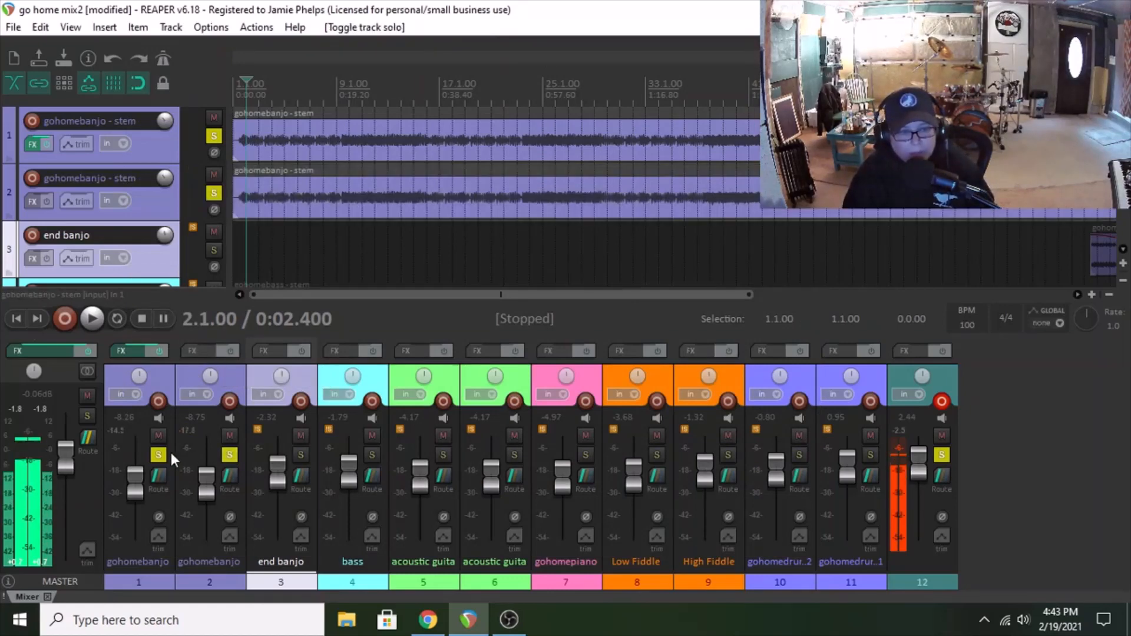
pyautogui.click(159, 454)
pyautogui.click(212, 356)
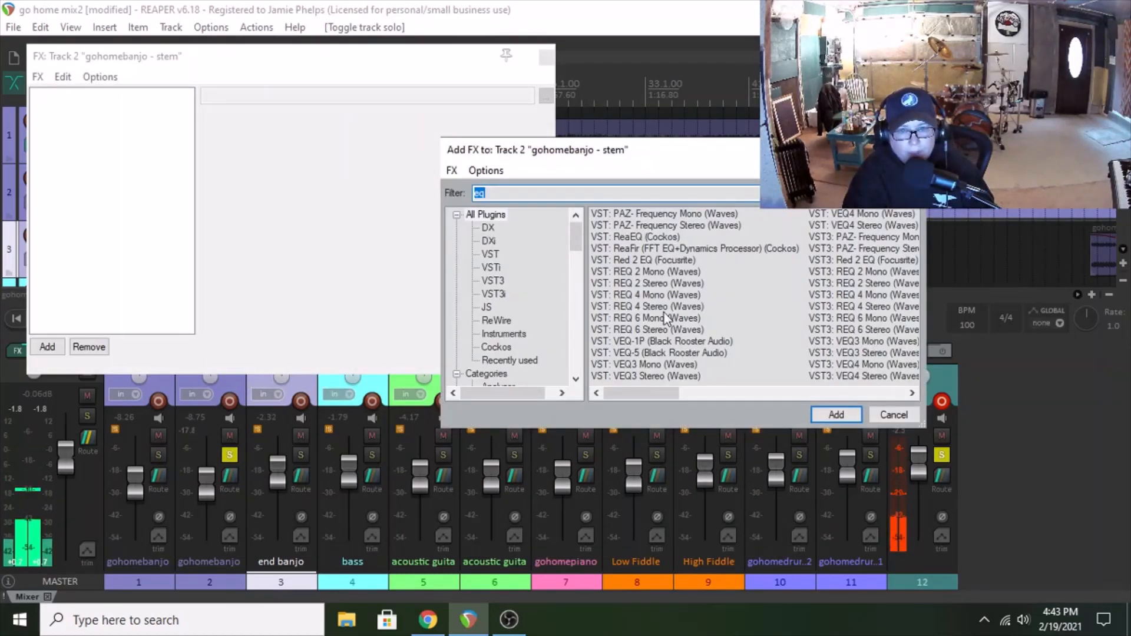
pyautogui.click(656, 295)
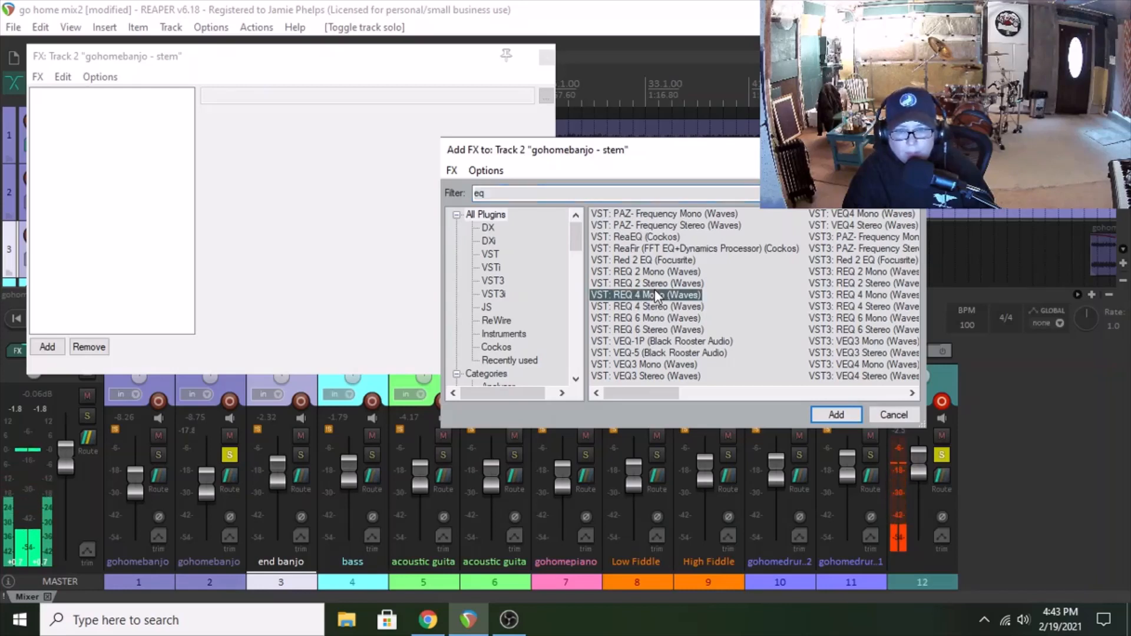
pyautogui.click(833, 414)
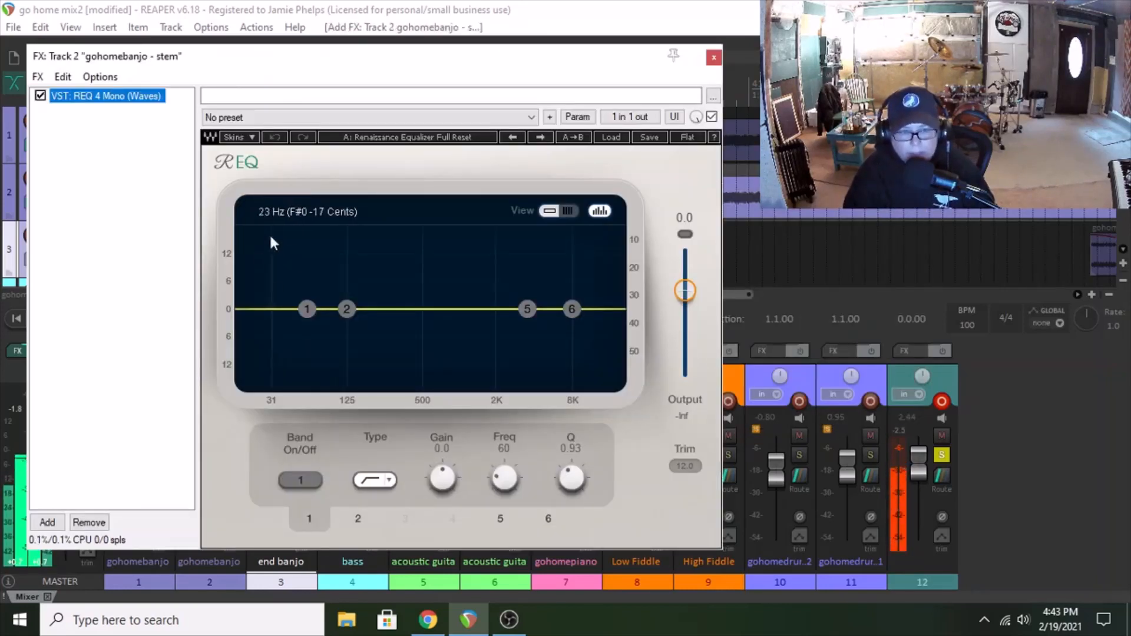
# Enable EQ band 6 as a Low-Pass filter and, with the second banjo playing, lower its frequency to 5339 Hz.
pyautogui.click(571, 311)
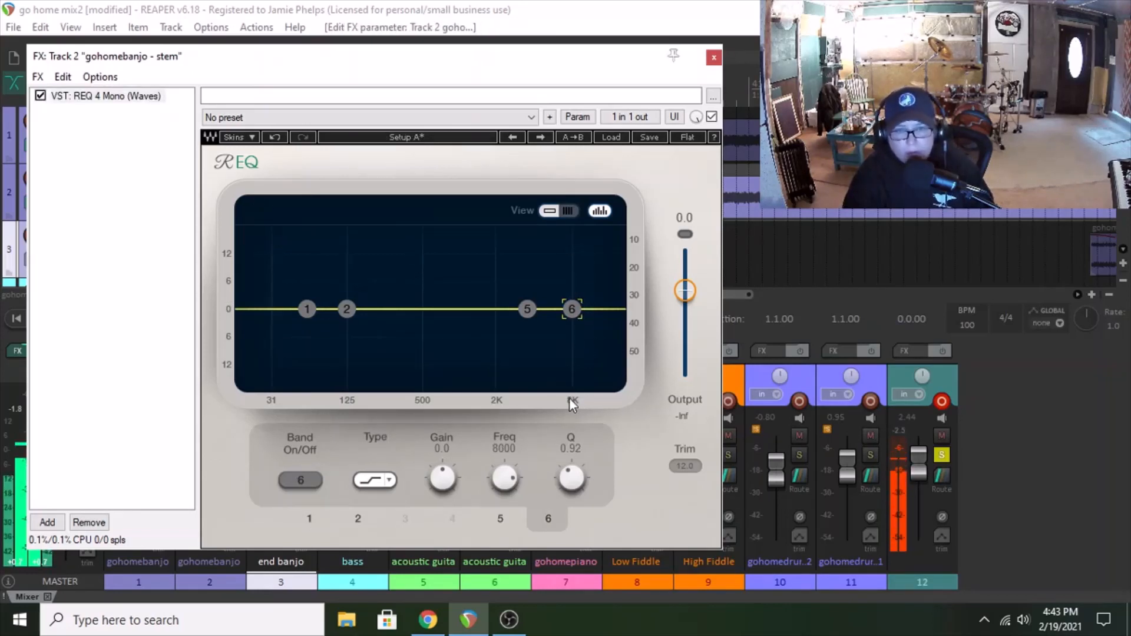
pyautogui.click(388, 483)
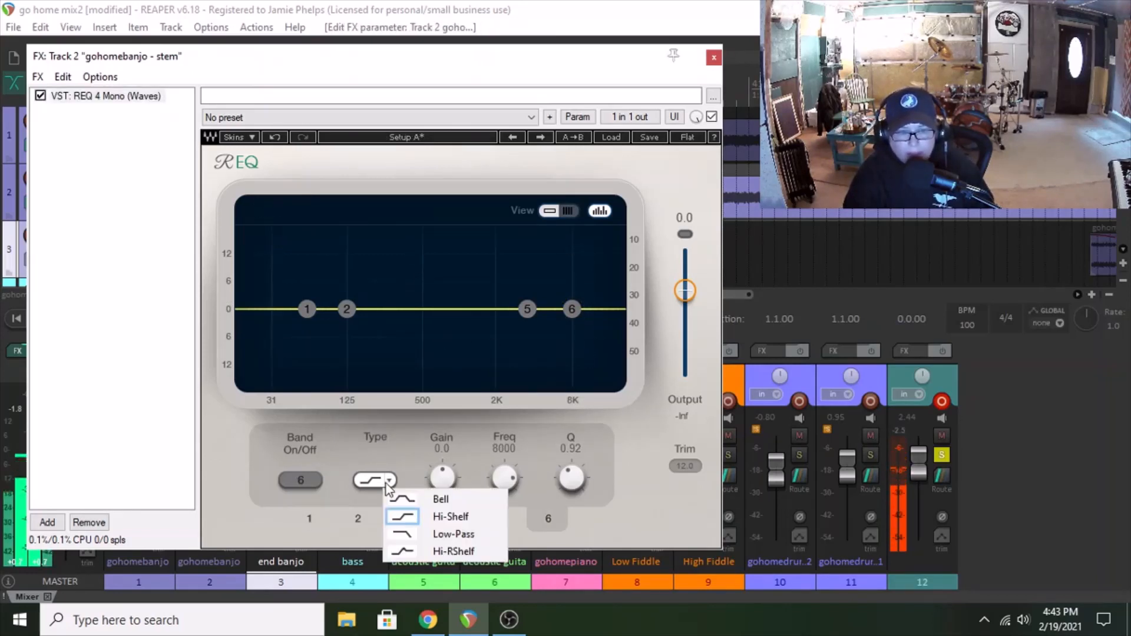
pyautogui.click(471, 532)
pyautogui.doubleClick(572, 309)
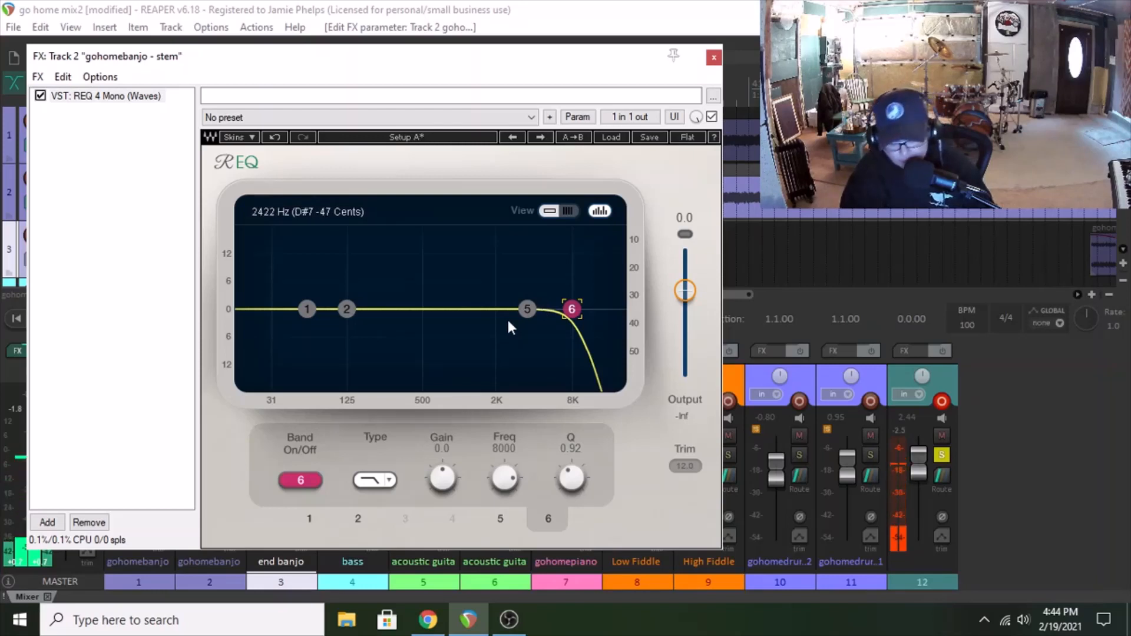
pyautogui.press('space')
pyautogui.moveTo(569, 310)
pyautogui.mouseDown()
pyautogui.moveTo(484, 308)
pyautogui.moveTo(551, 309)
pyautogui.mouseUp()
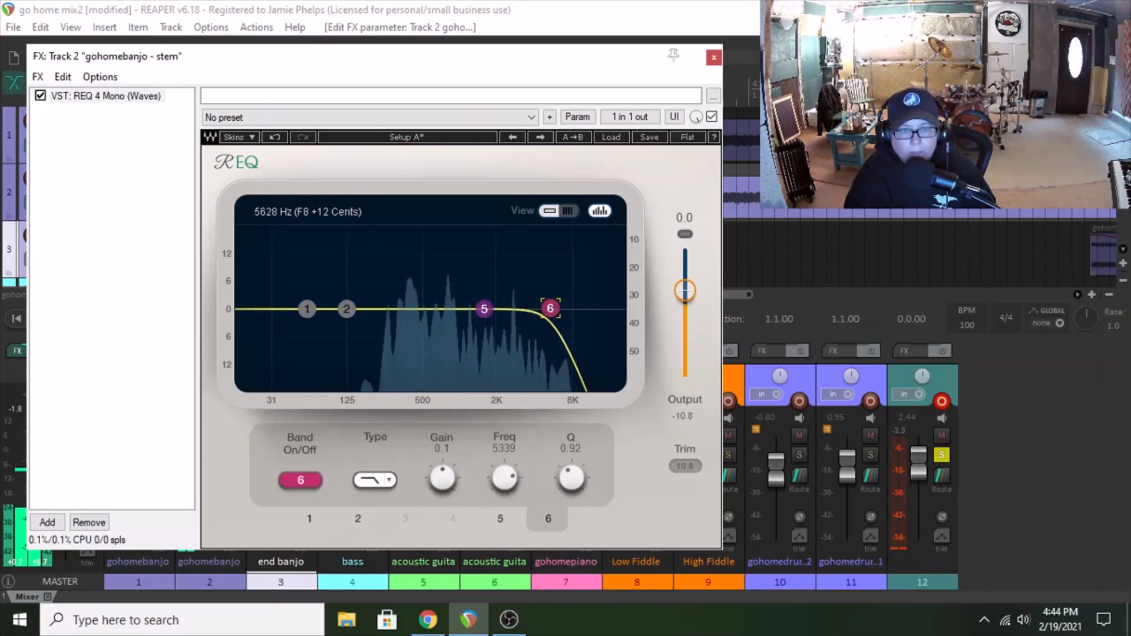
# Boost EQ band 5 by 3.9 dB at 1486 Hz and lower band 6's low-pass frequency to 4299 Hz.
pyautogui.moveTo(554, 308); pyautogui.dragTo(480, 291)
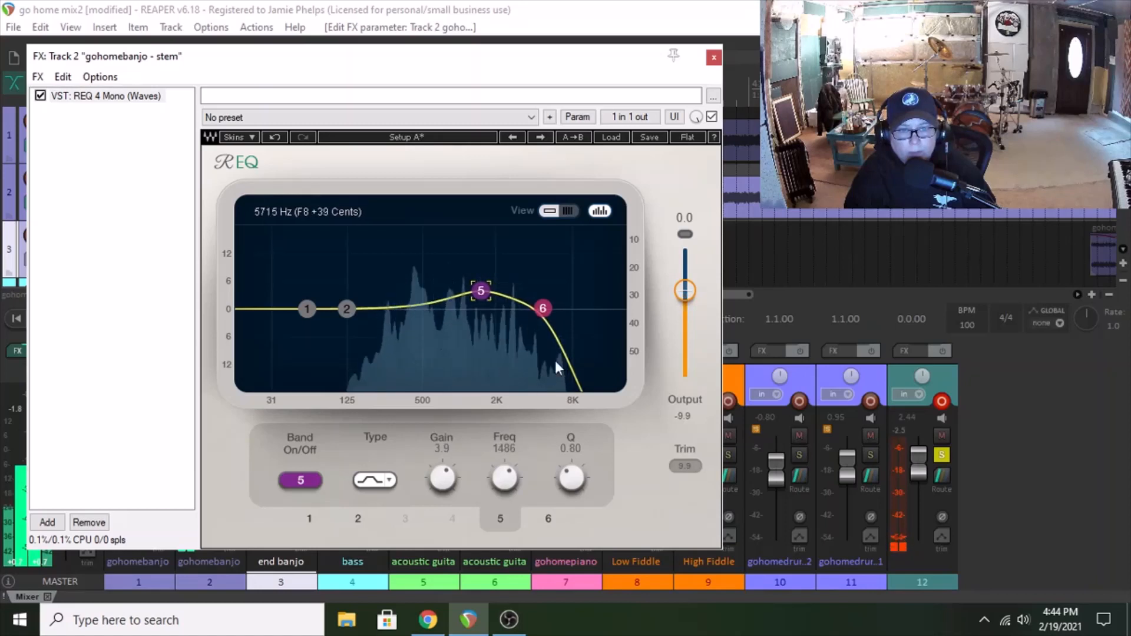
pyautogui.click(542, 308)
pyautogui.moveTo(542, 308); pyautogui.dragTo(539, 308)
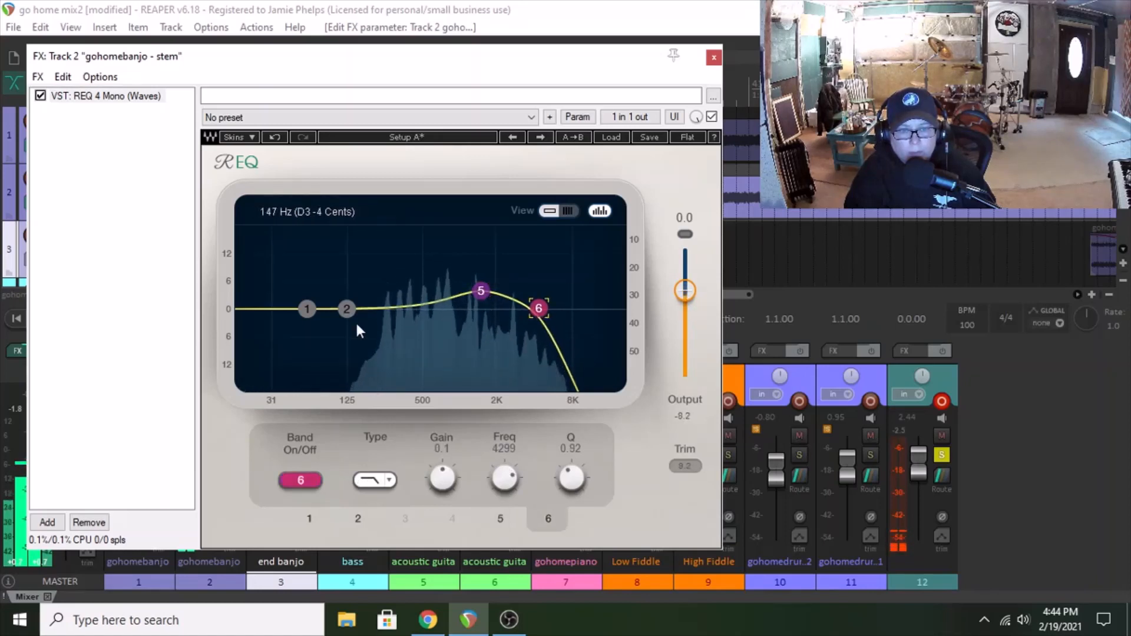
# Boost EQ band 2 by 1.2 dB at 724 Hz and close the track 2 FX window.
pyautogui.moveTo(347, 309); pyautogui.dragTo(442, 303)
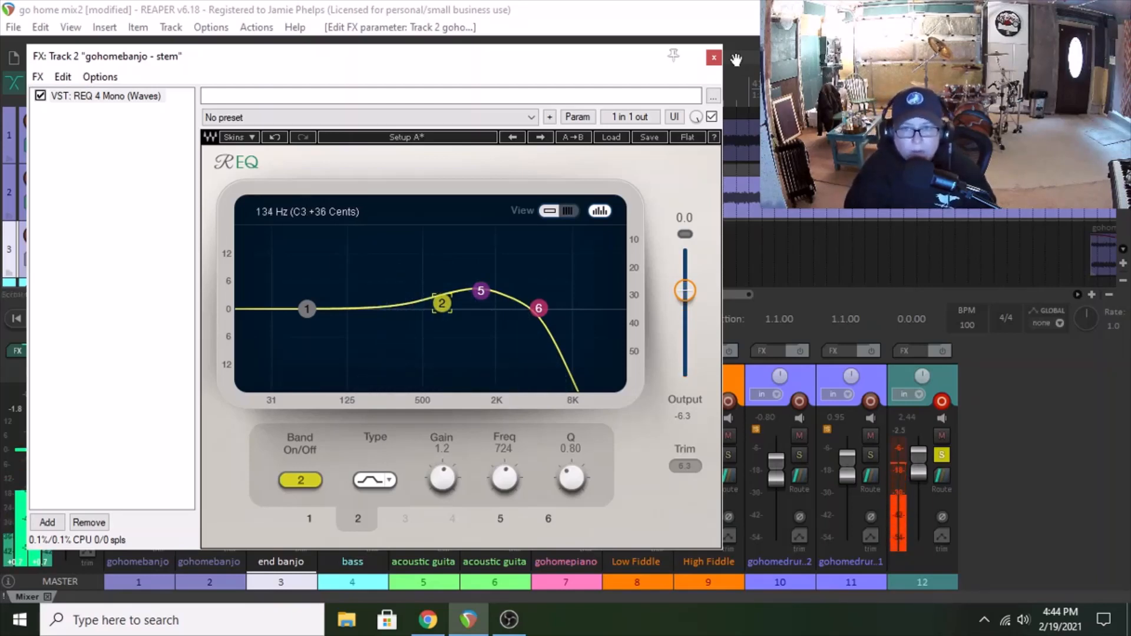
pyautogui.click(714, 57)
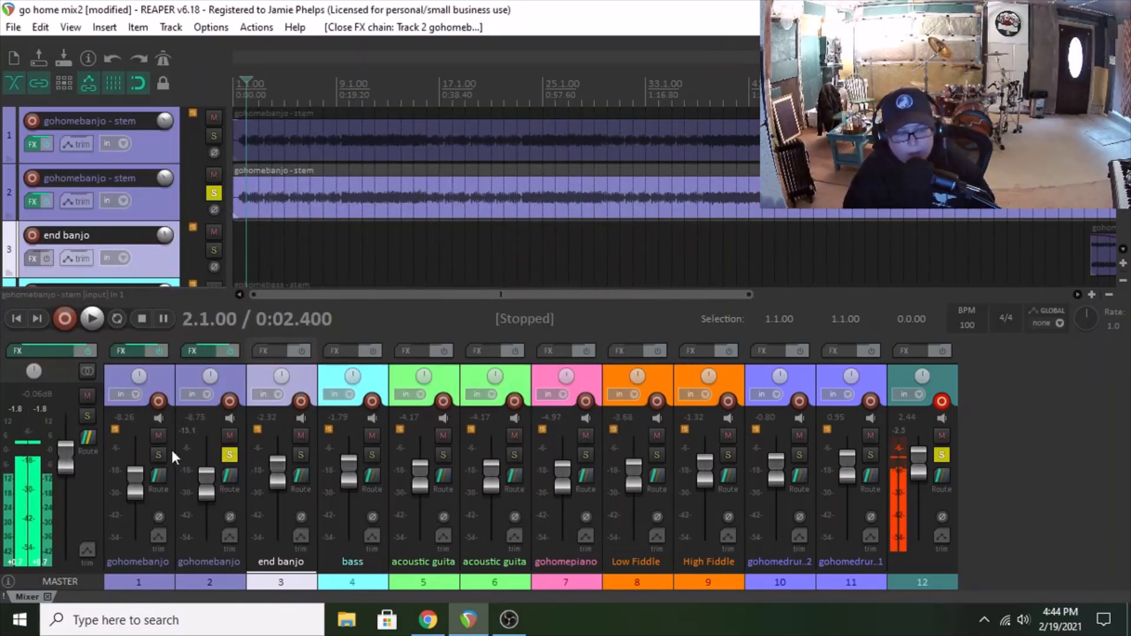
# Solo track 1 alongside track 2 and pan the banjos apart, track 1 about 55% left and track 2 to the right.
pyautogui.click(155, 454)
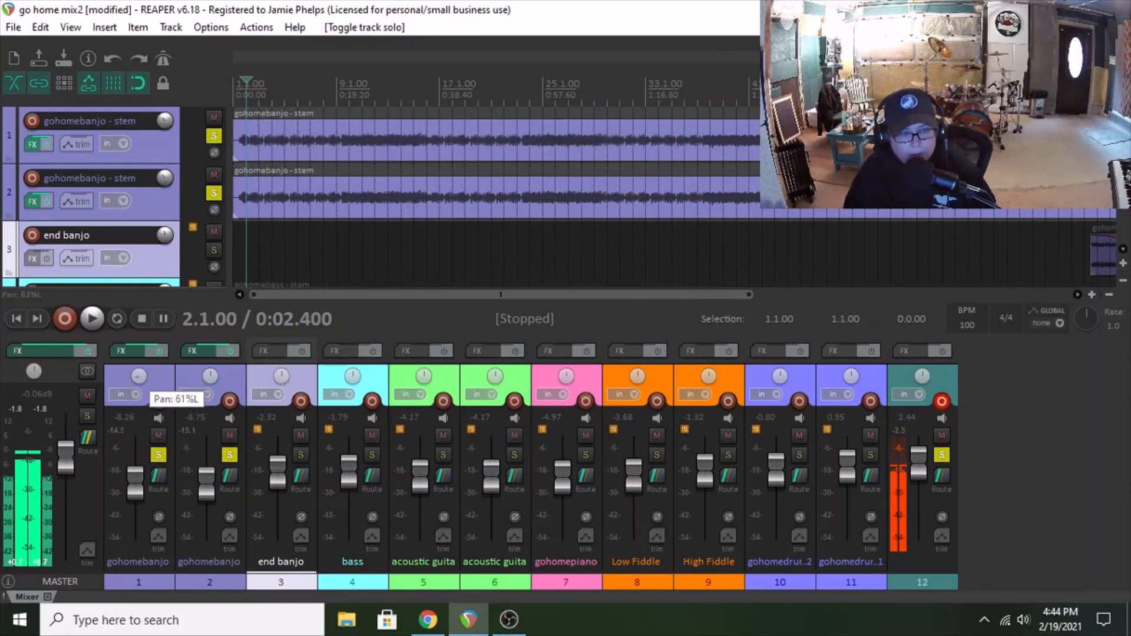
pyautogui.moveTo(212, 377); pyautogui.dragTo(212, 342)
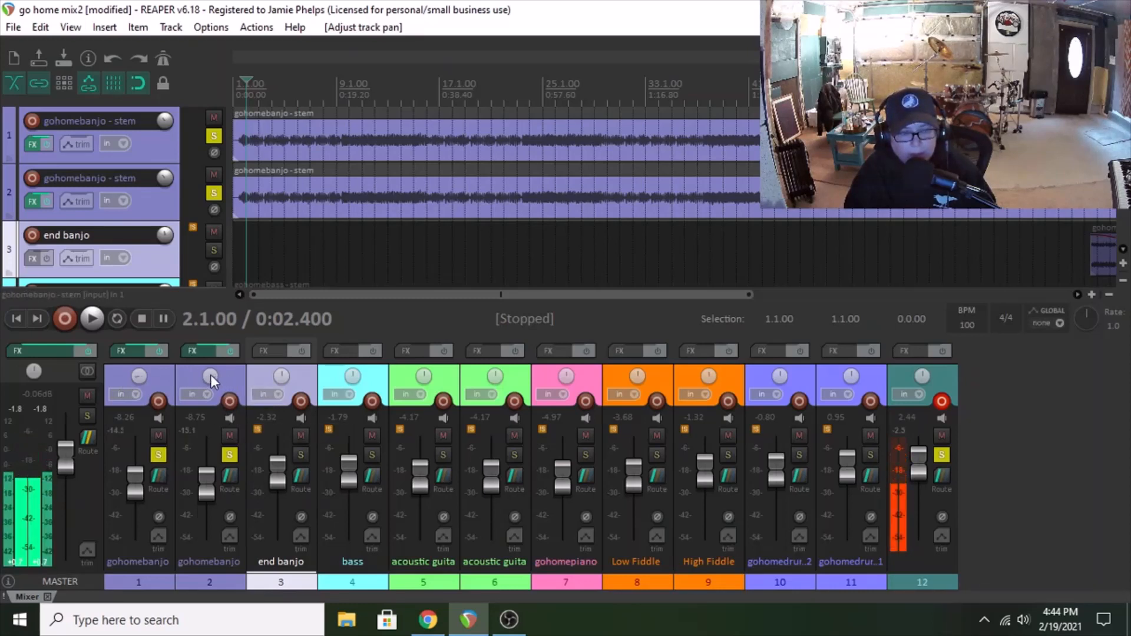
pyautogui.moveTo(210, 375); pyautogui.dragTo(210, 382)
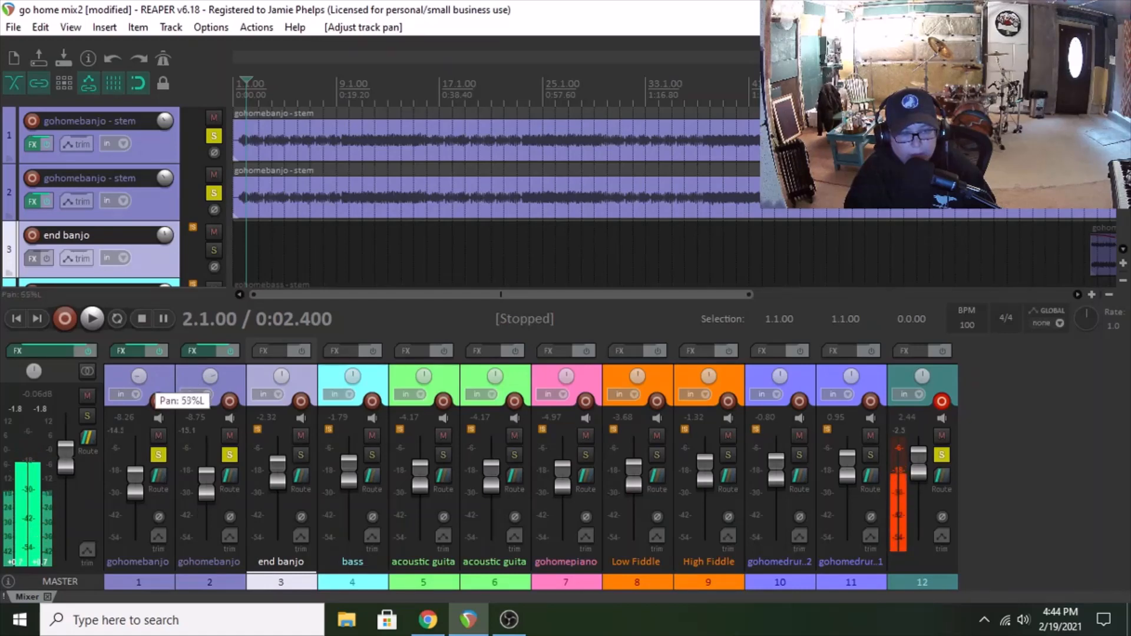
# Filter the plugin list by "h" and add VST H-Delay Mono (Waves) to the second banjo track.
pyautogui.click(193, 350)
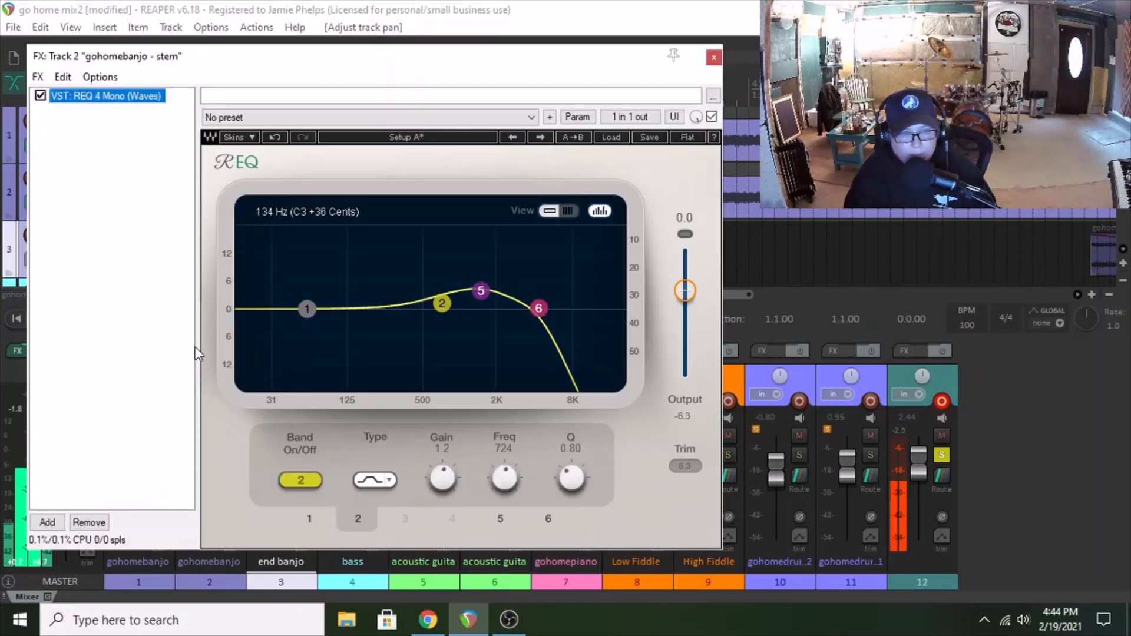
pyautogui.click(55, 528)
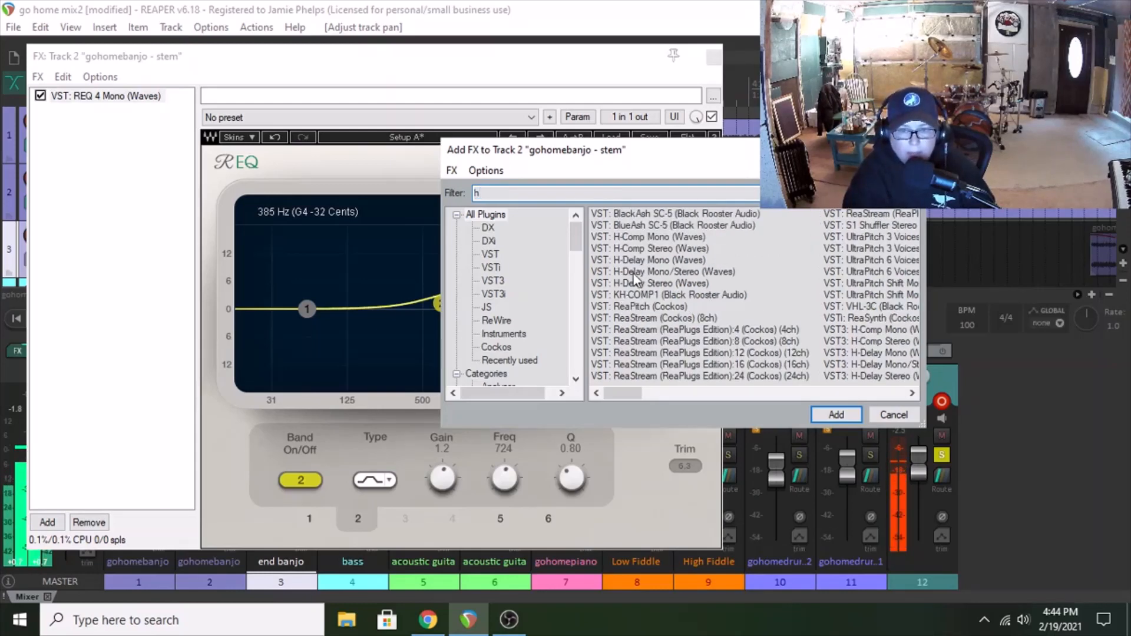
pyautogui.click(631, 262)
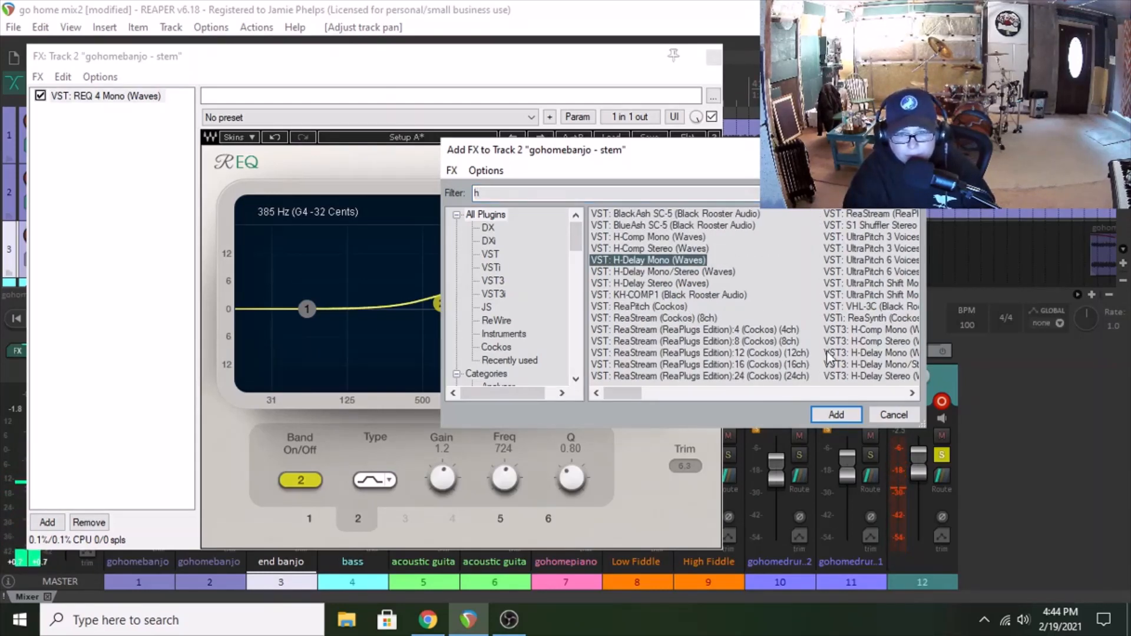
pyautogui.click(820, 416)
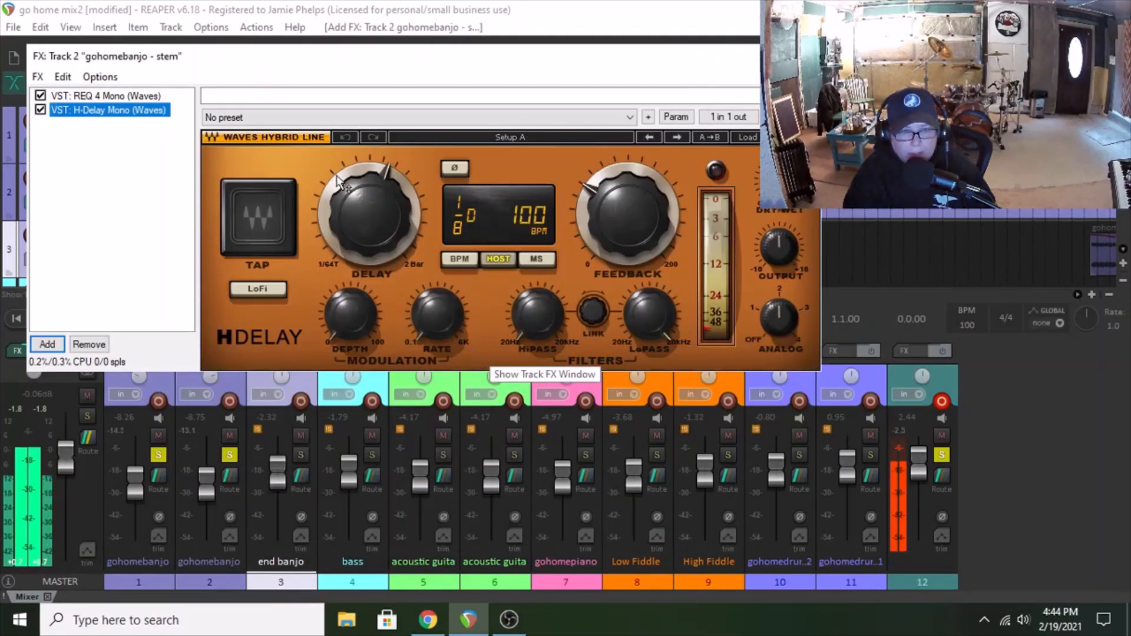
# Set the H-Delay time to 1/64 T and turn its feedback down to 0.
pyautogui.moveTo(358, 196); pyautogui.dragTo(358, 245)
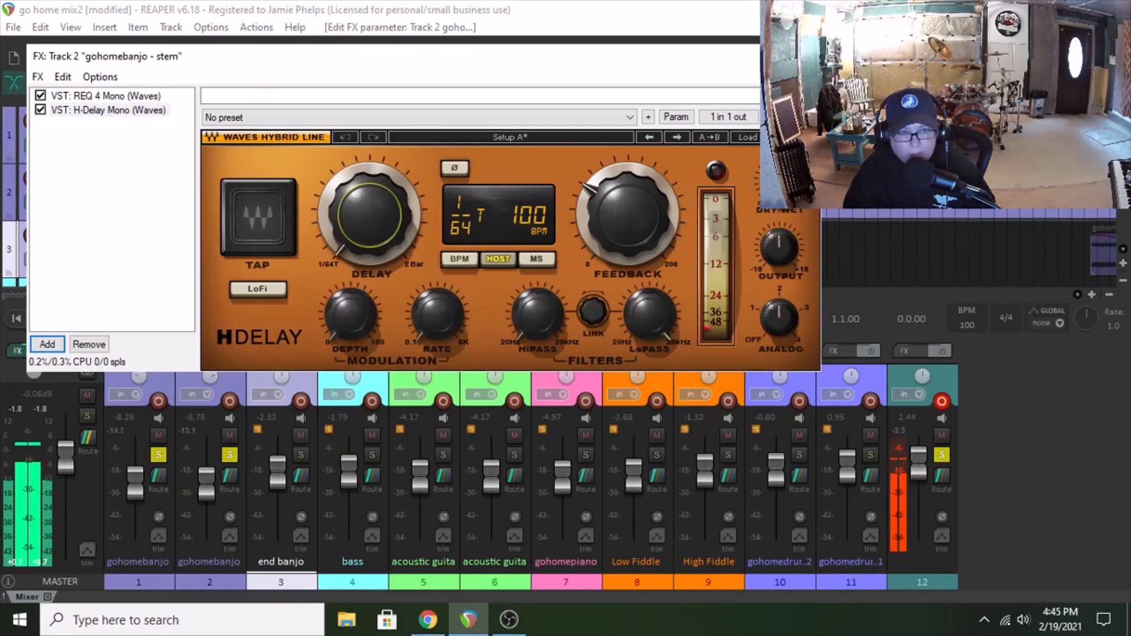
pyautogui.moveTo(601, 195); pyautogui.dragTo(590, 206)
pyautogui.moveTo(592, 249); pyautogui.dragTo(592, 250)
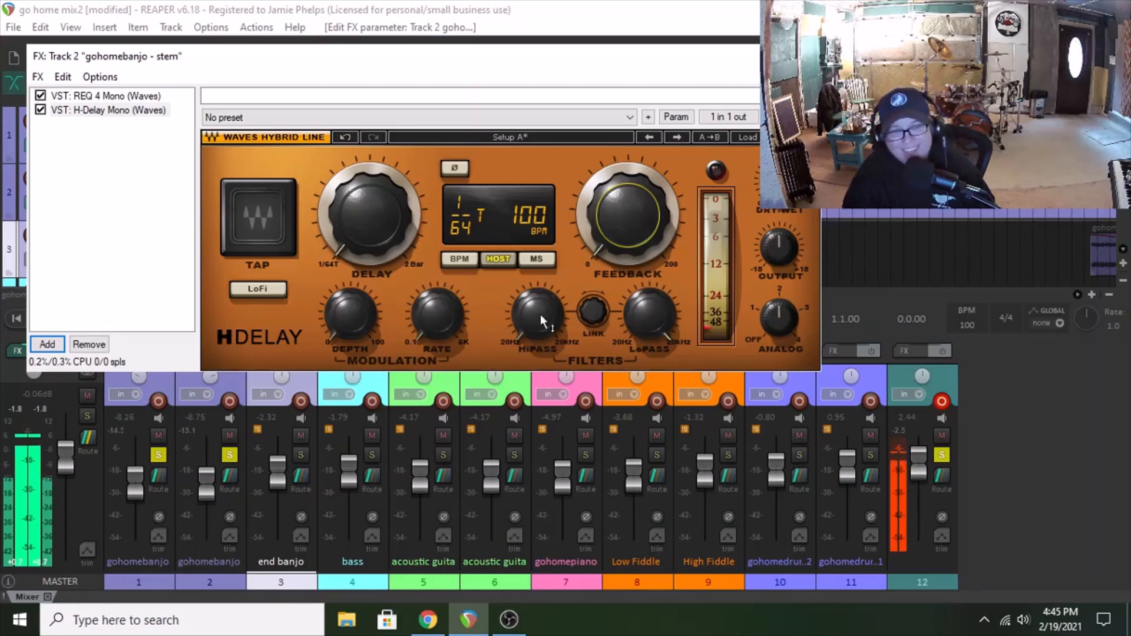
# Lower the H-Delay low-pass filter, raise its high-pass filter to about 39 Hz and close the FX window.
pyautogui.click(348, 245)
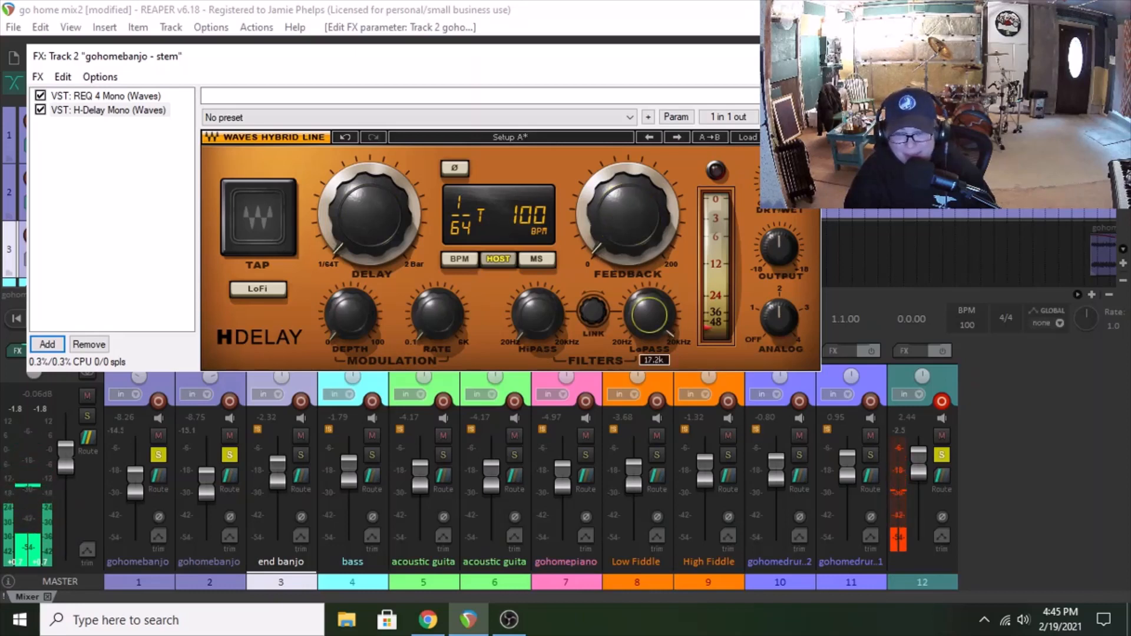
pyautogui.moveTo(645, 302); pyautogui.dragTo(645, 311)
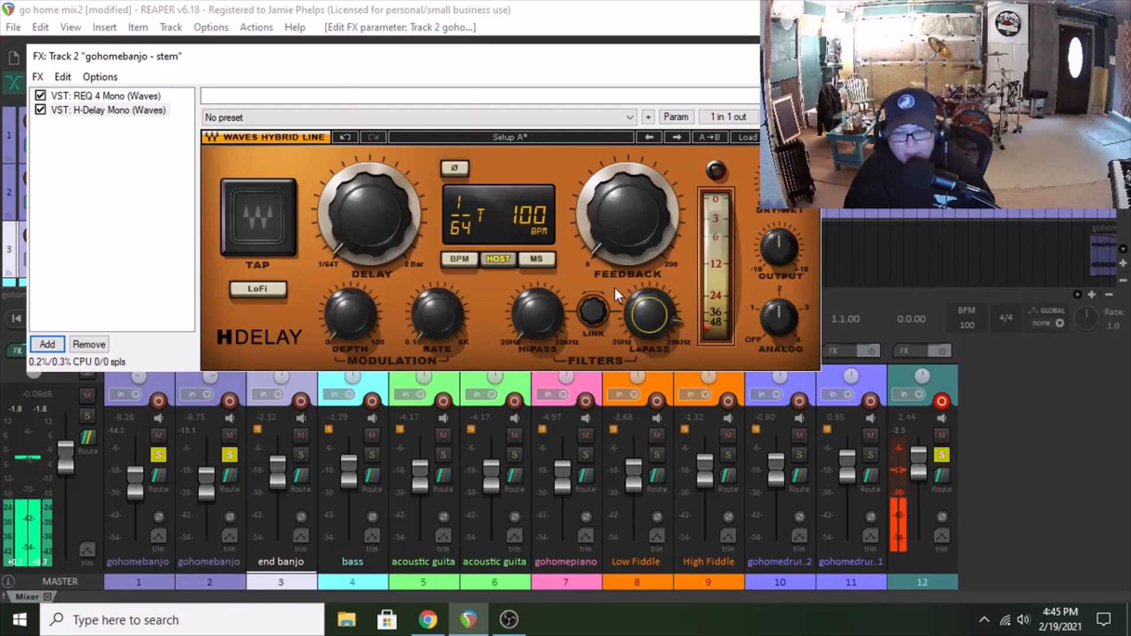
pyautogui.moveTo(524, 331); pyautogui.dragTo(524, 327)
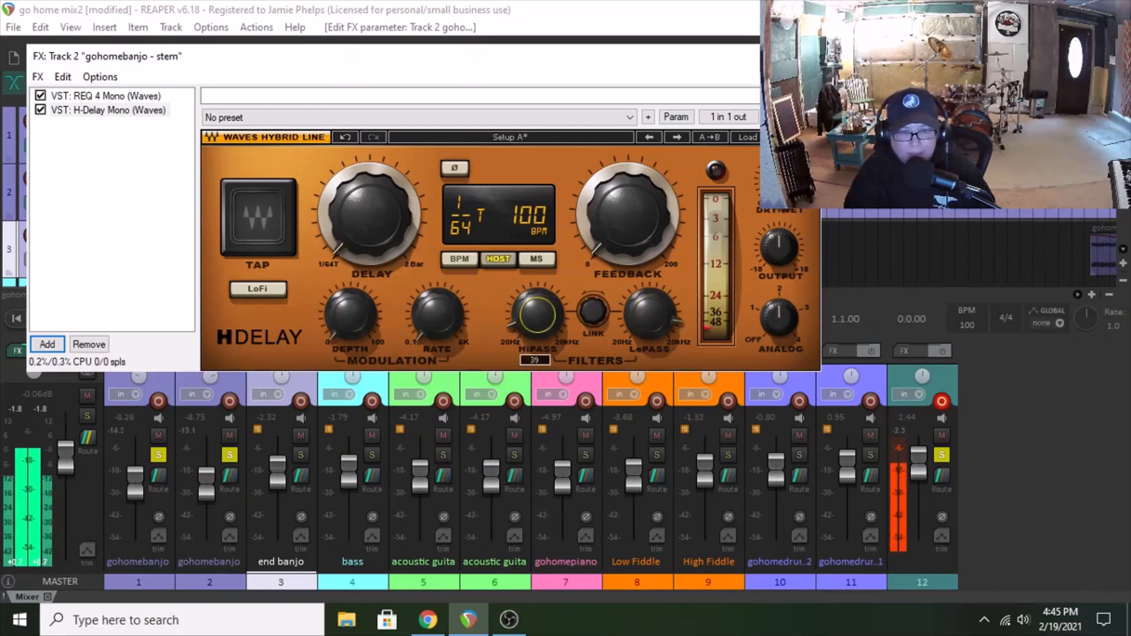
pyautogui.moveTo(634, 324)
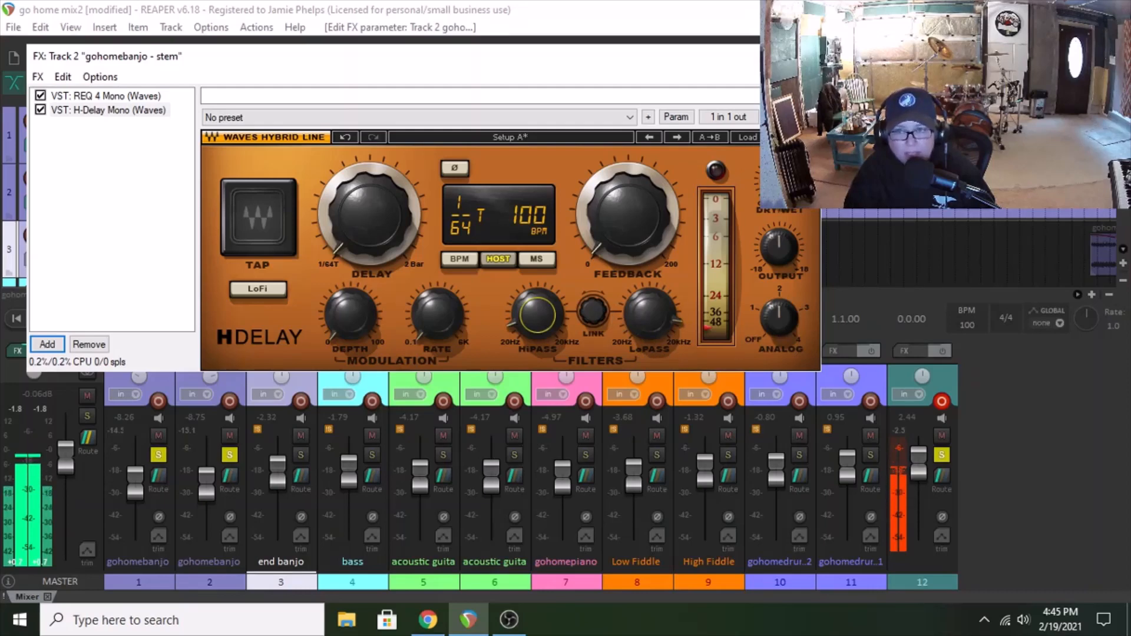
pyautogui.click(805, 56)
# During playback, raise the banjo volumes to -6.82 dB on track 1 and -5.89 dB on track 2.
pyautogui.click(97, 320)
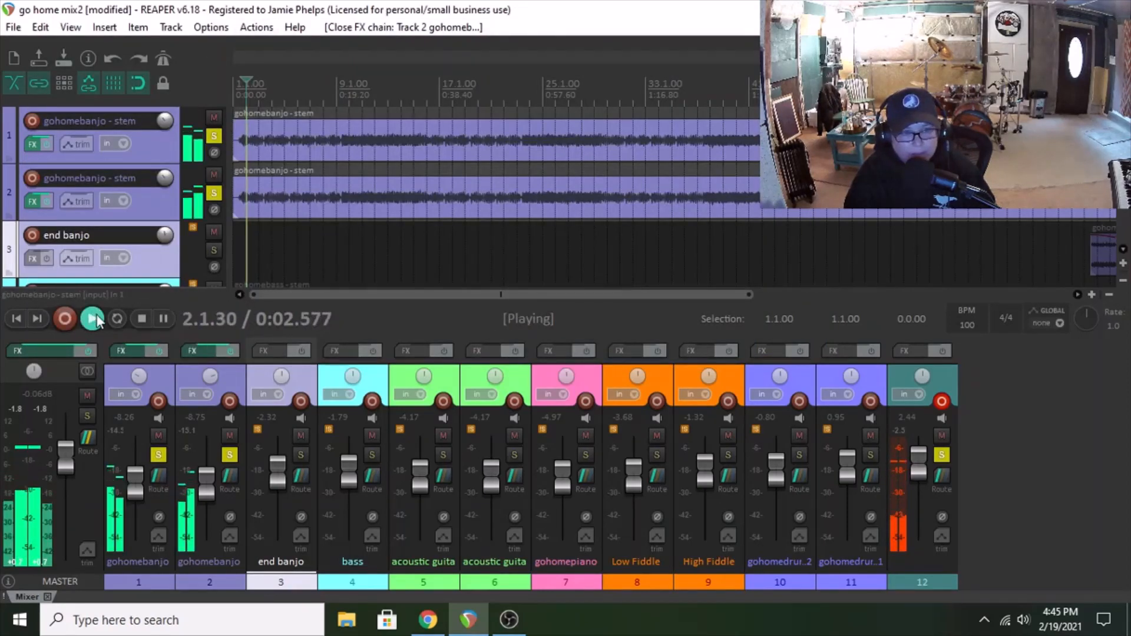
pyautogui.moveTo(205, 484)
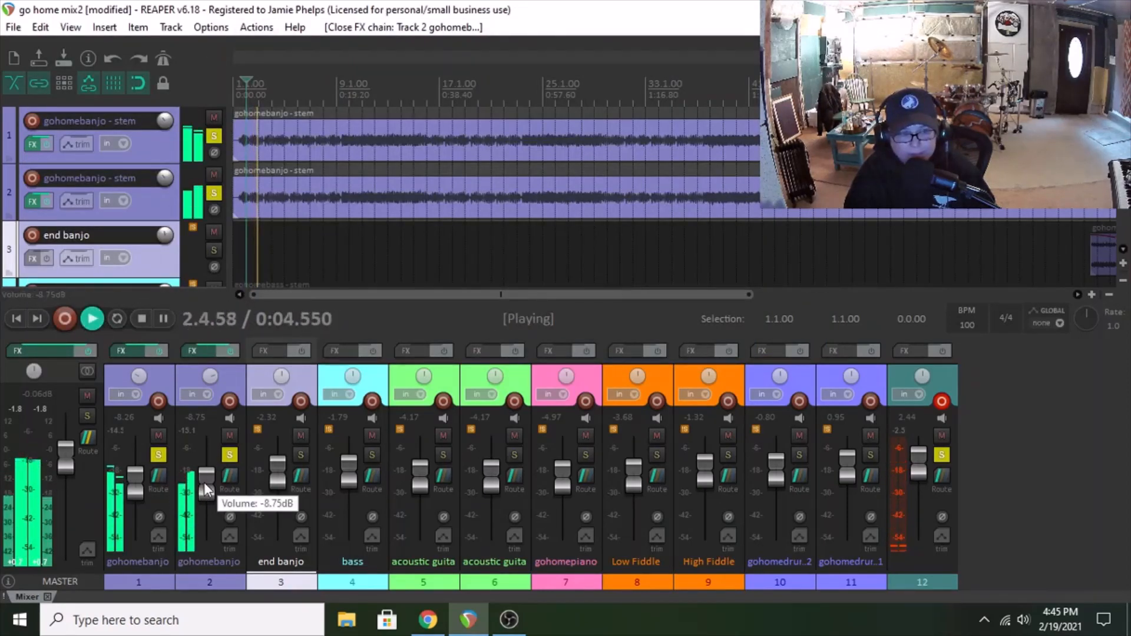
pyautogui.moveTo(205, 484); pyautogui.dragTo(205, 480)
pyautogui.moveTo(136, 492); pyautogui.dragTo(133, 487)
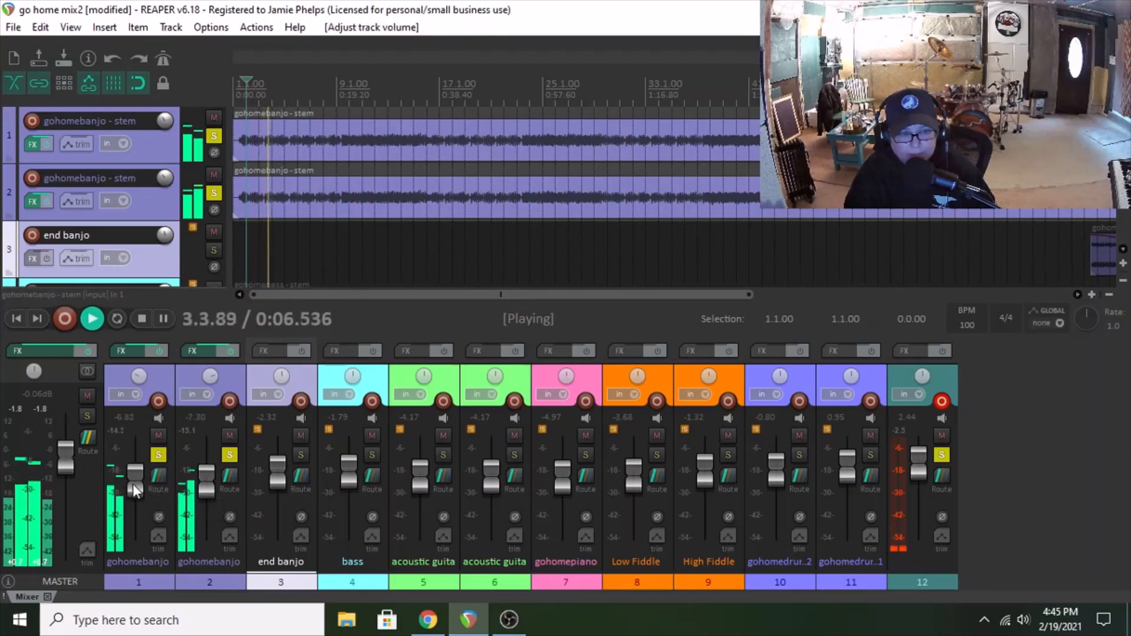
pyautogui.moveTo(208, 483); pyautogui.dragTo(210, 481)
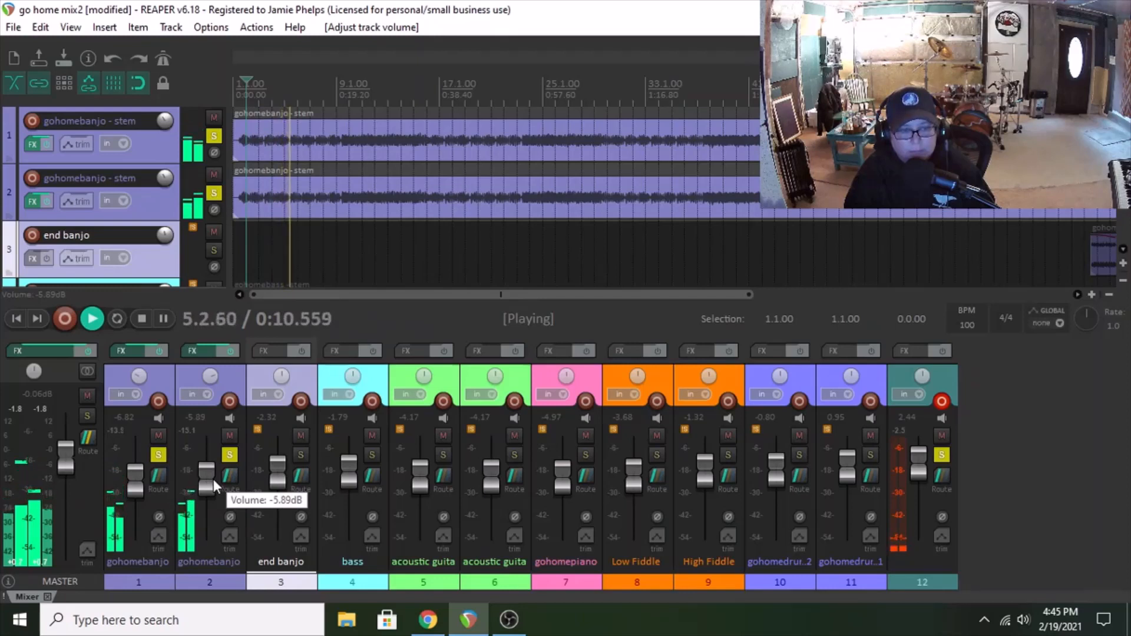
# Stop playback and unsolo both banjo tracks.
pyautogui.click(142, 321)
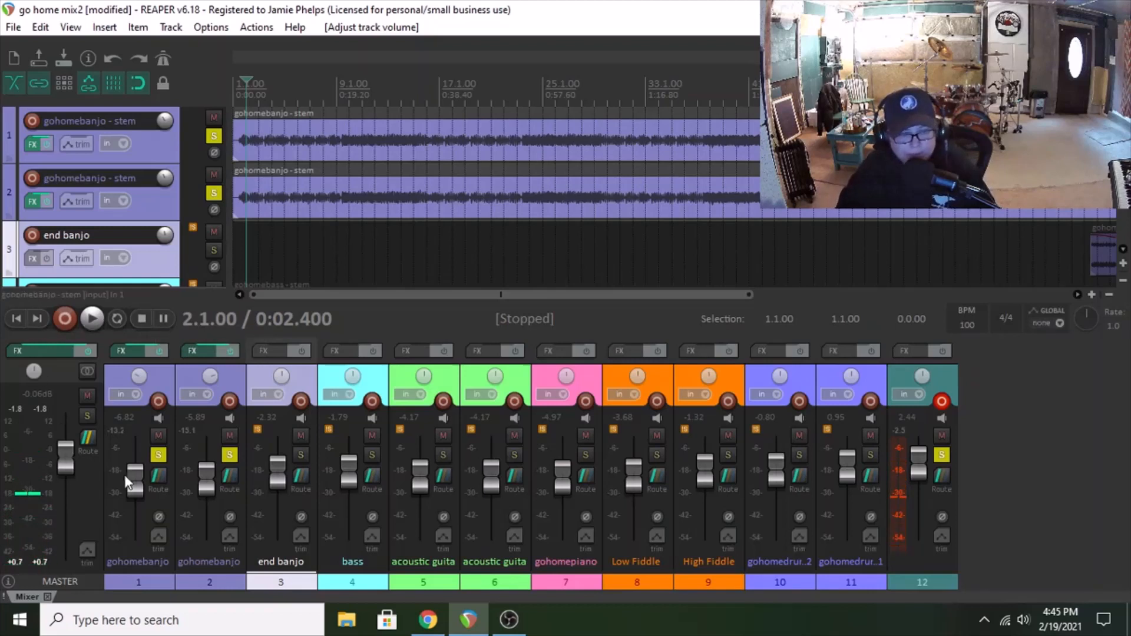
pyautogui.click(159, 457)
pyautogui.click(231, 456)
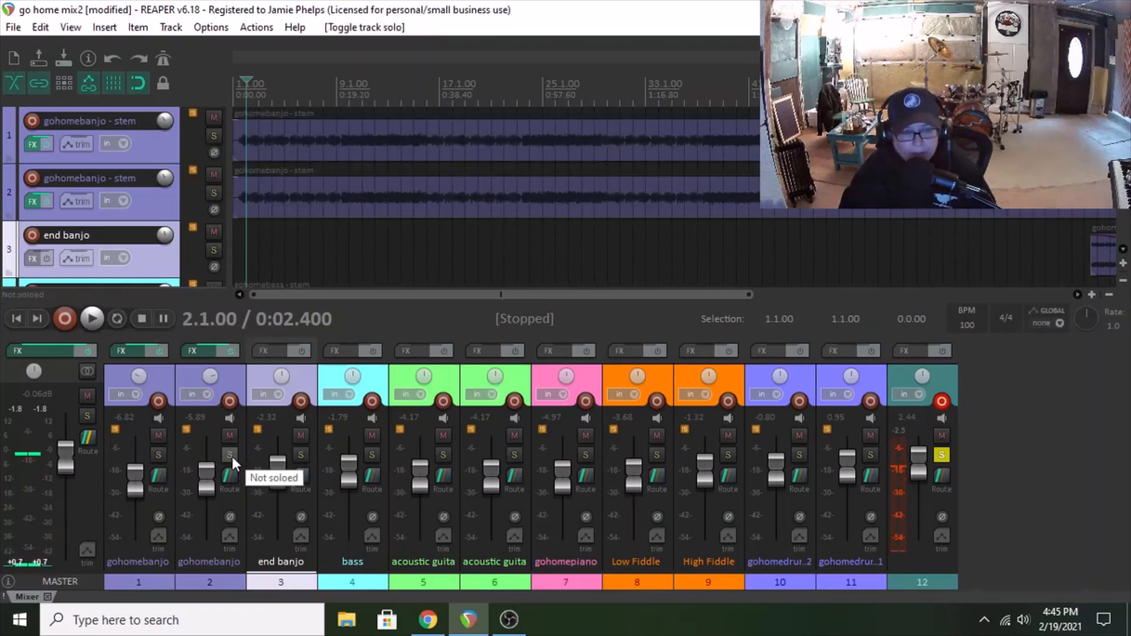
# Solo the bass track and raise its volume to 0.31 dB during playback.
pyautogui.click(372, 456)
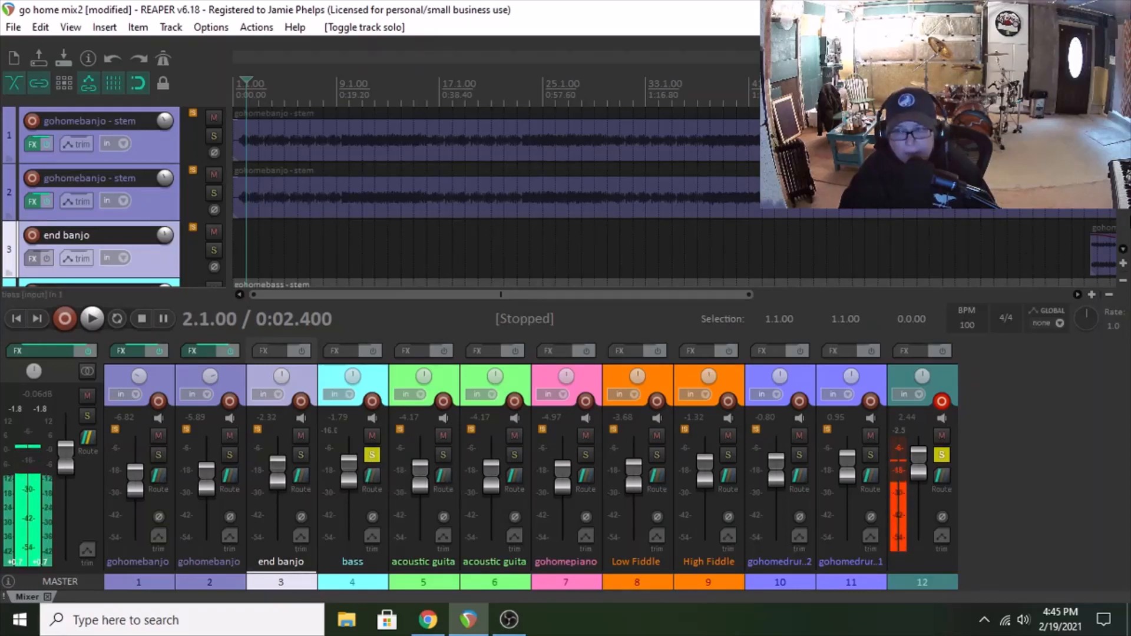
pyautogui.scroll(-2, 274, 188)
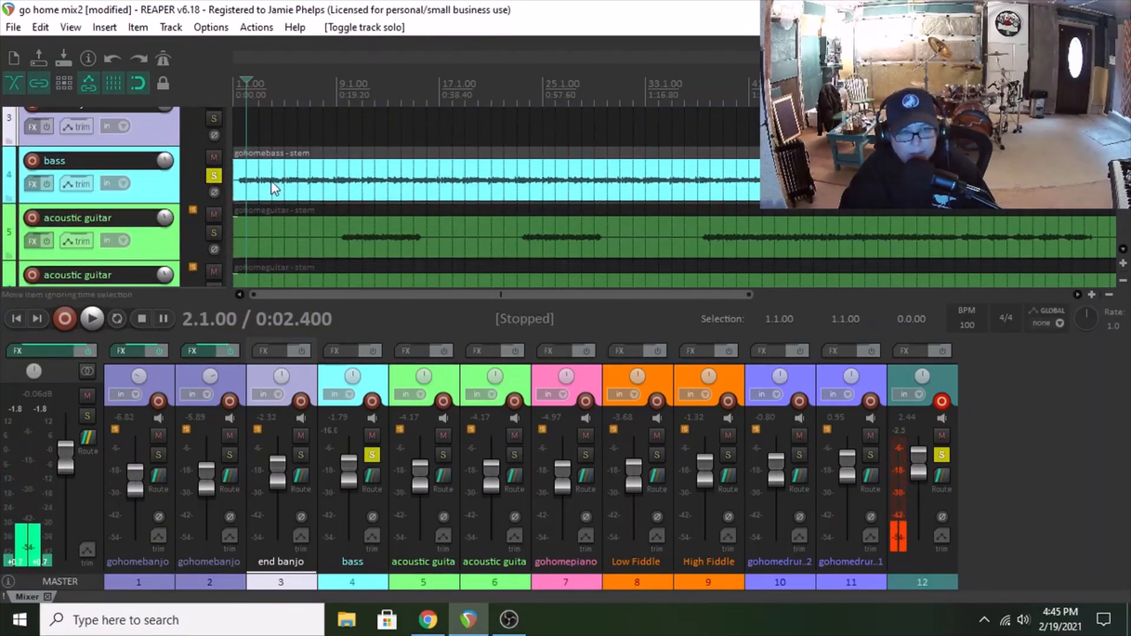
pyautogui.click(90, 320)
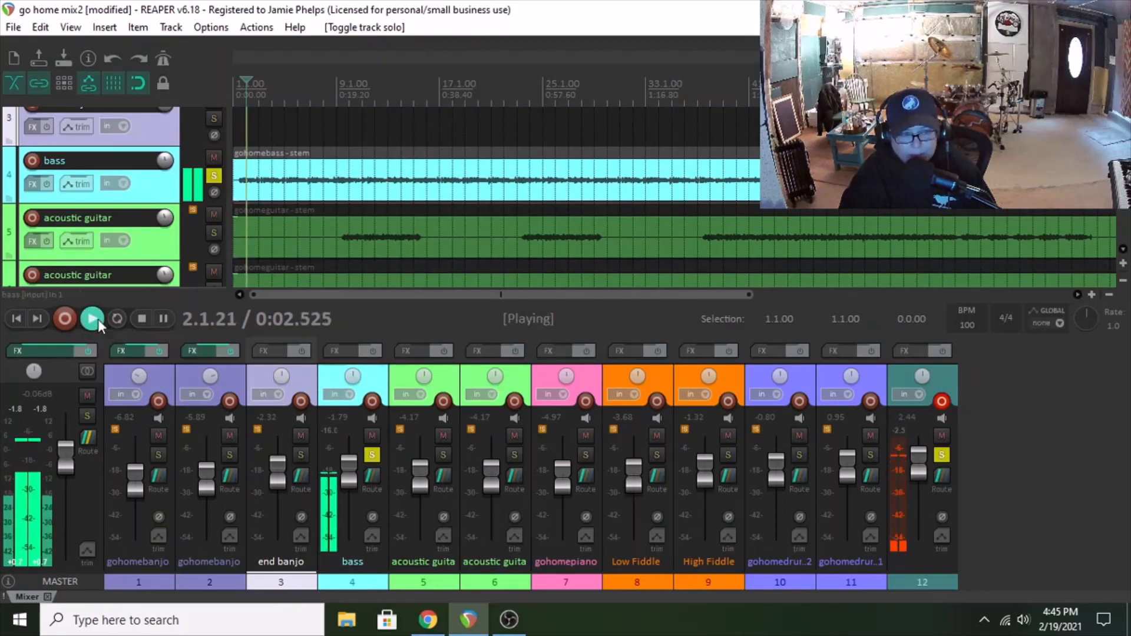
pyautogui.moveTo(351, 467); pyautogui.dragTo(350, 466)
# Add the REQ 2 Mono (Waves) equalizer to the bass track.
pyautogui.click(344, 351)
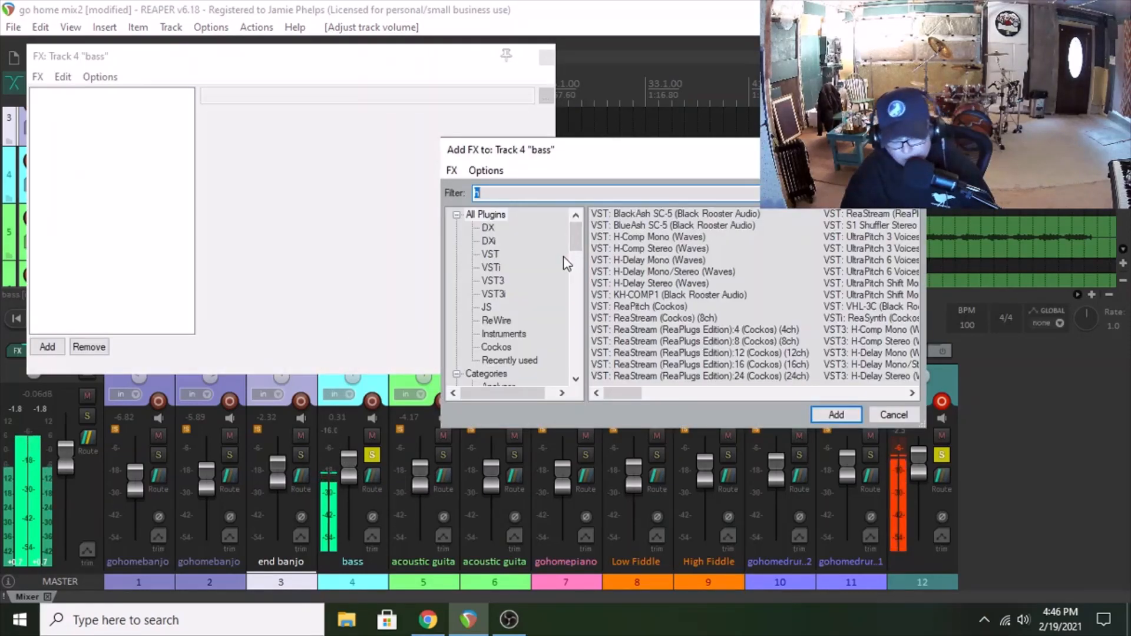
pyautogui.write('eq')
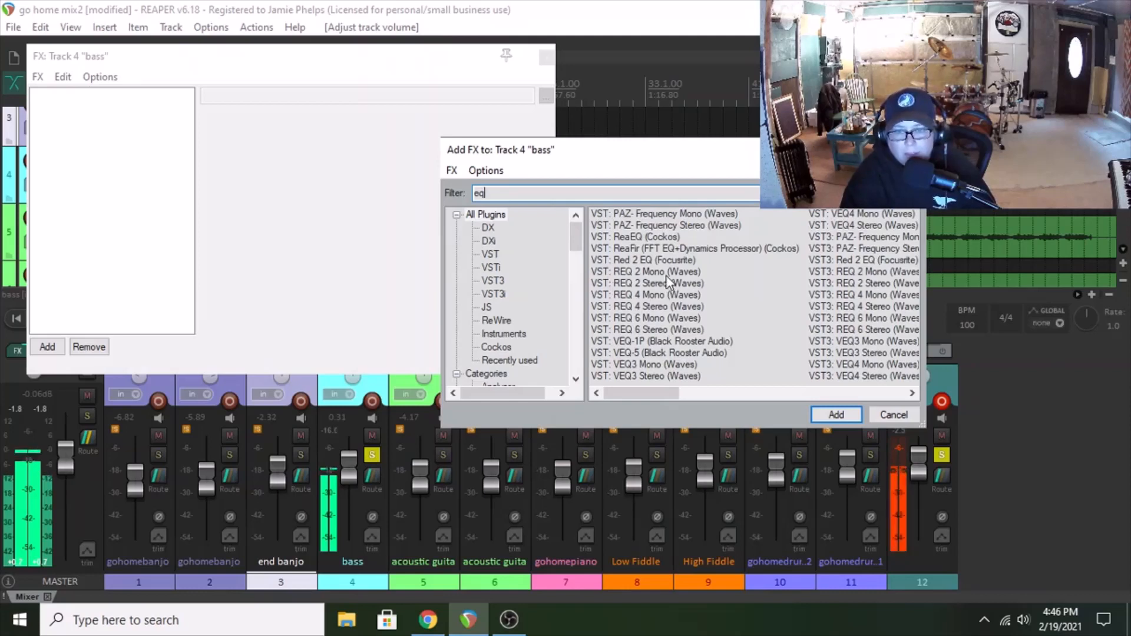
pyautogui.click(644, 273)
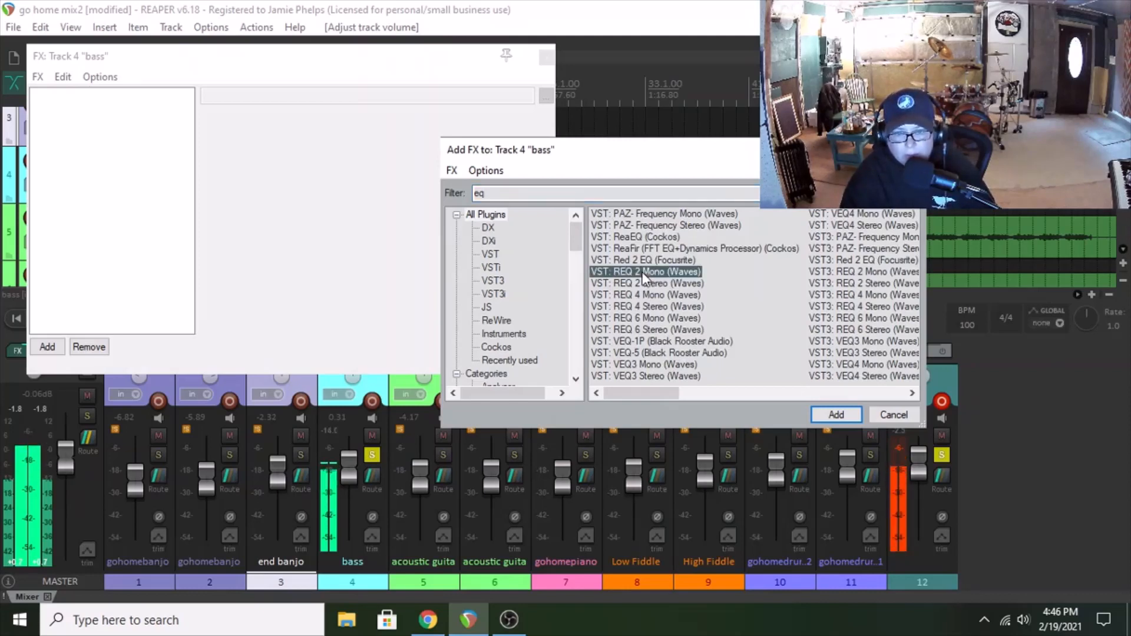
pyautogui.click(836, 415)
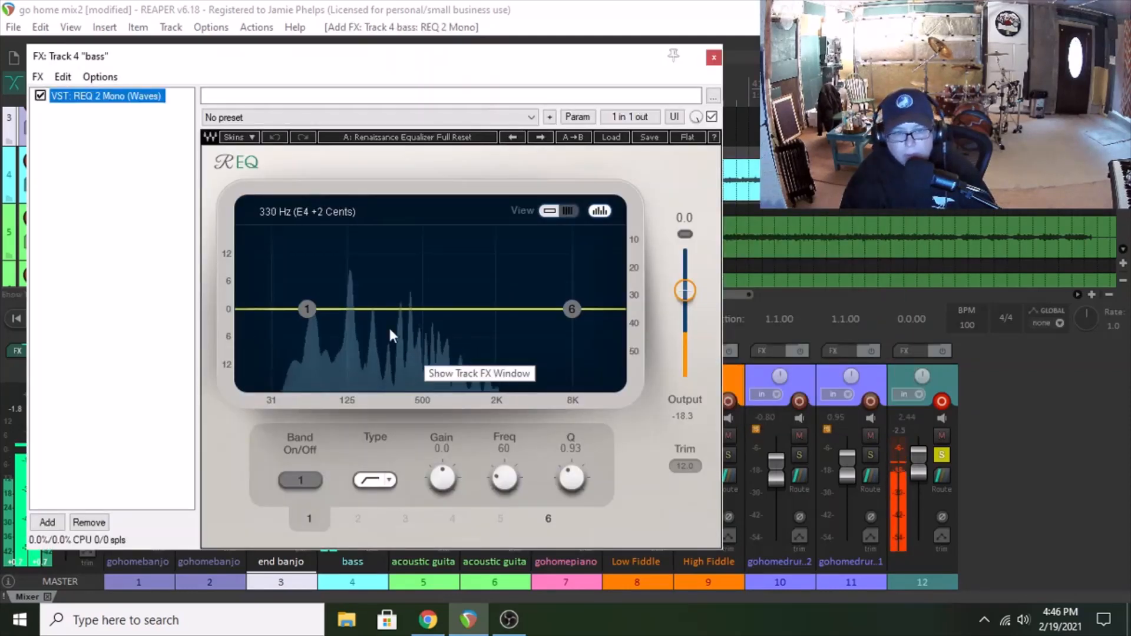
# Switch on band 1 of the bass EQ as a high-pass filter for the lowest frequencies.
pyautogui.click(310, 307)
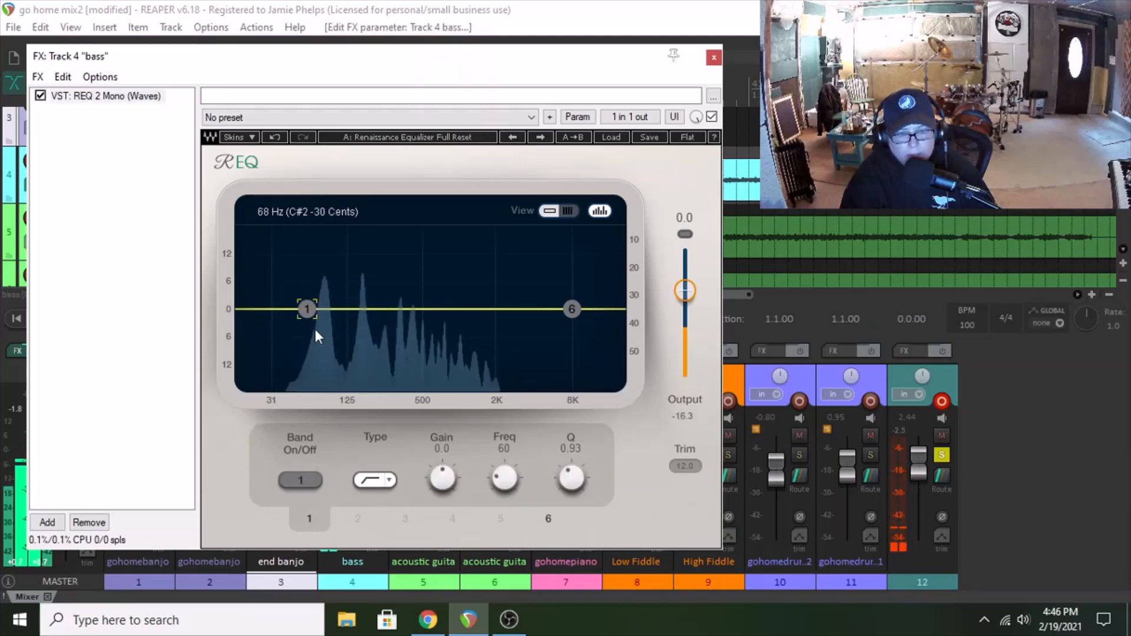
pyautogui.doubleClick(308, 310)
pyautogui.moveTo(307, 309); pyautogui.dragTo(312, 310)
# Boost band 6 of the bass EQ by 1.2 dB at 185 Hz and change its type to Bell.
pyautogui.moveTo(571, 310); pyautogui.dragTo(368, 303)
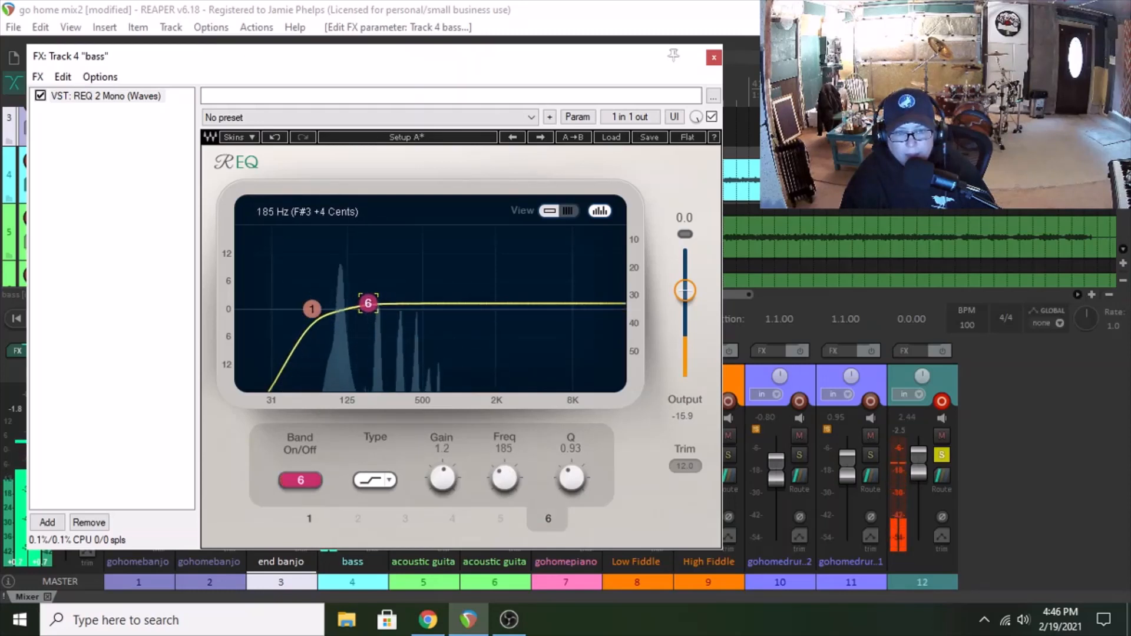
pyautogui.click(389, 482)
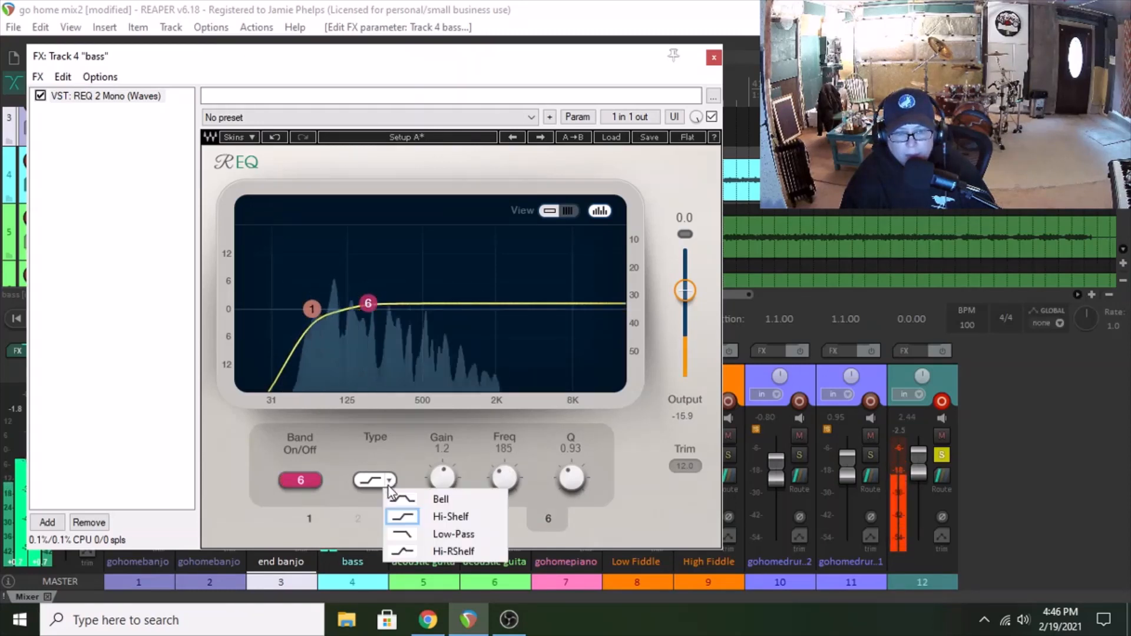
pyautogui.click(439, 498)
# Set band 1 of the bass EQ to 70 Hz with a Q of 1.11, then close the FX window and stop playback.
pyautogui.moveTo(368, 303); pyautogui.dragTo(316, 309)
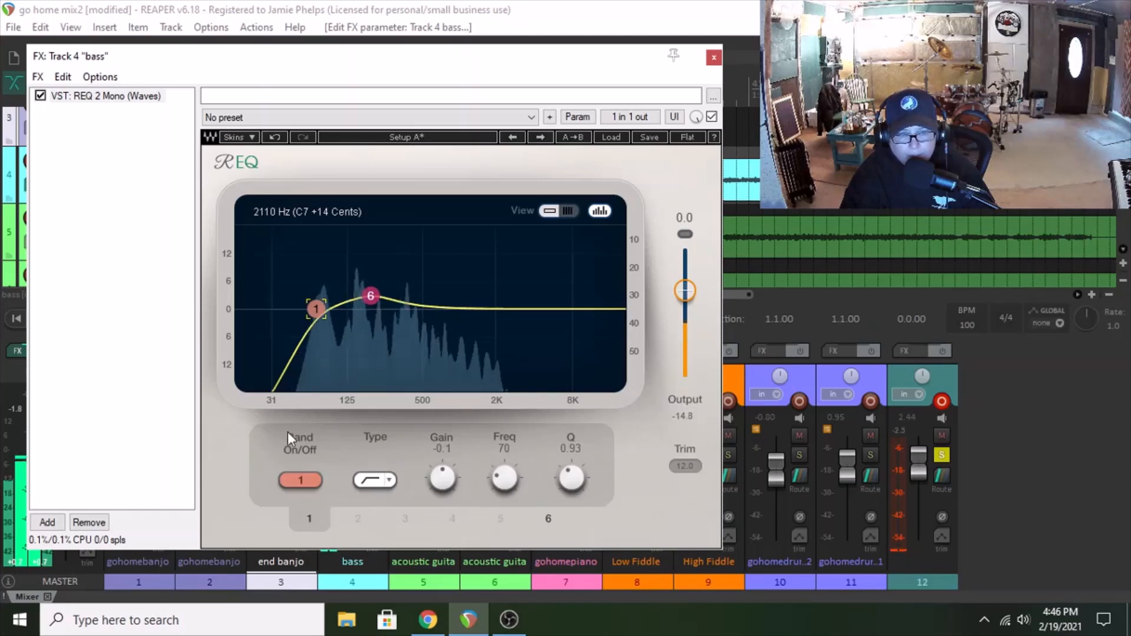
pyautogui.moveTo(573, 478); pyautogui.dragTo(573, 465)
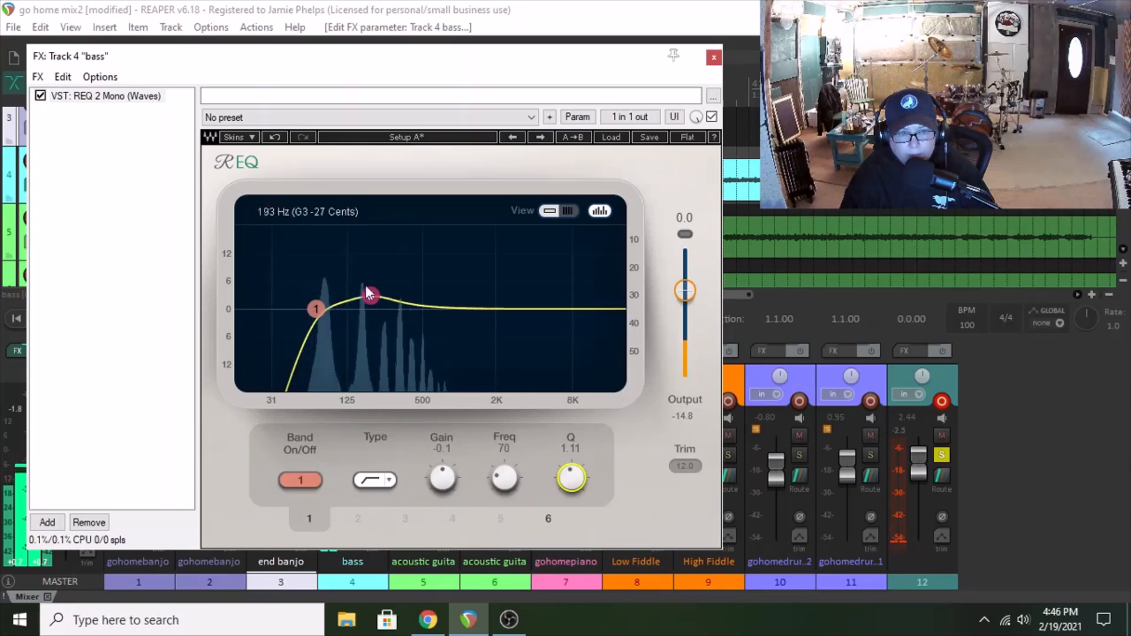
pyautogui.click(713, 57)
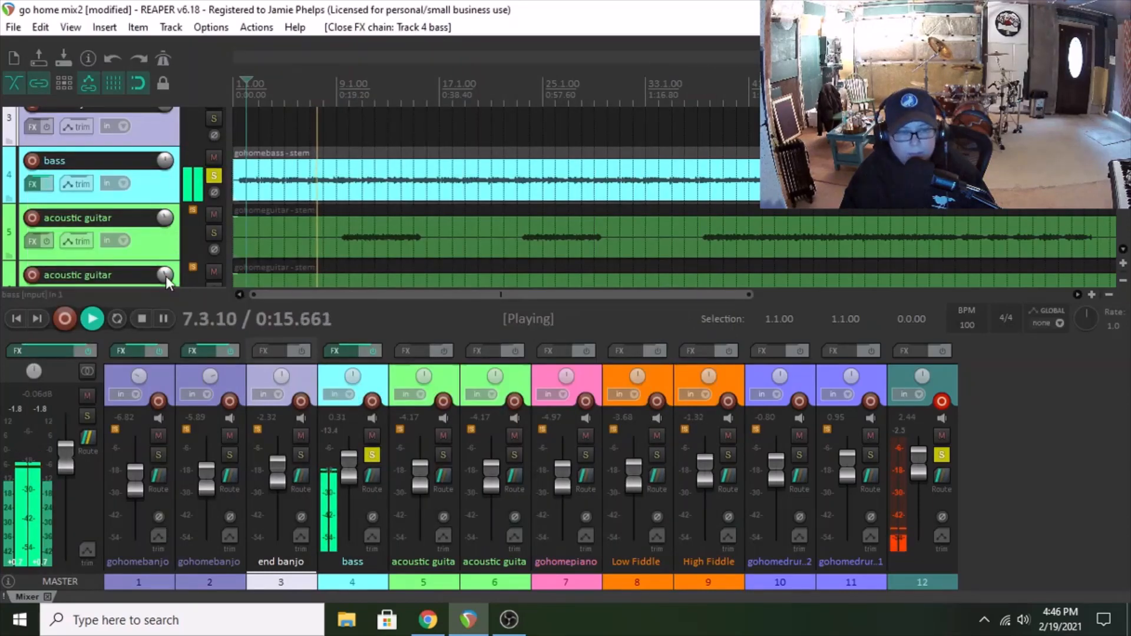
pyautogui.click(141, 319)
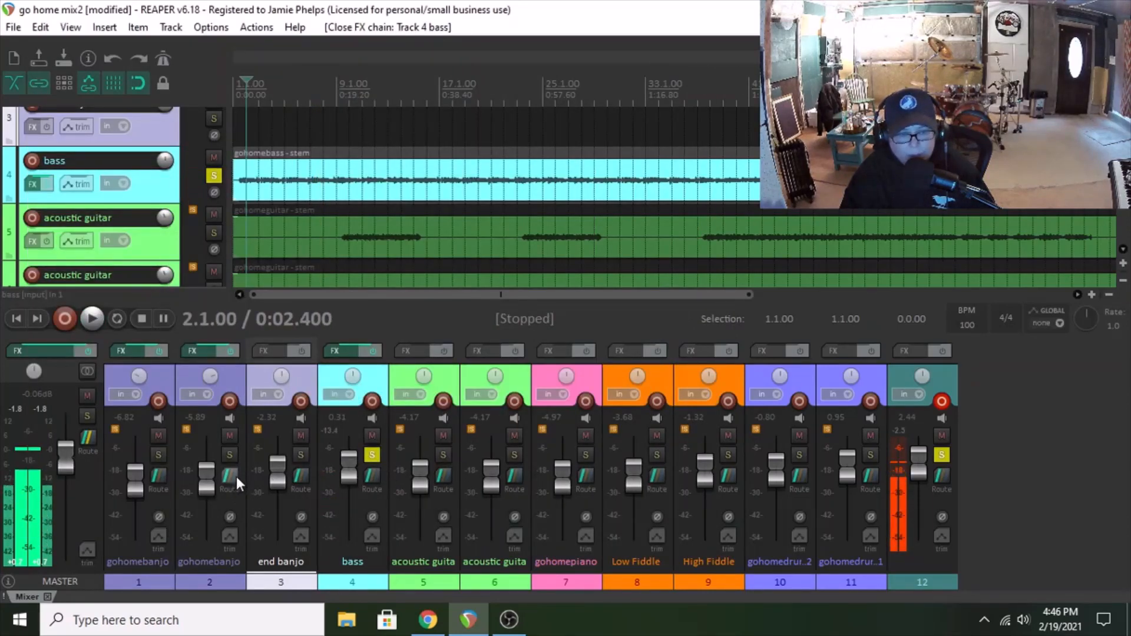
# Solo both gohomebanjo tracks alongside the bass and lower the bass volume to -2.27 dB during playback.
pyautogui.click(230, 455)
pyautogui.click(159, 455)
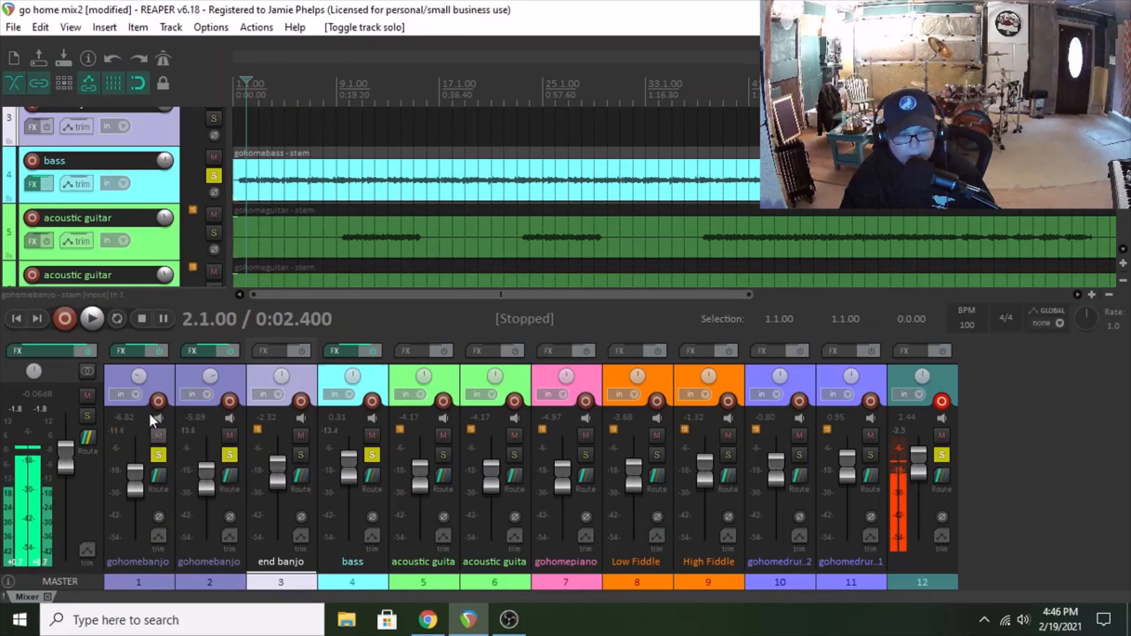
pyautogui.click(100, 322)
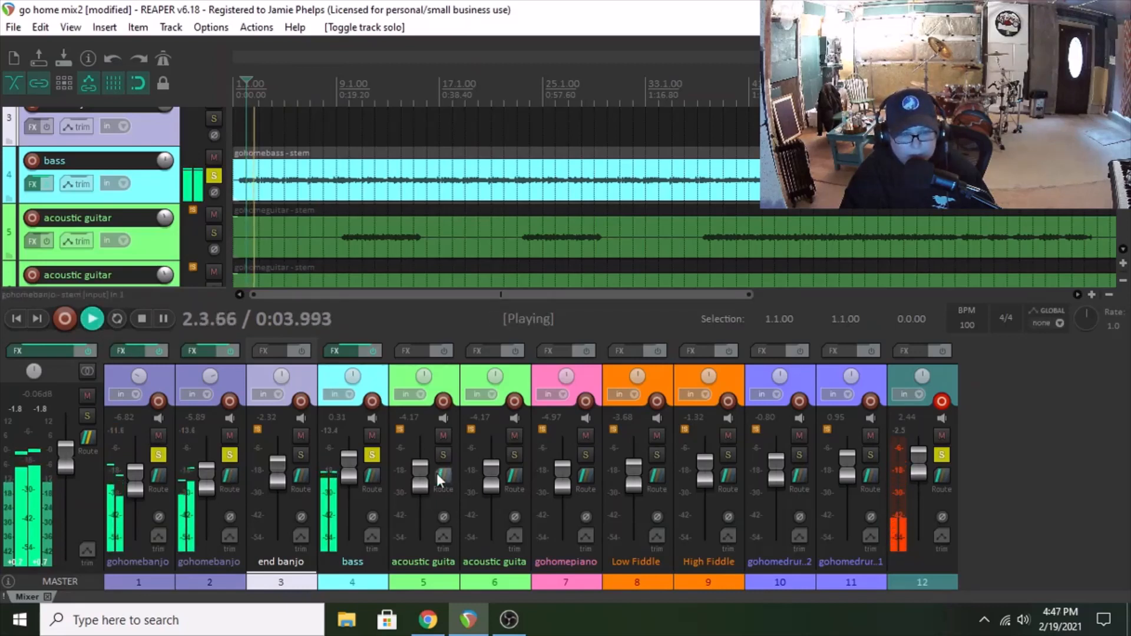
pyautogui.moveTo(352, 469); pyautogui.dragTo(355, 471)
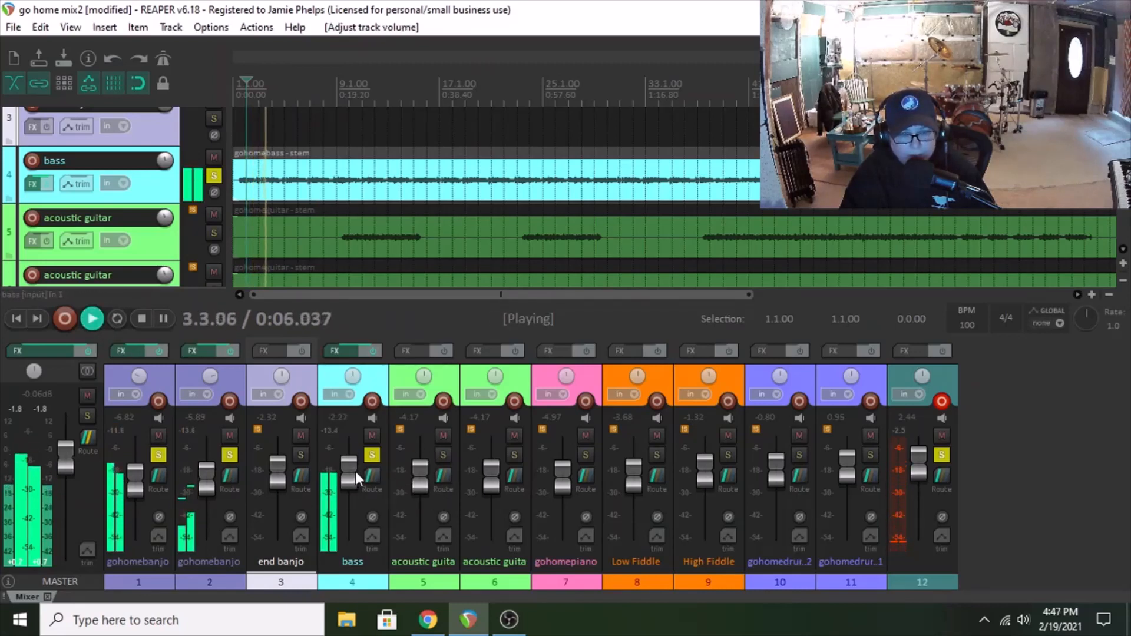
# Stop playback and unsolo both banjo tracks and the bass.
pyautogui.click(142, 319)
pyautogui.click(158, 455)
pyautogui.click(229, 455)
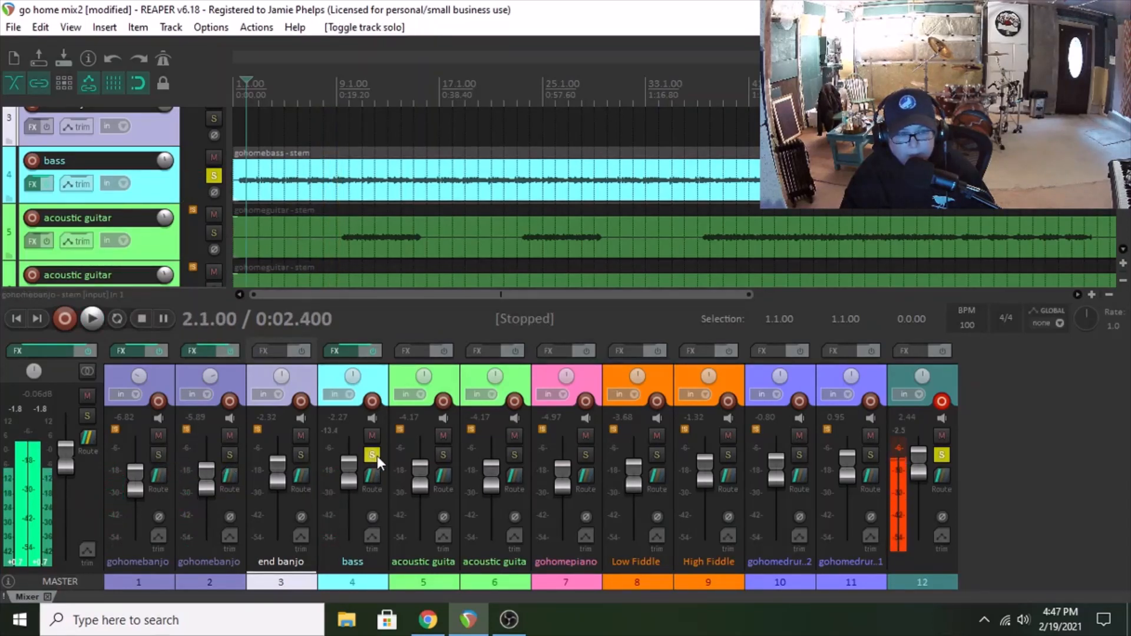
pyautogui.click(379, 455)
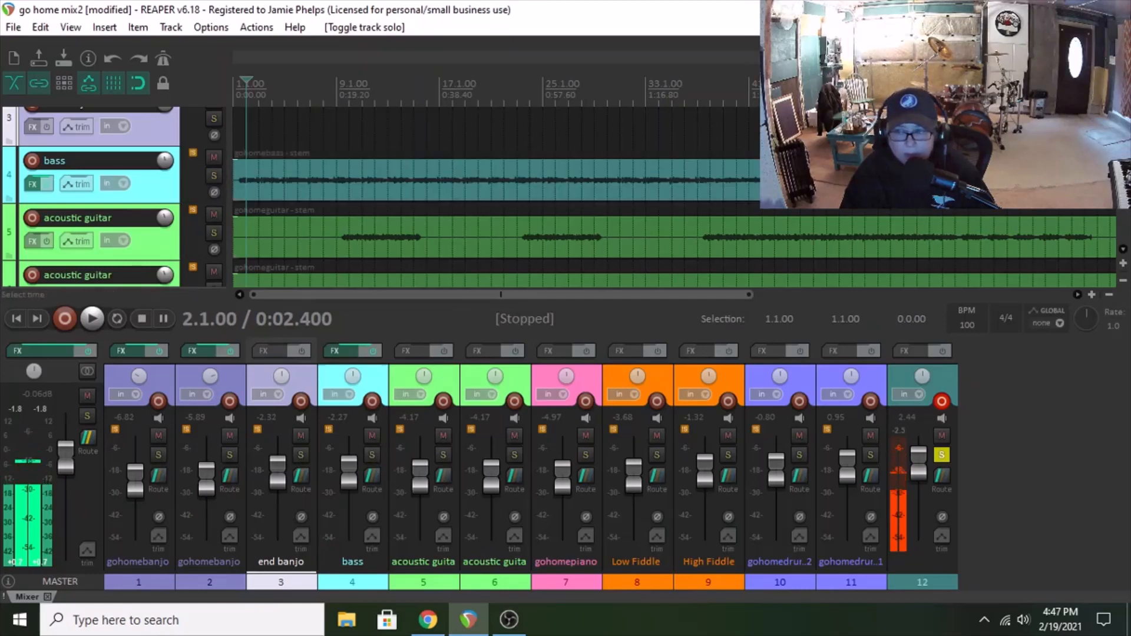
# Solo both acoustic guitar tracks and listen to them briefly from 9.1.00, where the guitars enter.
pyautogui.scroll(-1, 178, 180)
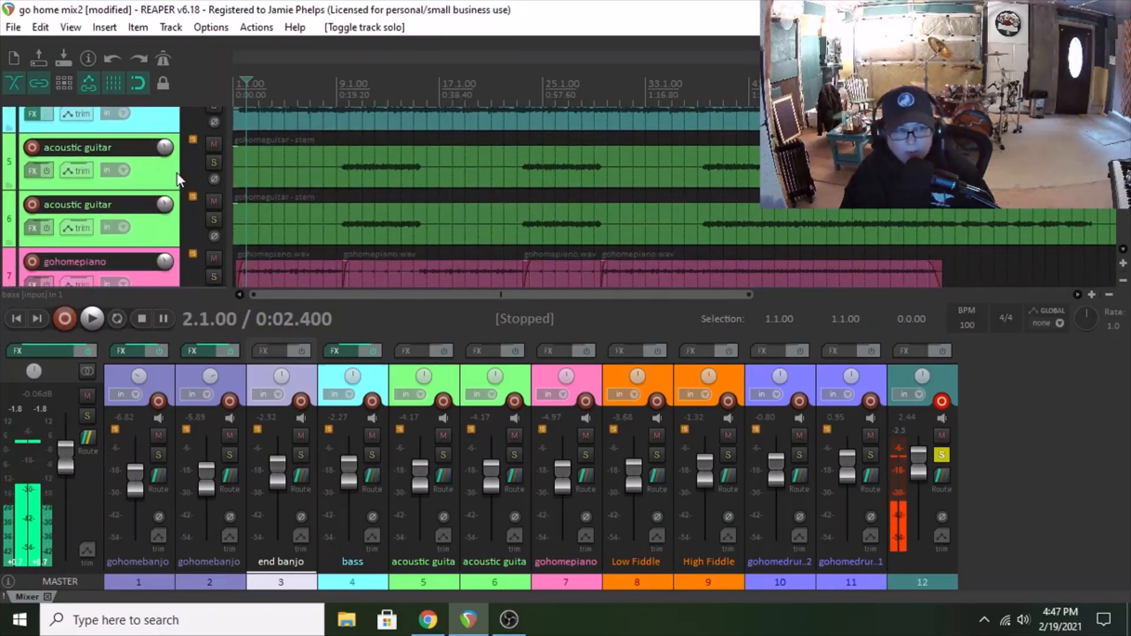
pyautogui.click(337, 179)
pyautogui.click(213, 161)
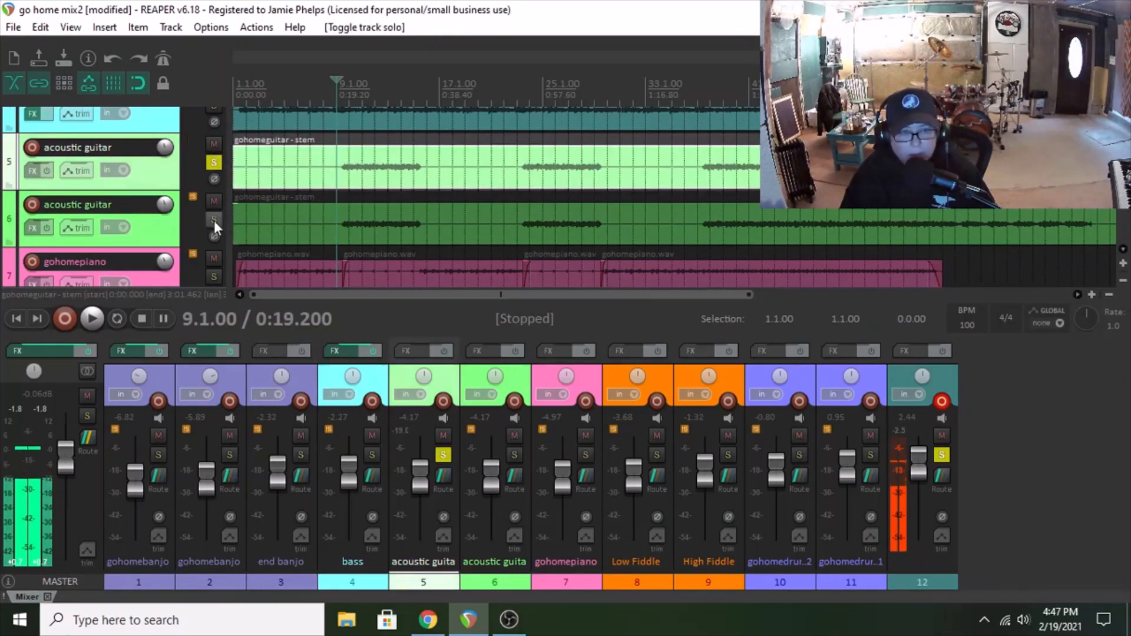
pyautogui.click(214, 220)
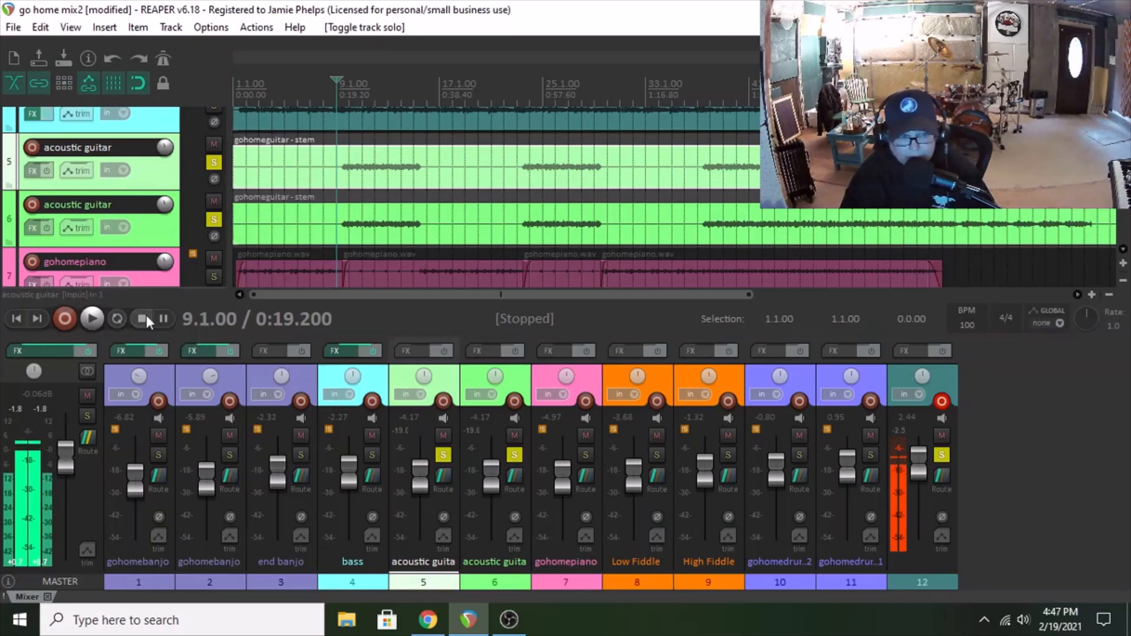
pyautogui.click(91, 319)
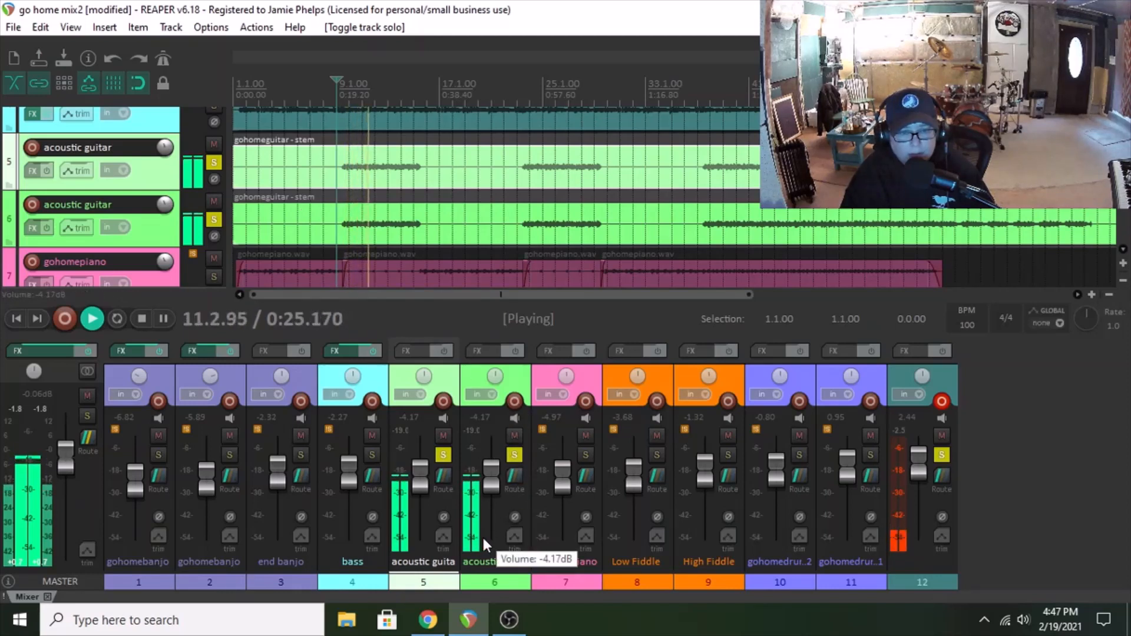
pyautogui.click(141, 318)
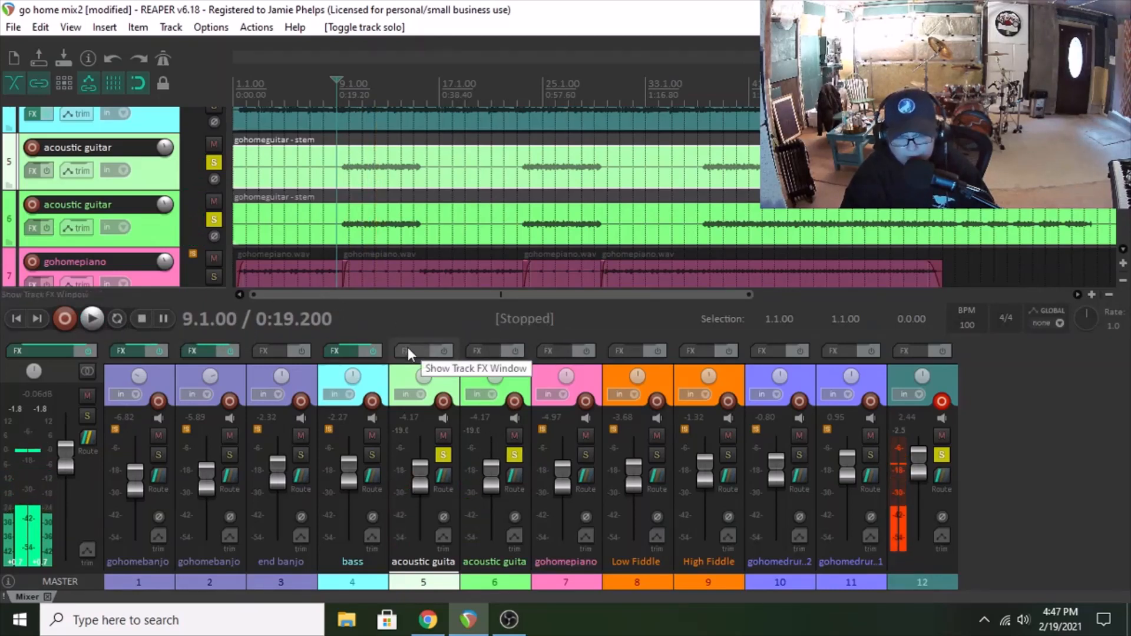
pyautogui.click(482, 352)
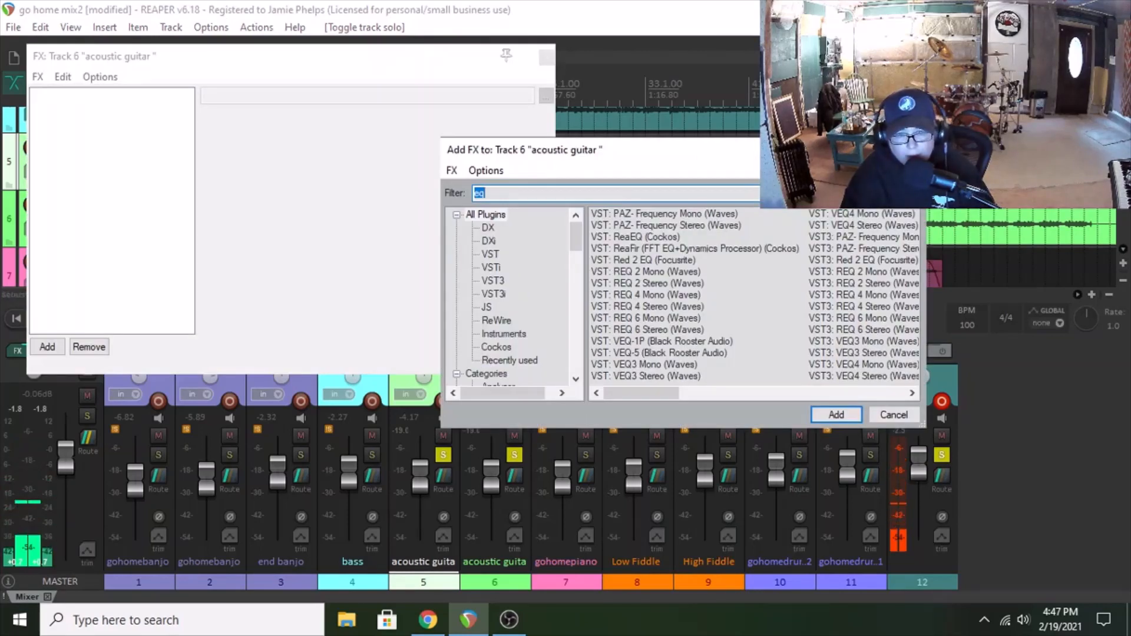
pyautogui.press('Escape')
pyautogui.click(546, 57)
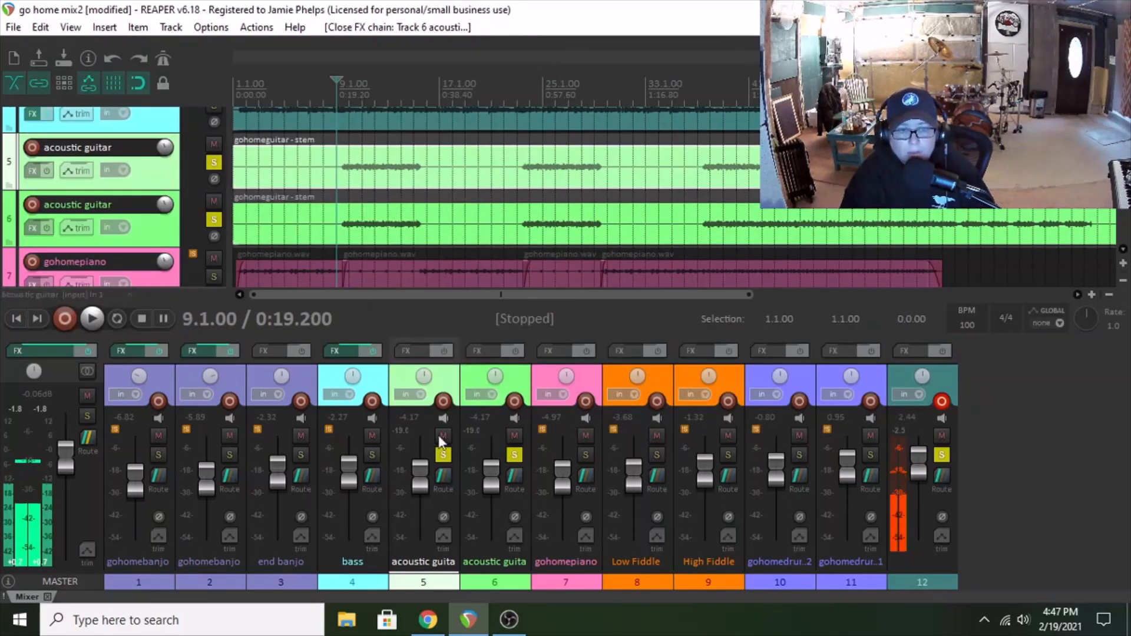
# Add the REQ 4 Mono (Waves) equalizer to the first acoustic guitar track, track 5.
pyautogui.click(409, 351)
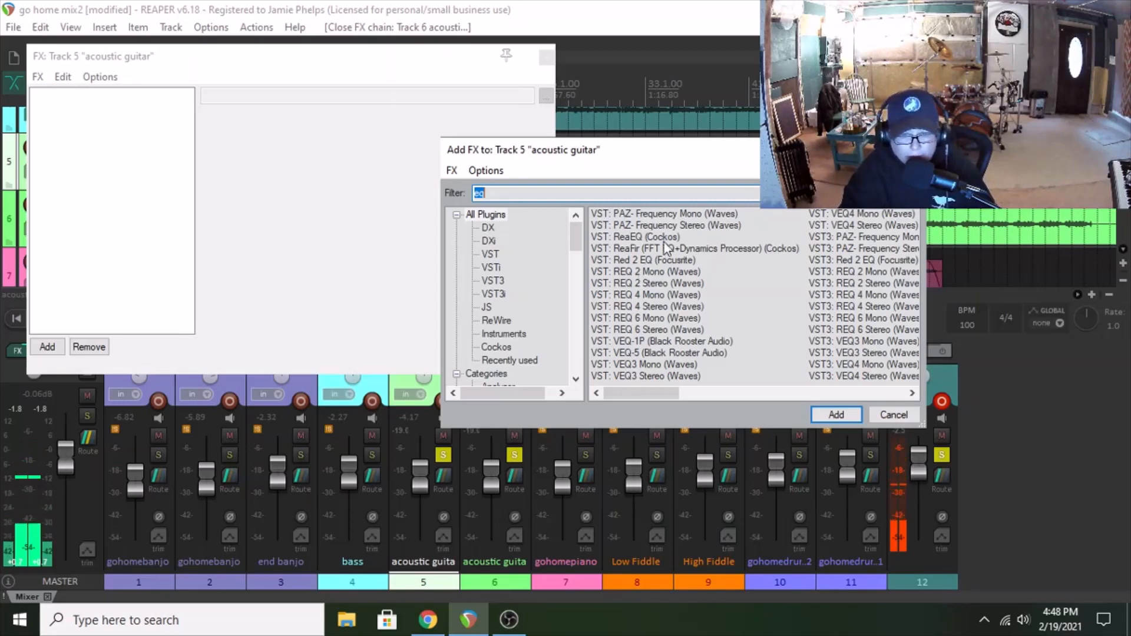
pyautogui.click(660, 295)
pyautogui.click(836, 415)
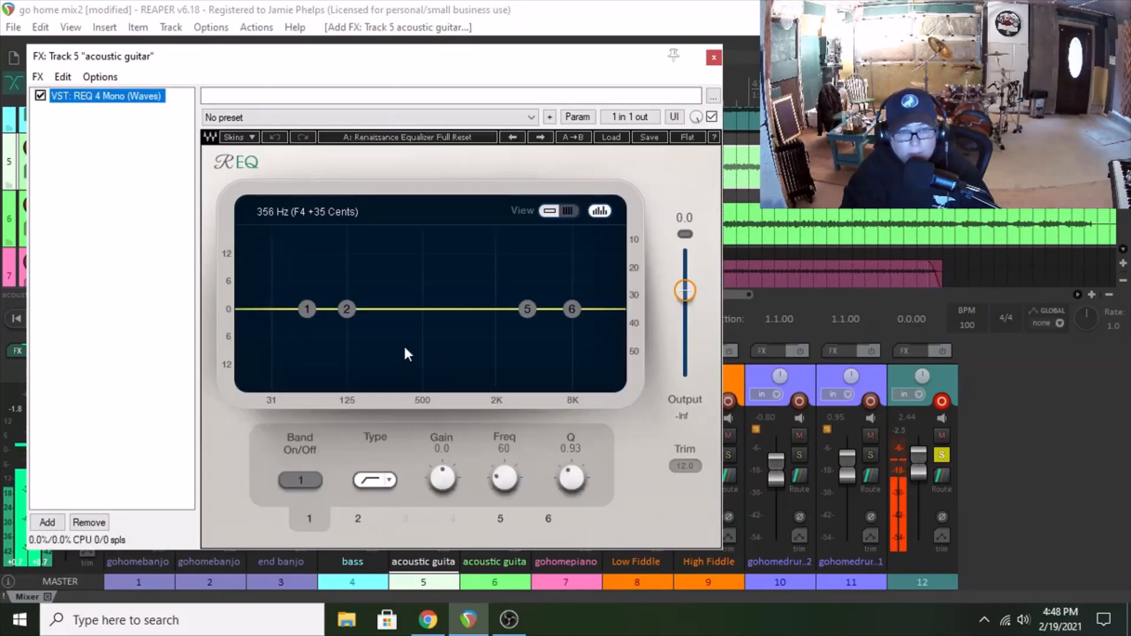
# Move the FX window aside to unsolo the second acoustic guitar on track 6, and bring the window back into view.
pyautogui.moveTo(356, 59); pyautogui.dragTo(498, 83)
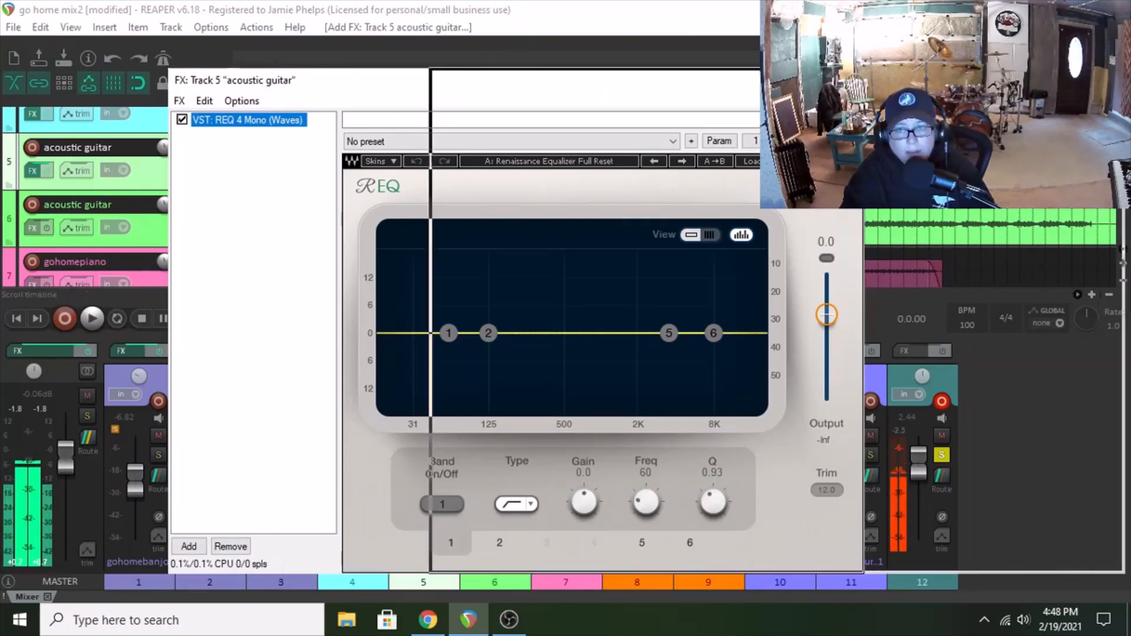
pyautogui.moveTo(569, 80); pyautogui.dragTo(853, 80)
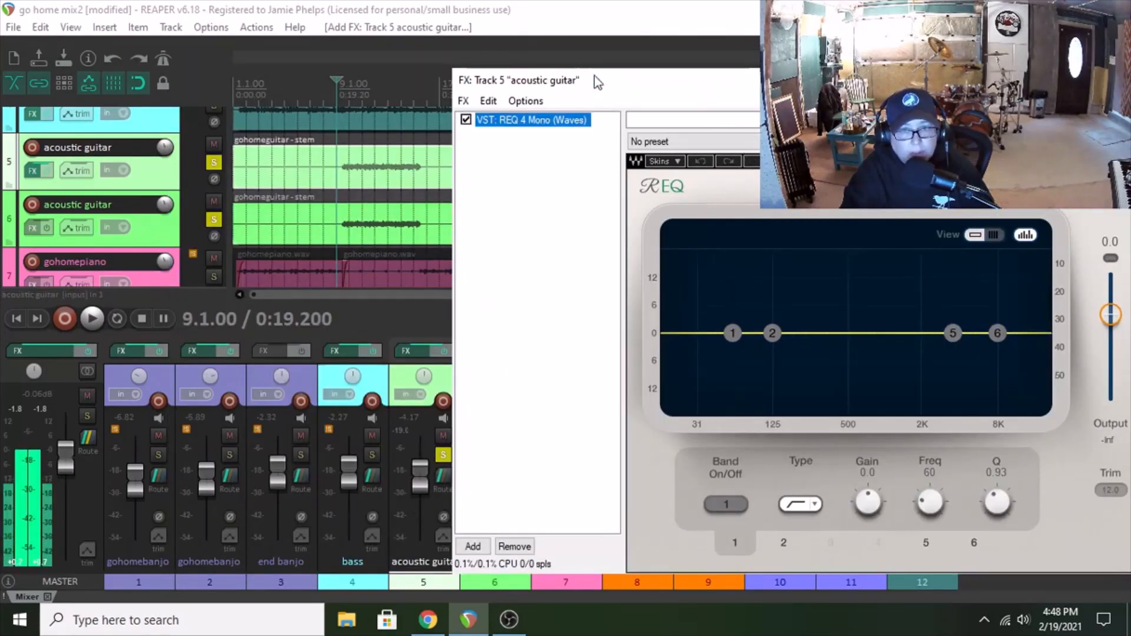
pyautogui.moveTo(598, 80); pyautogui.dragTo(708, 87)
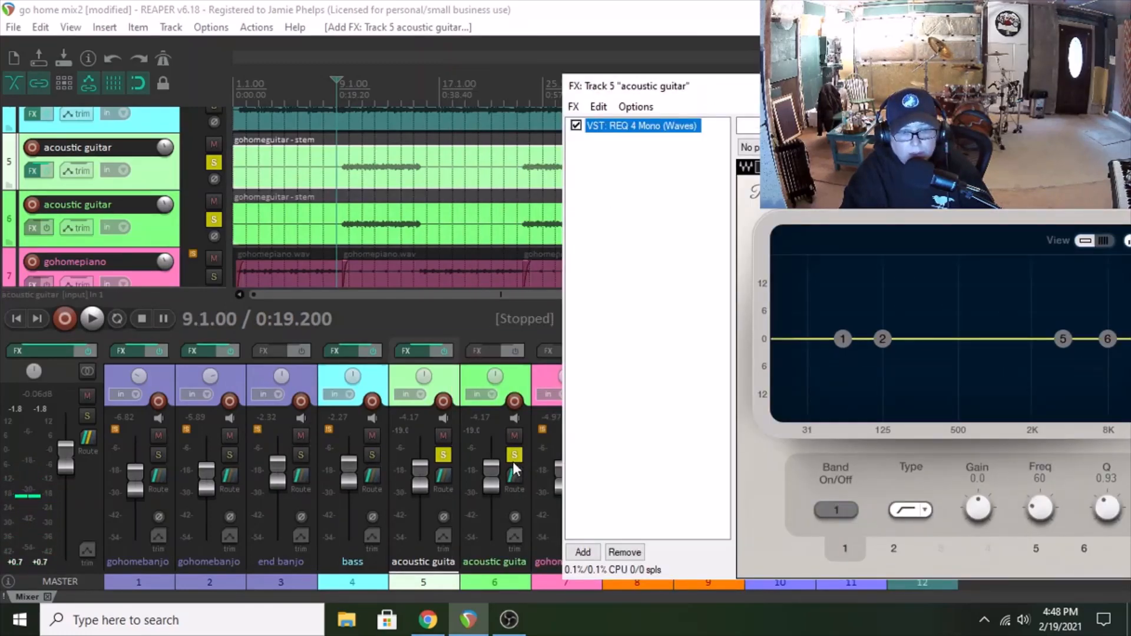
pyautogui.click(514, 459)
pyautogui.moveTo(787, 86); pyautogui.dragTo(377, 80)
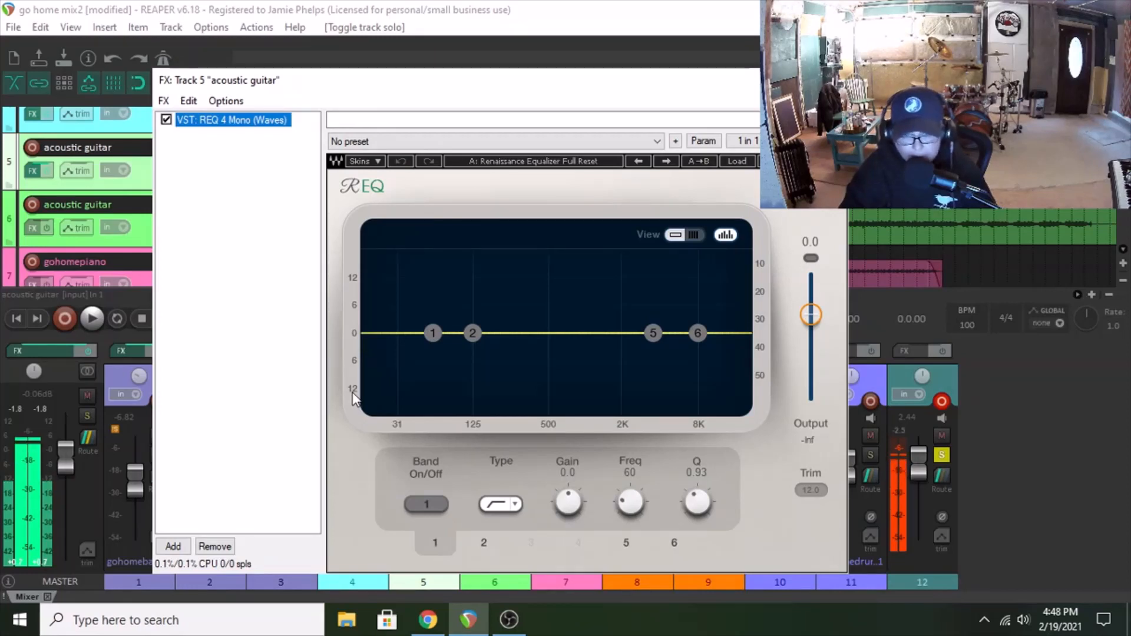
# During playback, set band 6 of the track 5 EQ to a low-pass at about 5417 Hz and boost band 5 slightly near 2 kHz.
pyautogui.click(90, 320)
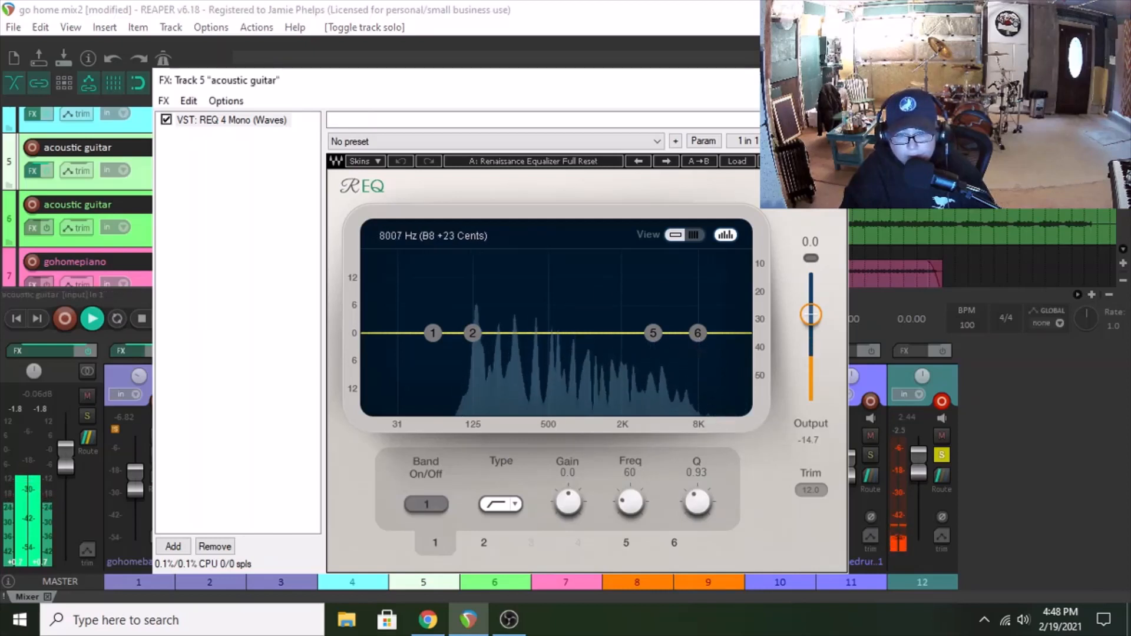
pyautogui.click(698, 333)
pyautogui.click(517, 508)
pyautogui.click(548, 552)
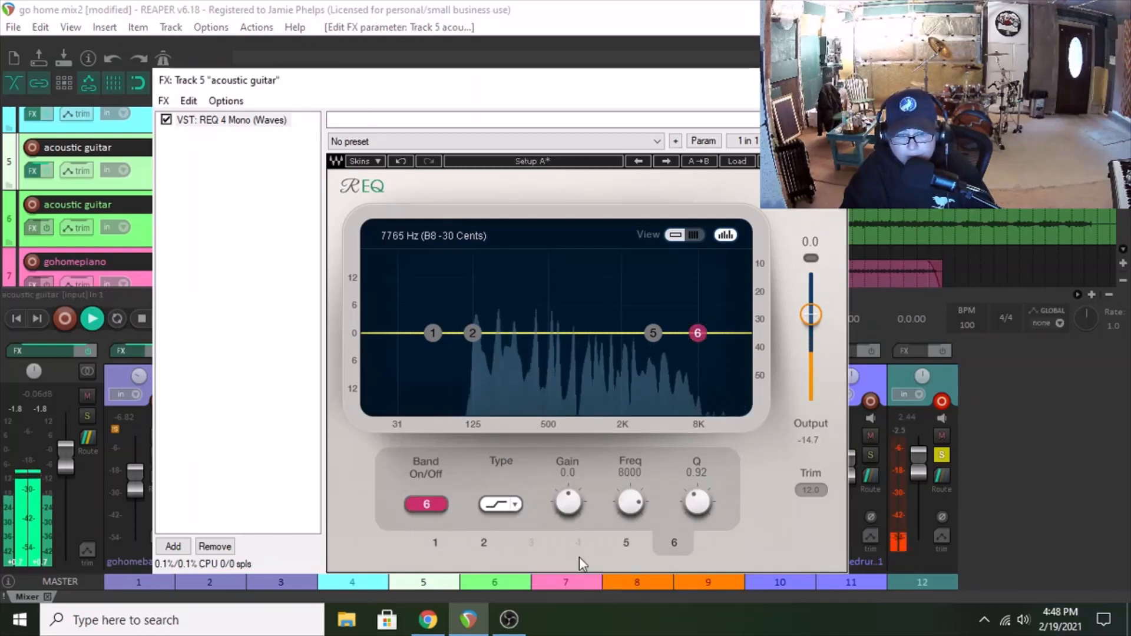
pyautogui.moveTo(700, 334)
pyautogui.mouseDown()
pyautogui.moveTo(602, 325)
pyautogui.moveTo(680, 333)
pyautogui.mouseUp()
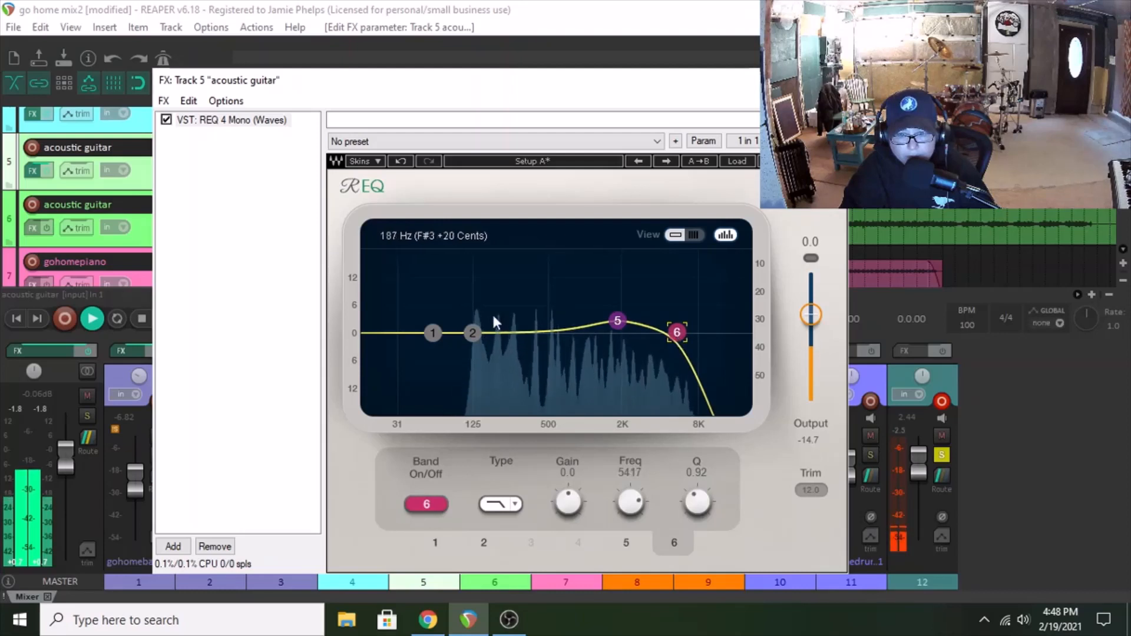
# Enable band 2 of the track 5 EQ at 389 Hz and band 1 as a high-pass at about 95 Hz.
pyautogui.click(473, 333)
pyautogui.moveTo(473, 333); pyautogui.dragTo(535, 333)
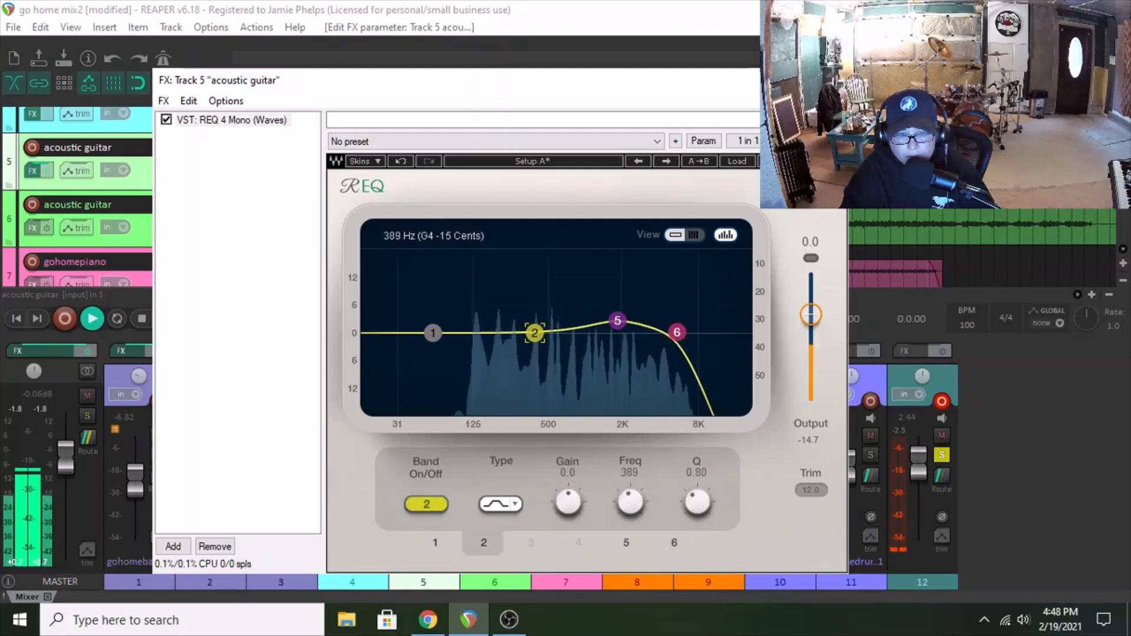
pyautogui.click(434, 333)
pyautogui.click(102, 323)
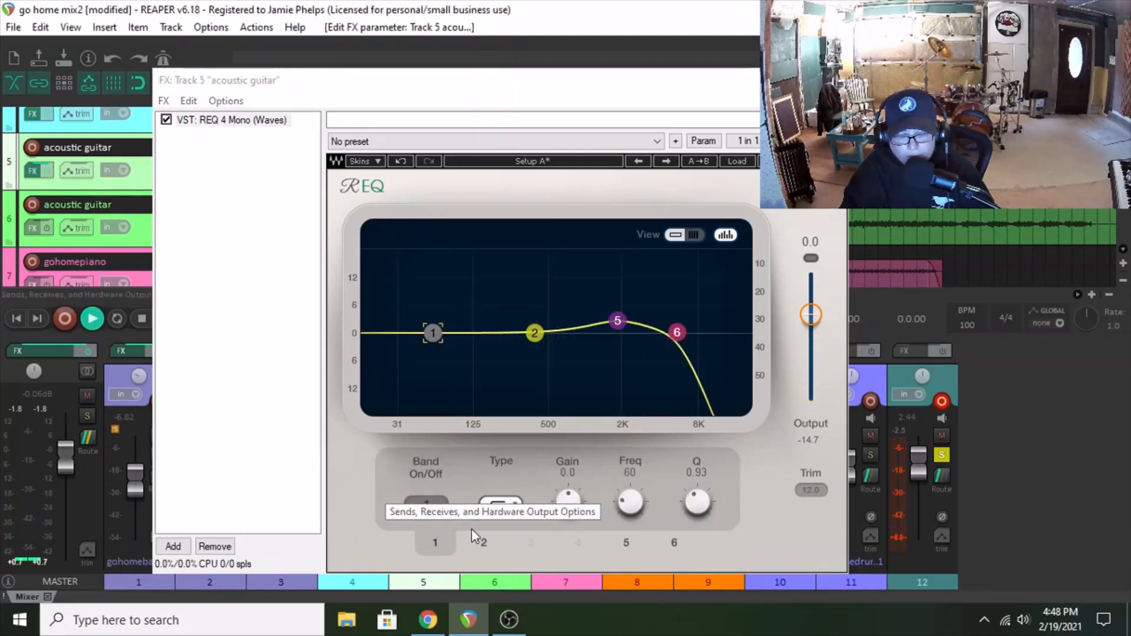
pyautogui.click(422, 327)
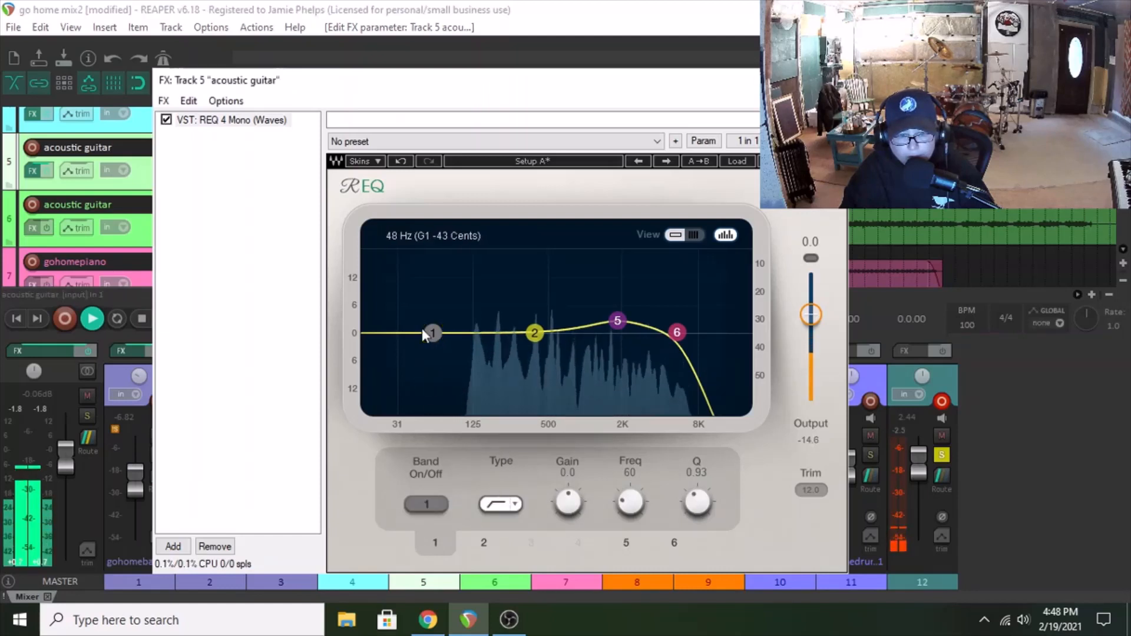
pyautogui.doubleClick(433, 333)
pyautogui.moveTo(433, 333); pyautogui.dragTo(459, 334)
pyautogui.press('space')
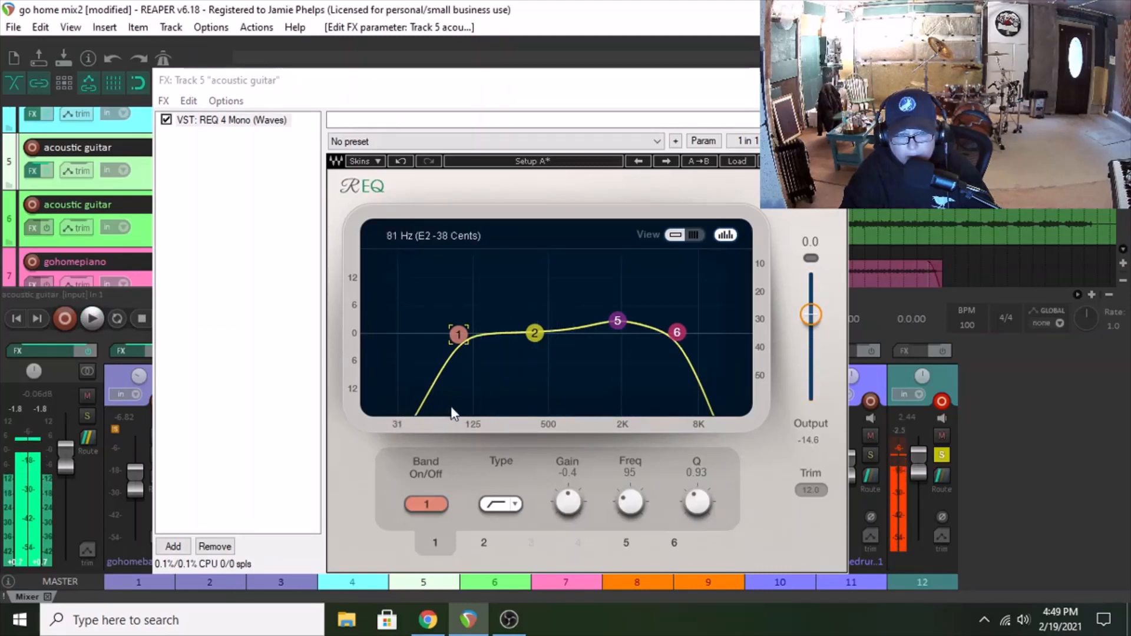
# During playback, raise the track 5 EQ's band 1 high-pass to 101 Hz and cut band 2 by 1.6 dB.
pyautogui.click(88, 320)
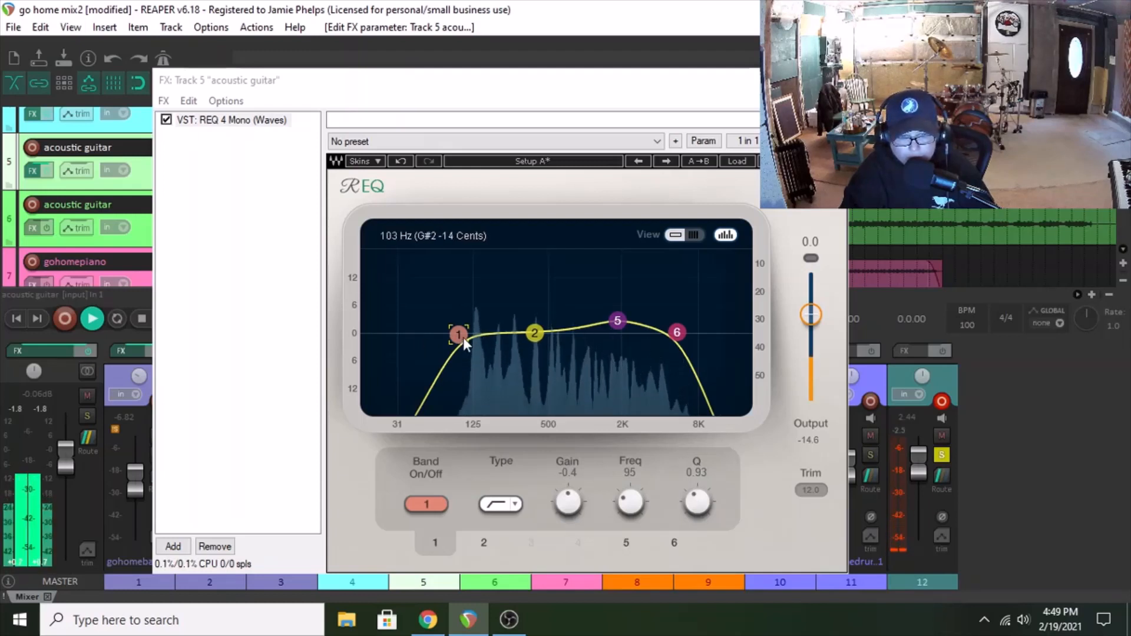
pyautogui.moveTo(463, 338); pyautogui.dragTo(466, 337)
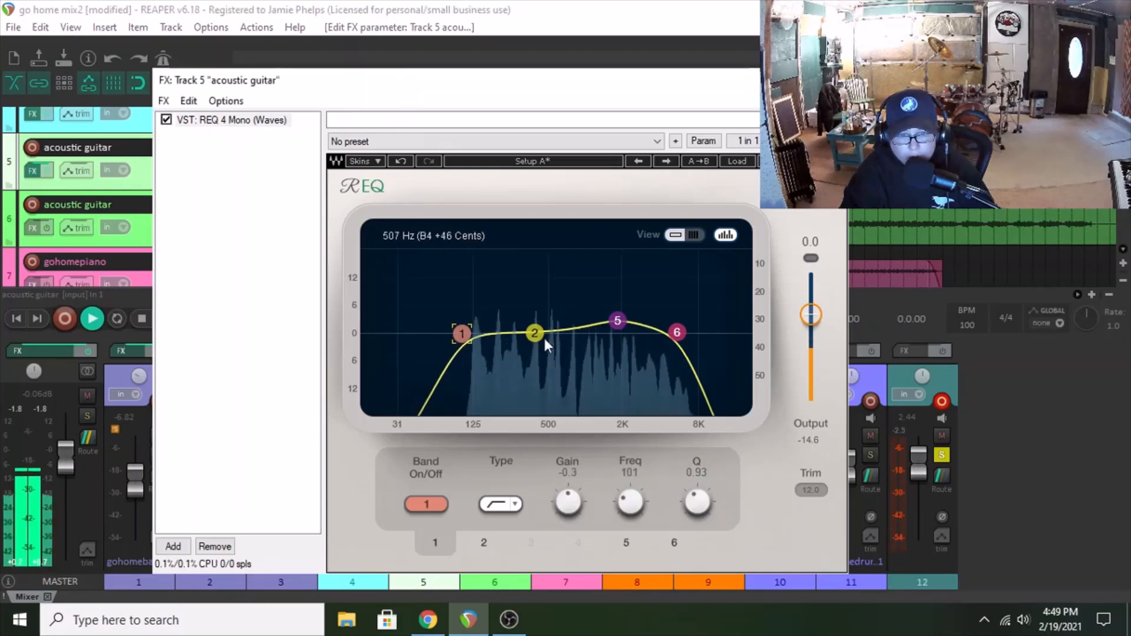
pyautogui.moveTo(540, 335); pyautogui.dragTo(541, 342)
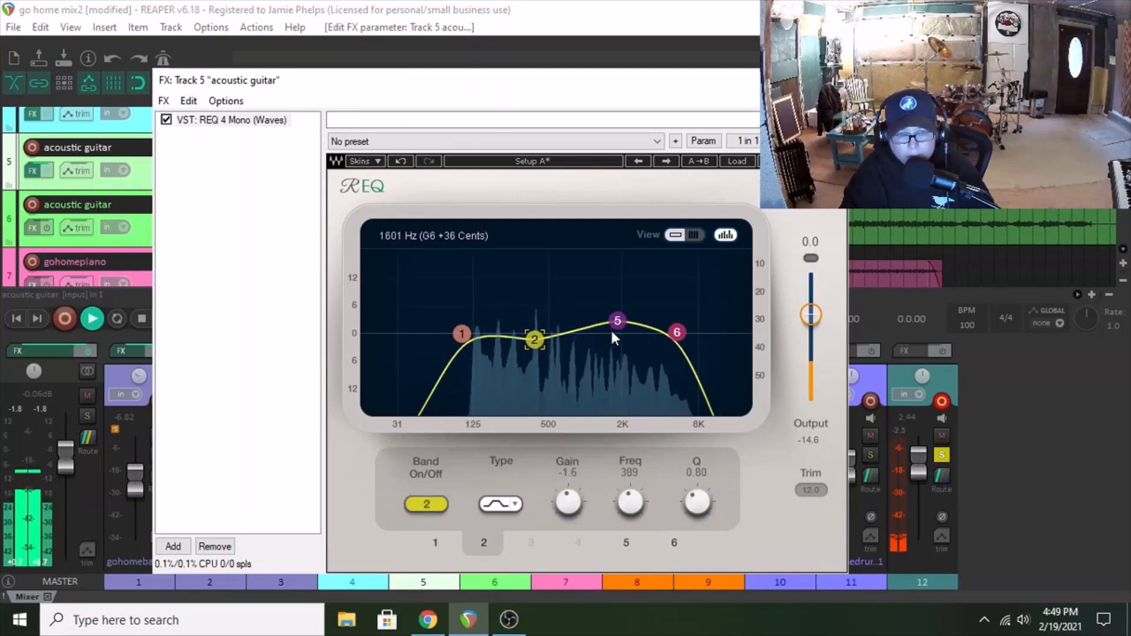
pyautogui.click(141, 318)
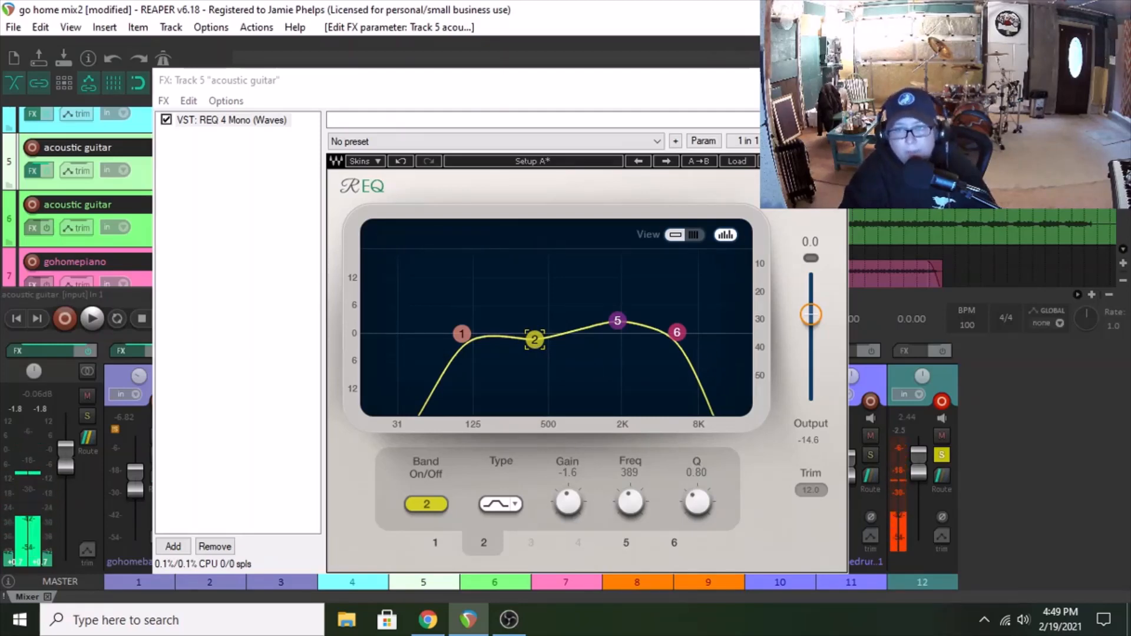
# Close the track 5 FX window, solo only acoustic guitar track 6 of the two guitars, and add REQ 4 Mono (Waves) to it.
pyautogui.click(834, 80)
pyautogui.click(512, 454)
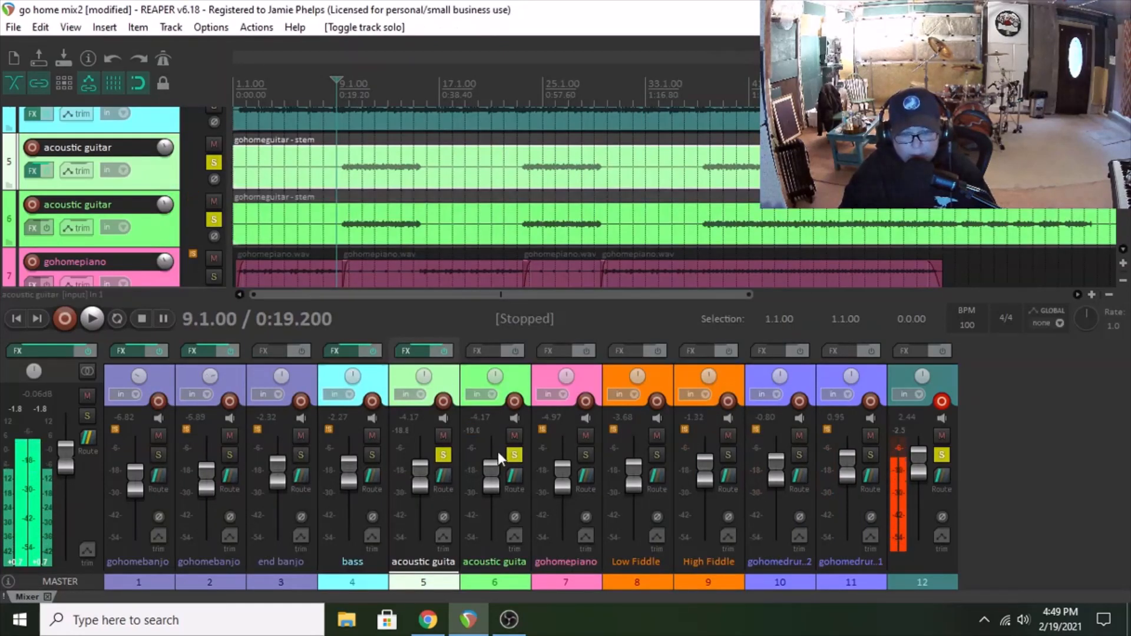
pyautogui.click(445, 455)
pyautogui.click(489, 352)
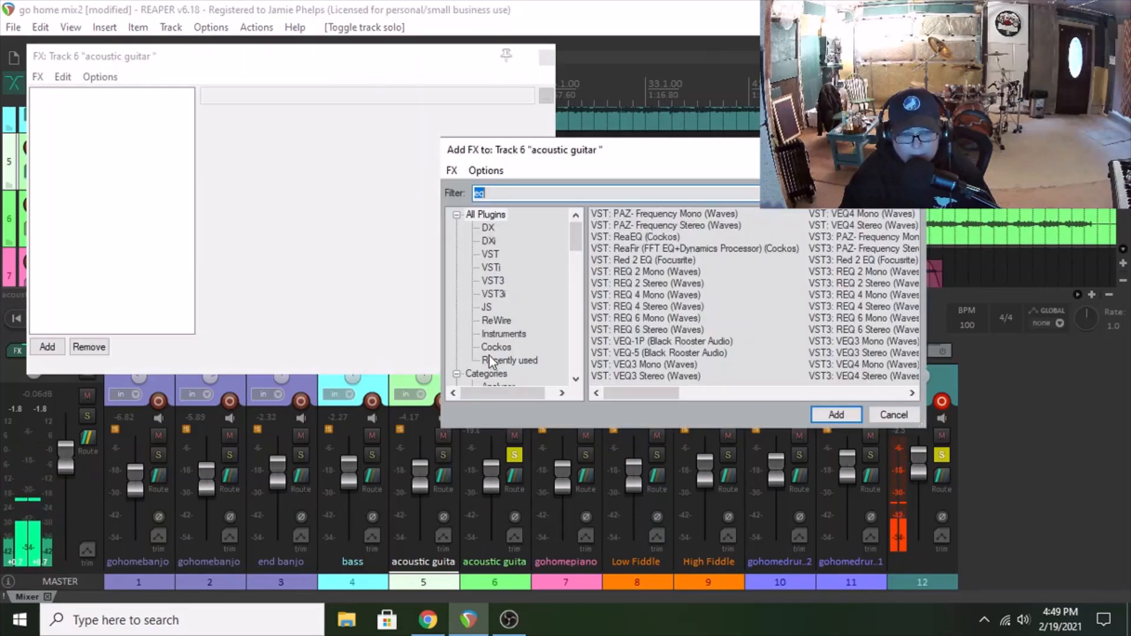
pyautogui.click(635, 305)
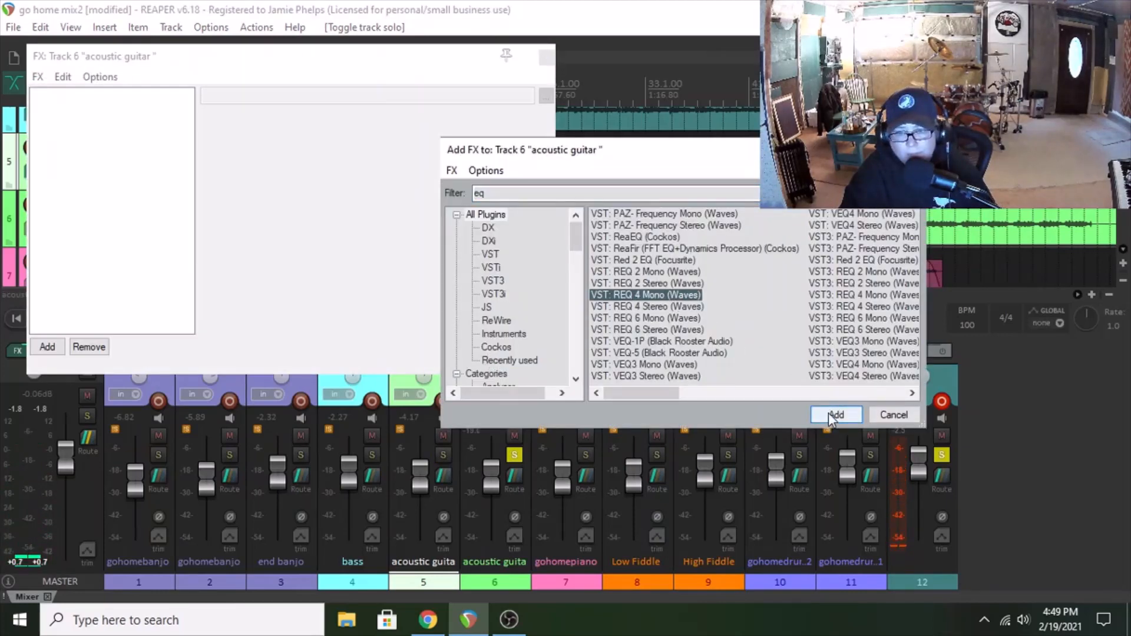
pyautogui.click(832, 414)
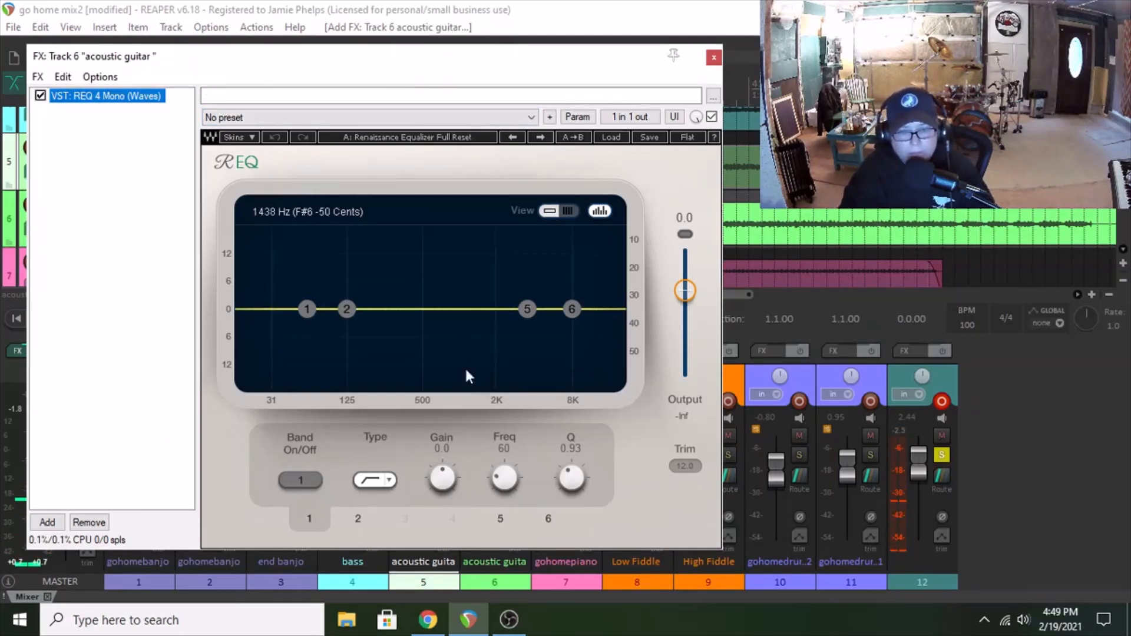
# Set band 6 of the track 6 EQ to a low-pass at about 4859 Hz and boost band 5 slightly near 1.3 kHz.
pyautogui.click(572, 309)
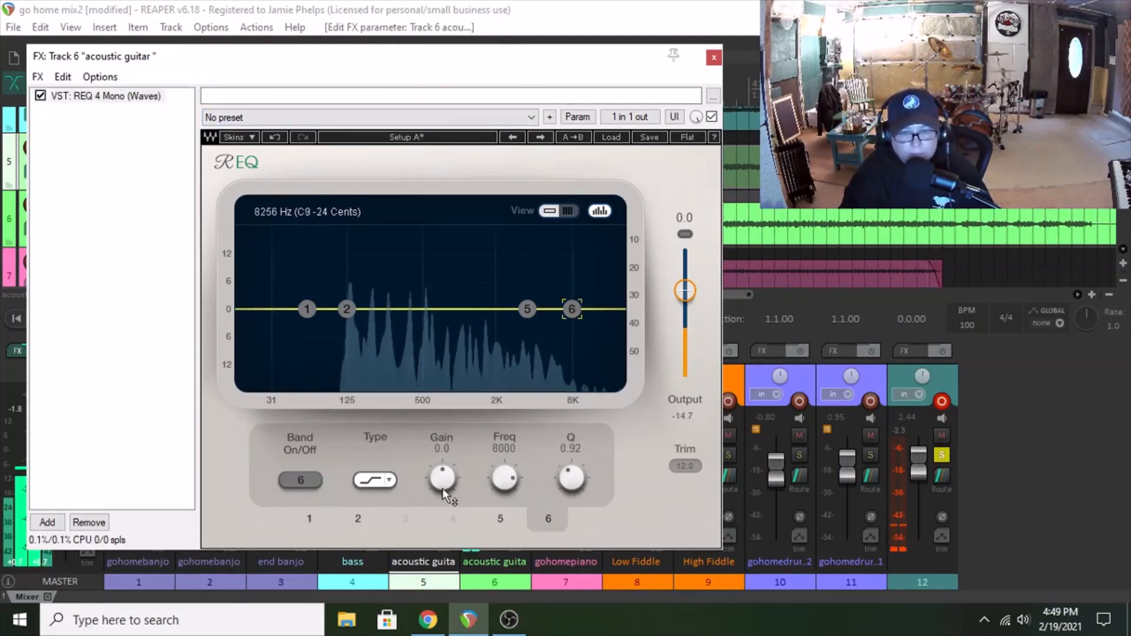
pyautogui.click(375, 480)
pyautogui.click(460, 535)
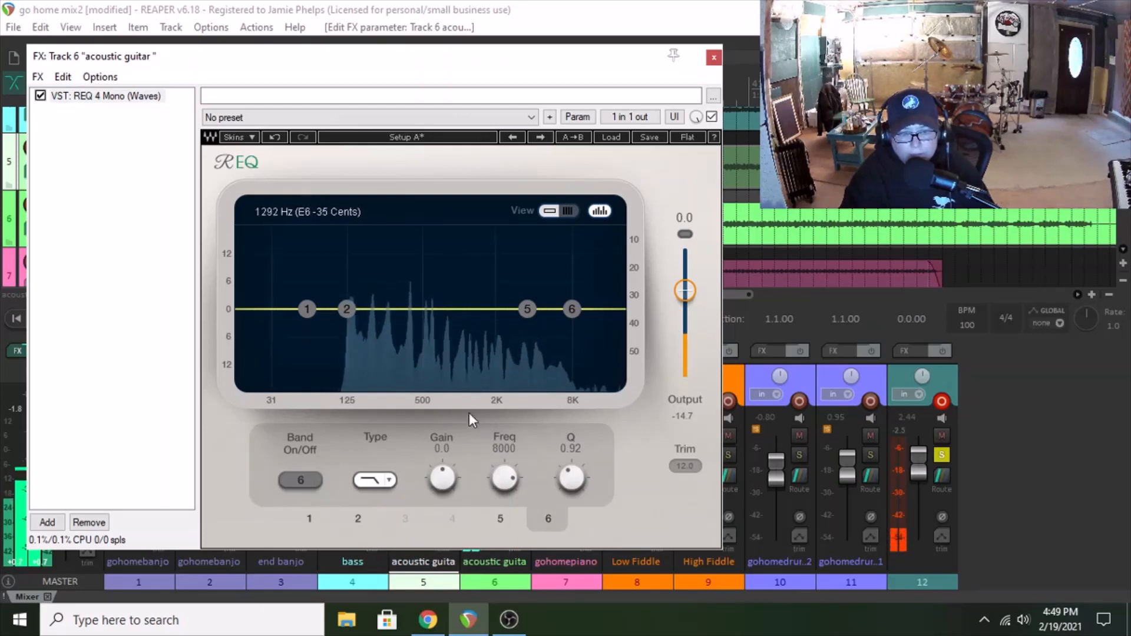
pyautogui.click(575, 308)
pyautogui.moveTo(581, 310); pyautogui.dragTo(476, 300)
pyautogui.moveTo(550, 311); pyautogui.dragTo(546, 310)
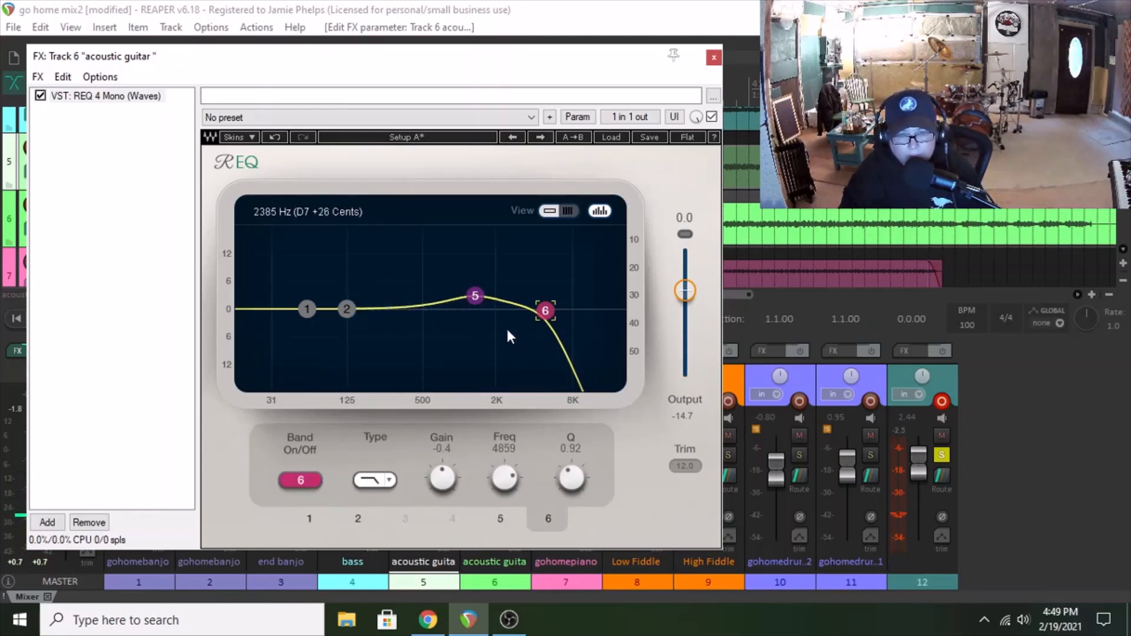
# During playback, set the track 6 low-pass band to Q 1.29 and about 5963 Hz, and close the FX window.
pyautogui.press('space')
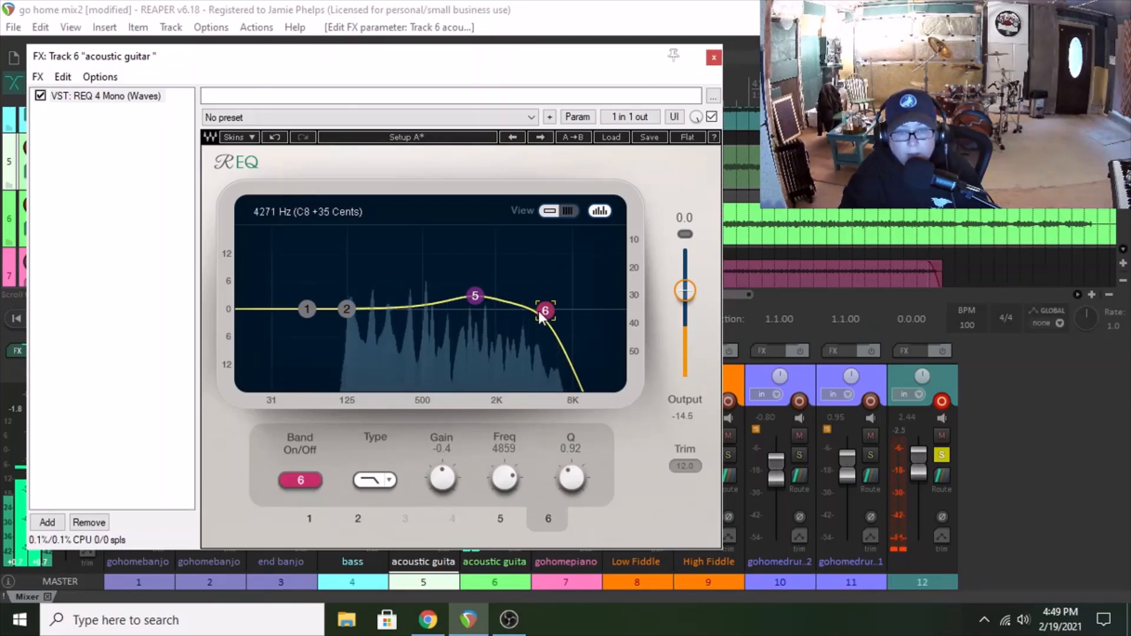
pyautogui.moveTo(545, 310); pyautogui.dragTo(544, 310)
pyautogui.moveTo(574, 476); pyautogui.dragTo(574, 465)
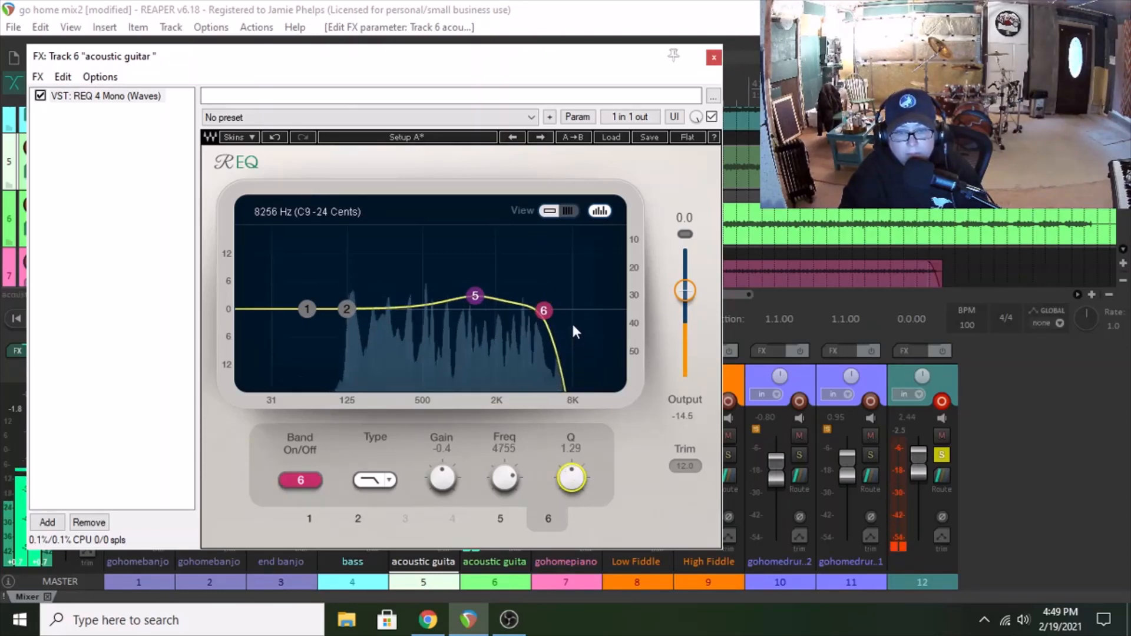
pyautogui.moveTo(544, 312); pyautogui.dragTo(560, 315)
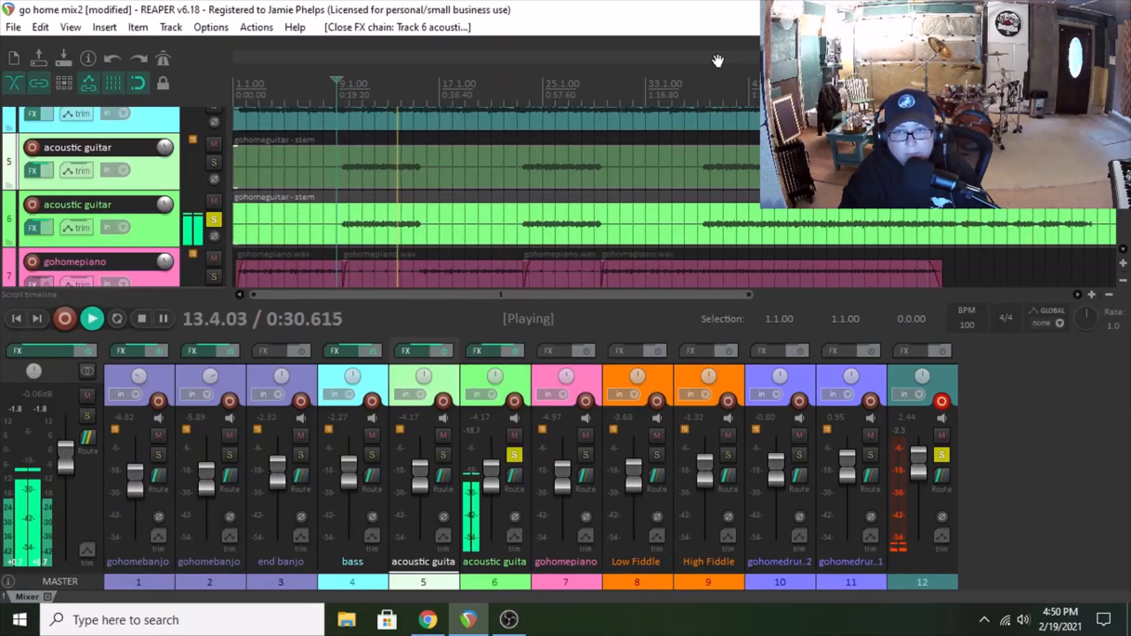
pyautogui.click(715, 59)
pyautogui.press('space')
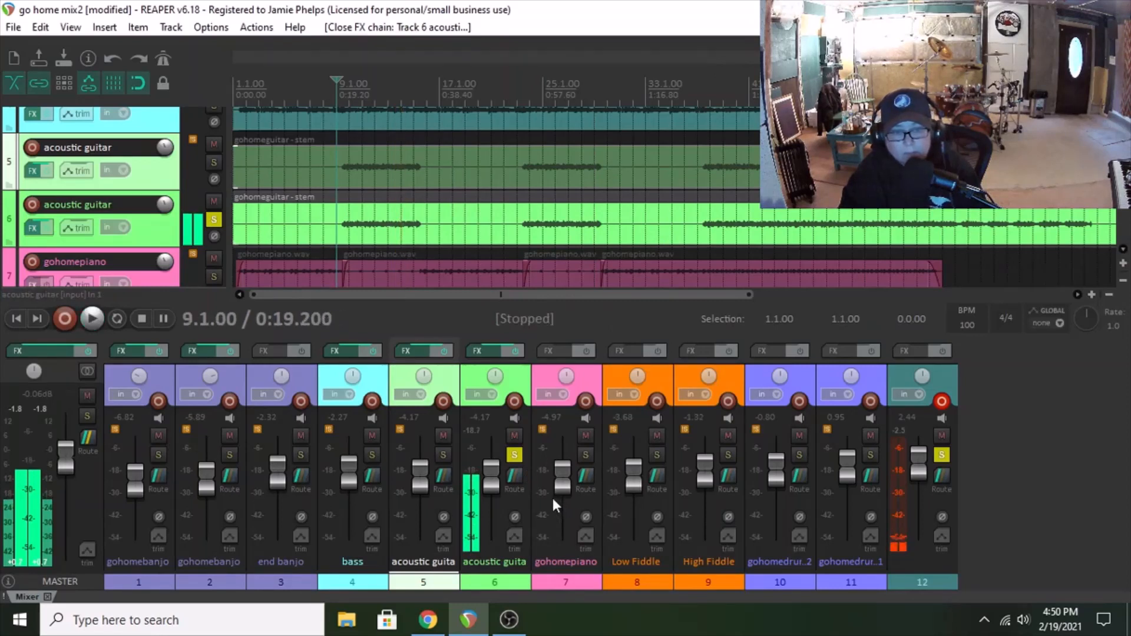
# Solo acoustic guitar track 5 alongside track 6 and listen to both guitars together from 9.1.00.
pyautogui.click(446, 454)
pyautogui.press('space')
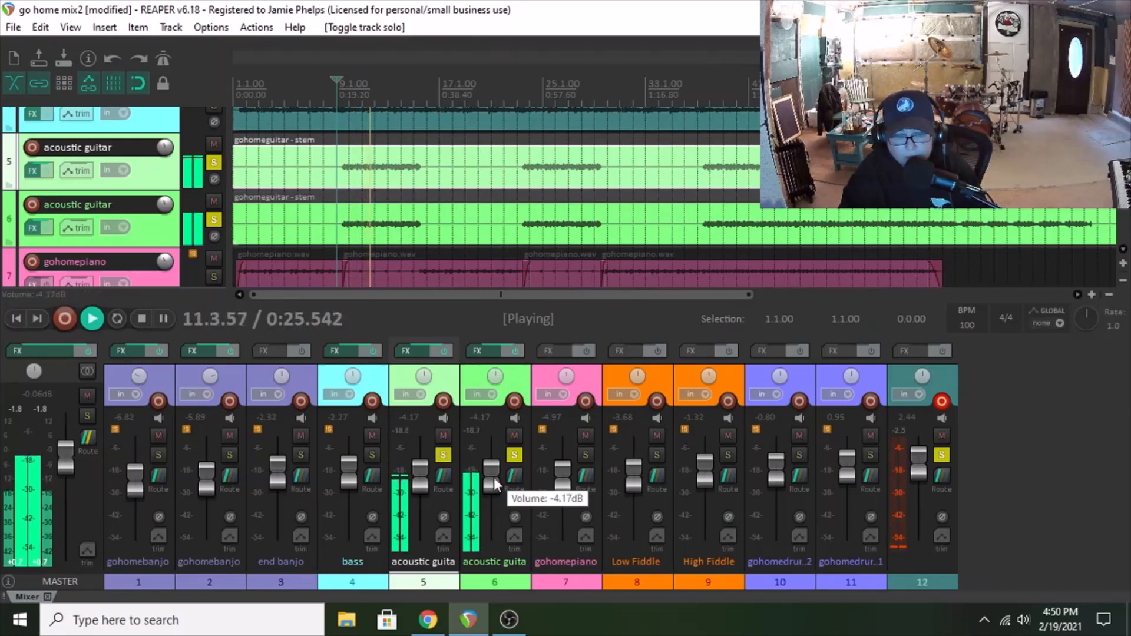
pyautogui.press('space')
# Add the H-Delay Mono (Waves) plug-in after the equalizer on acoustic guitar track 6.
pyautogui.click(487, 350)
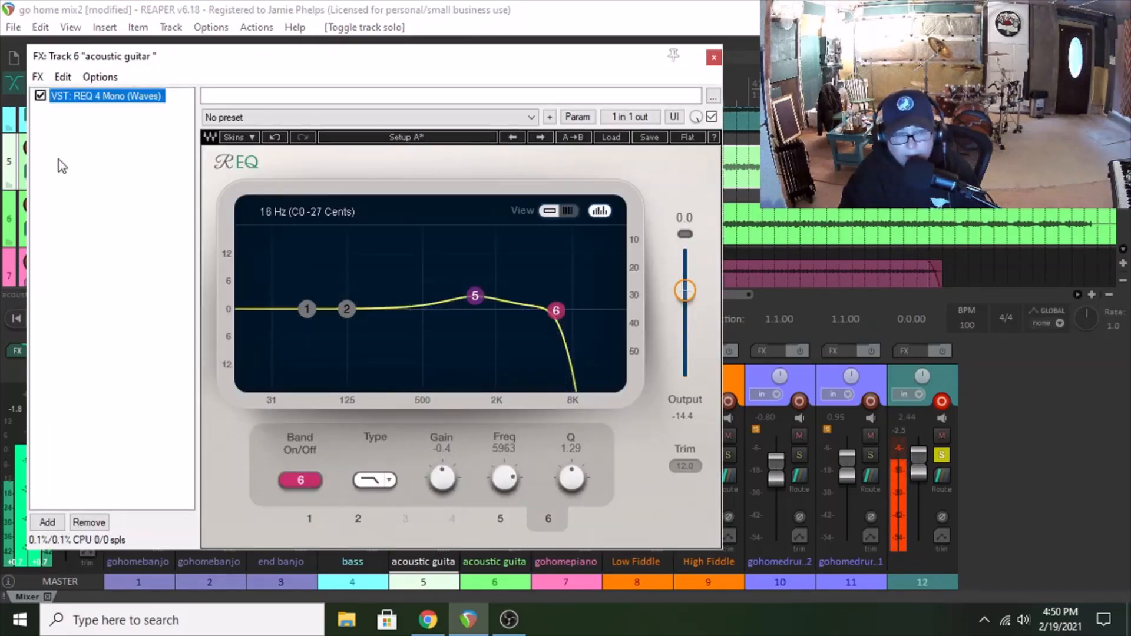
pyautogui.click(47, 522)
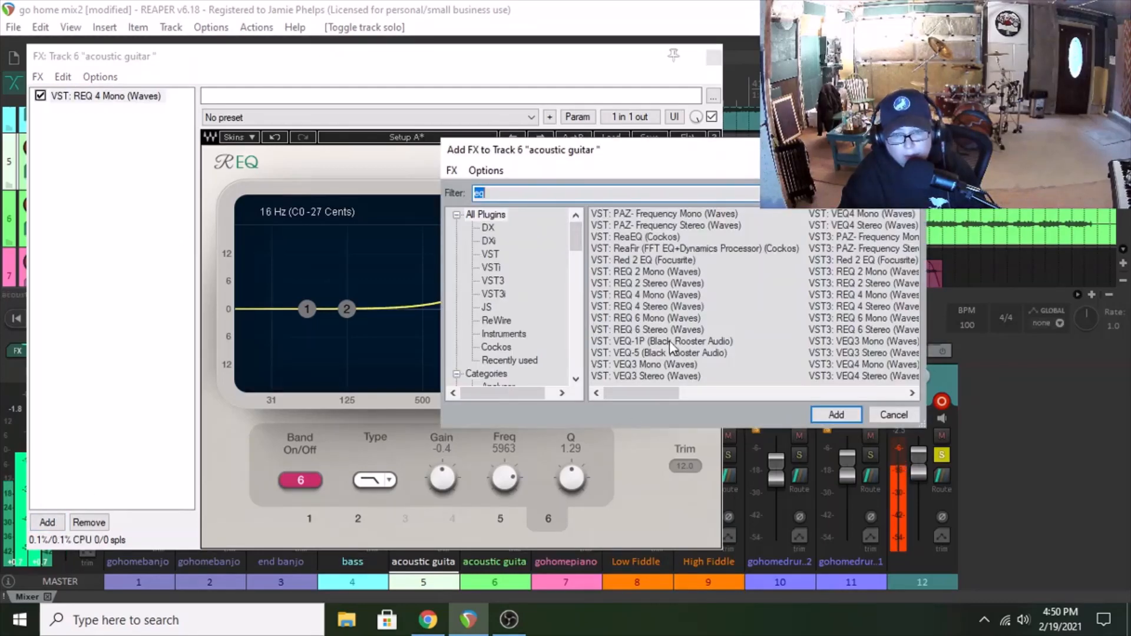
pyautogui.write('h')
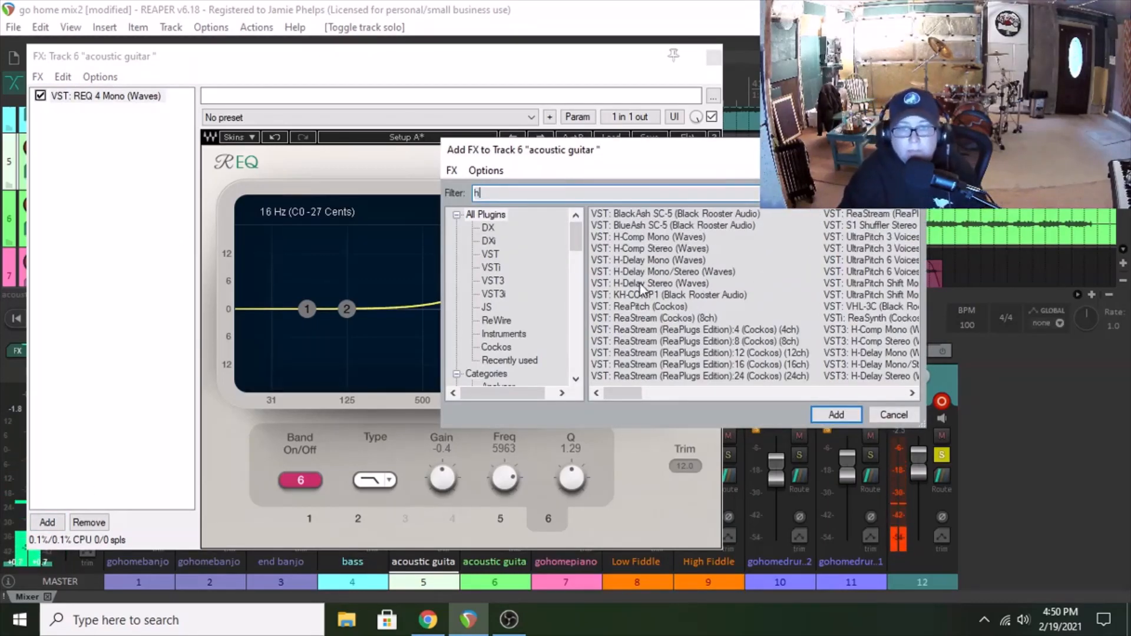
pyautogui.click(643, 261)
pyautogui.click(841, 413)
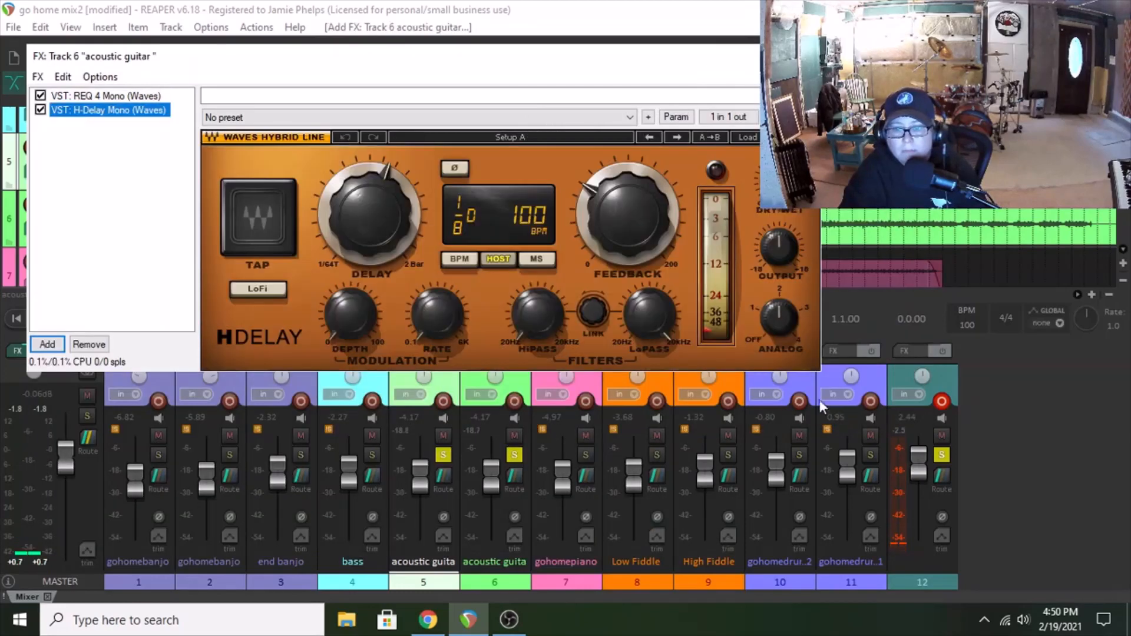
# Turn the H-Delay feedback down to 0, set the delay time to 1/64T, and close the track 6 FX window.
pyautogui.click(537, 318)
pyautogui.moveTo(627, 215); pyautogui.dragTo(627, 253)
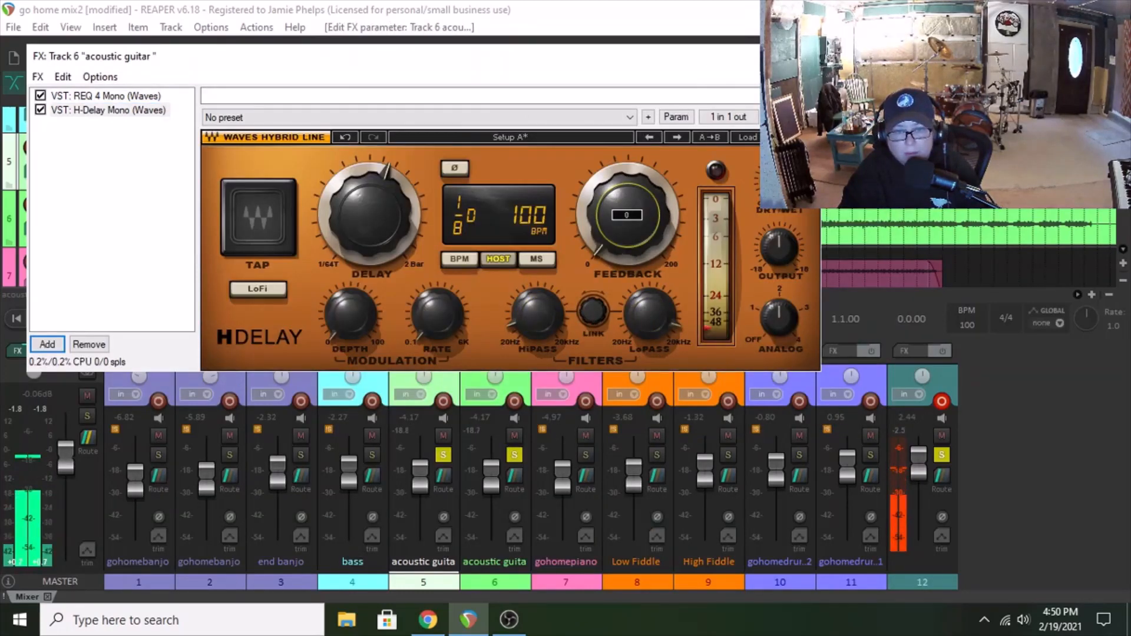
pyautogui.moveTo(354, 190); pyautogui.dragTo(354, 236)
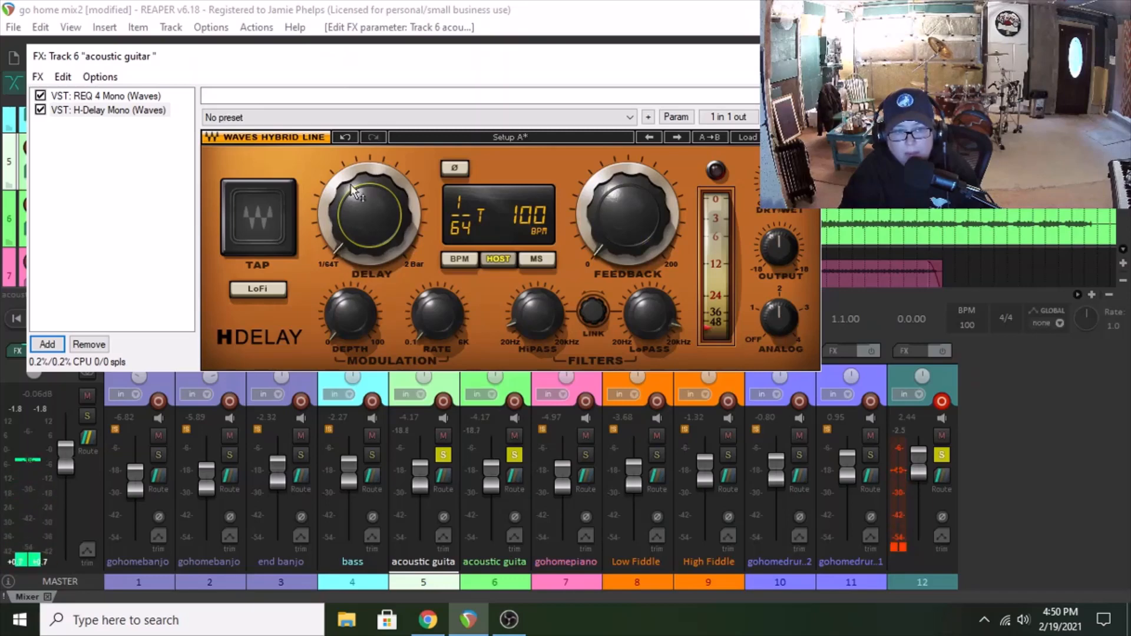
pyautogui.moveTo(621, 235); pyautogui.dragTo(621, 233)
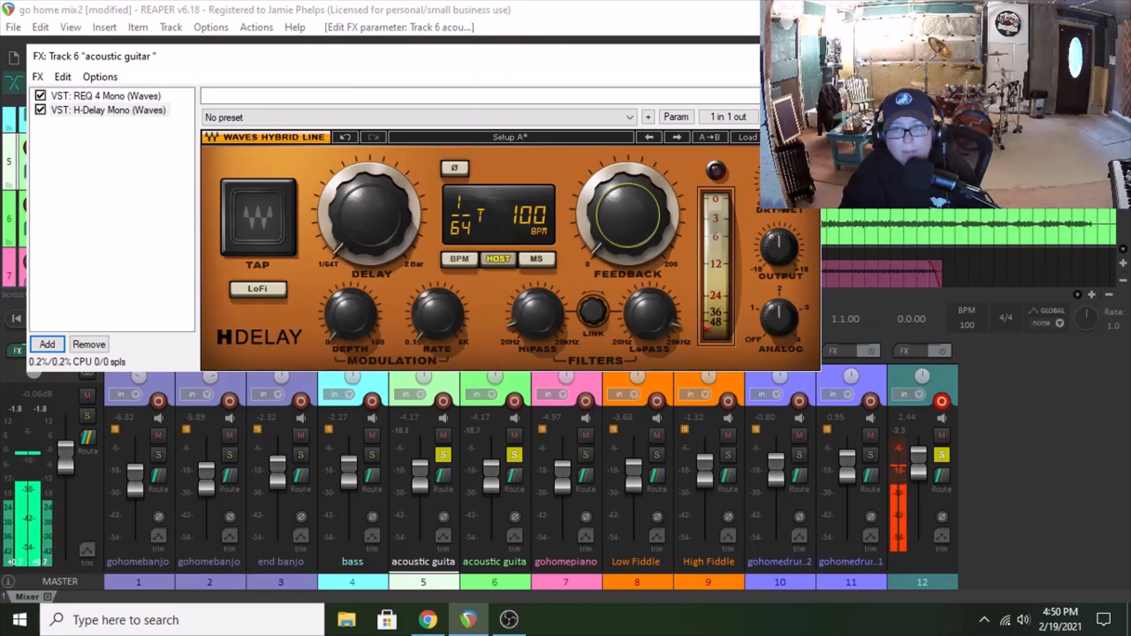
pyautogui.click(808, 56)
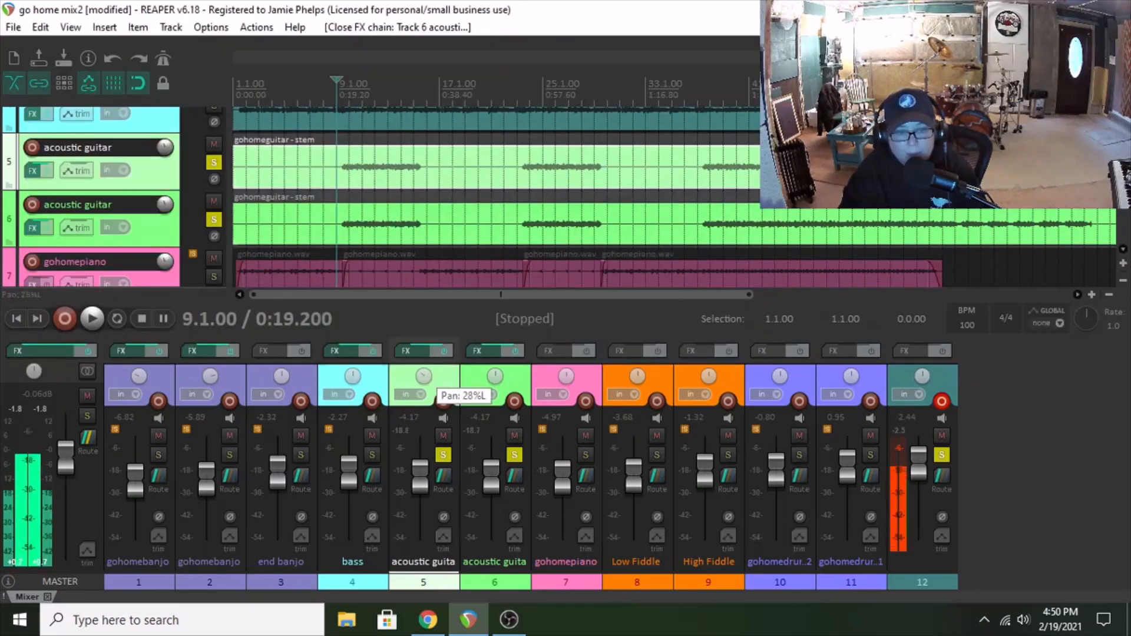
# Pan guitar track 5 hard left and track 6 hard right, and raise their volumes to -2.85 dB and -1.98 dB during playback.
pyautogui.moveTo(424, 377); pyautogui.dragTo(495, 383)
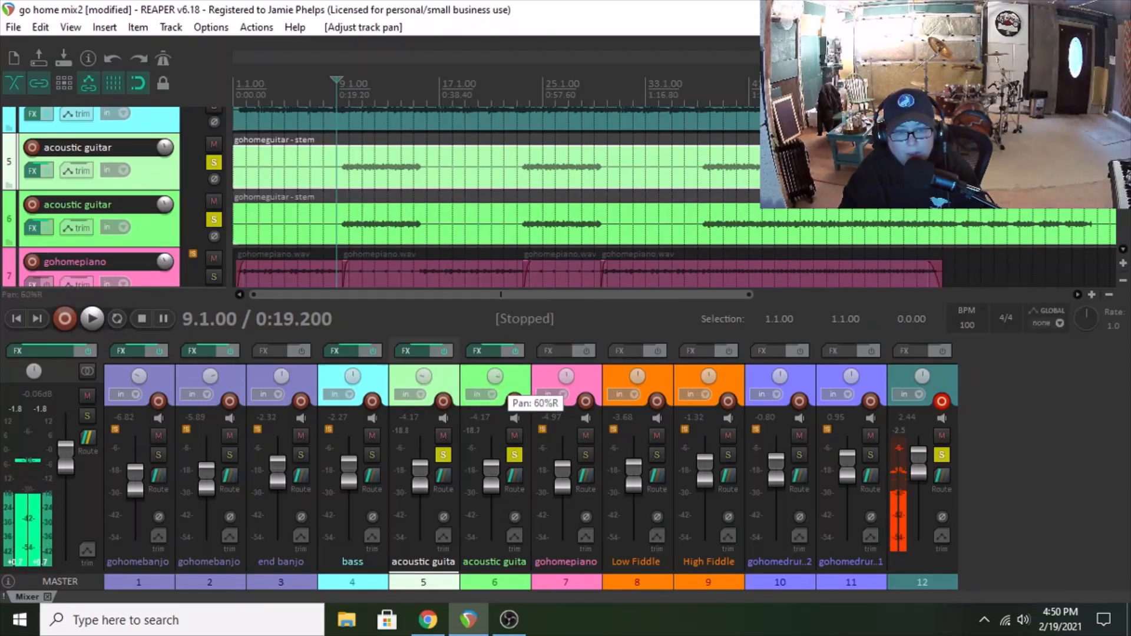
pyautogui.press('space')
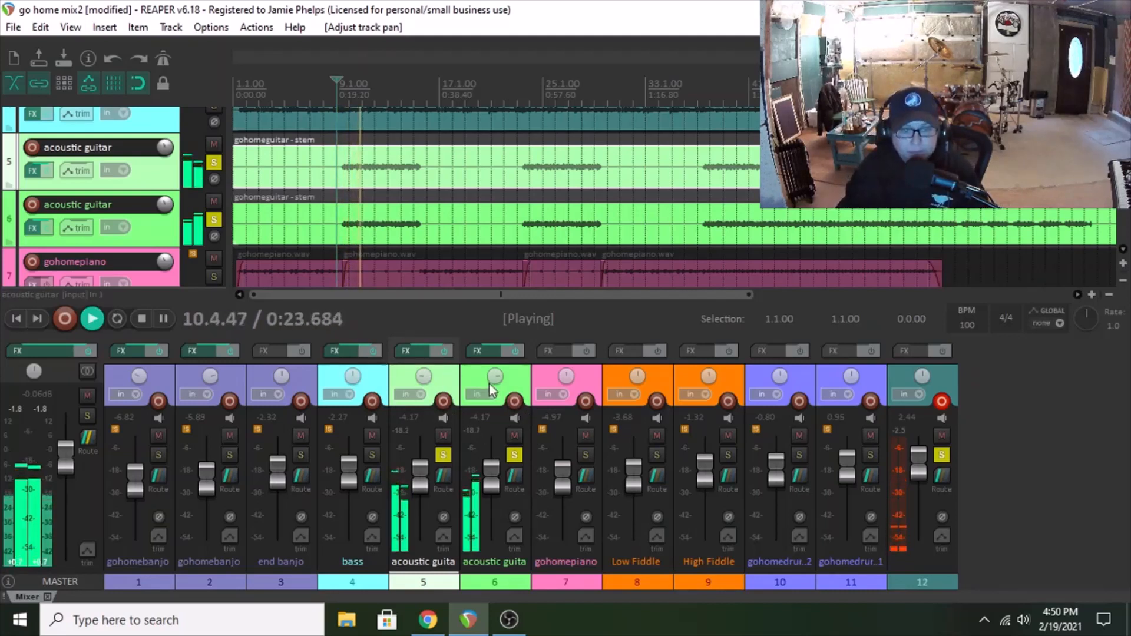
pyautogui.moveTo(494, 378); pyautogui.dragTo(493, 362)
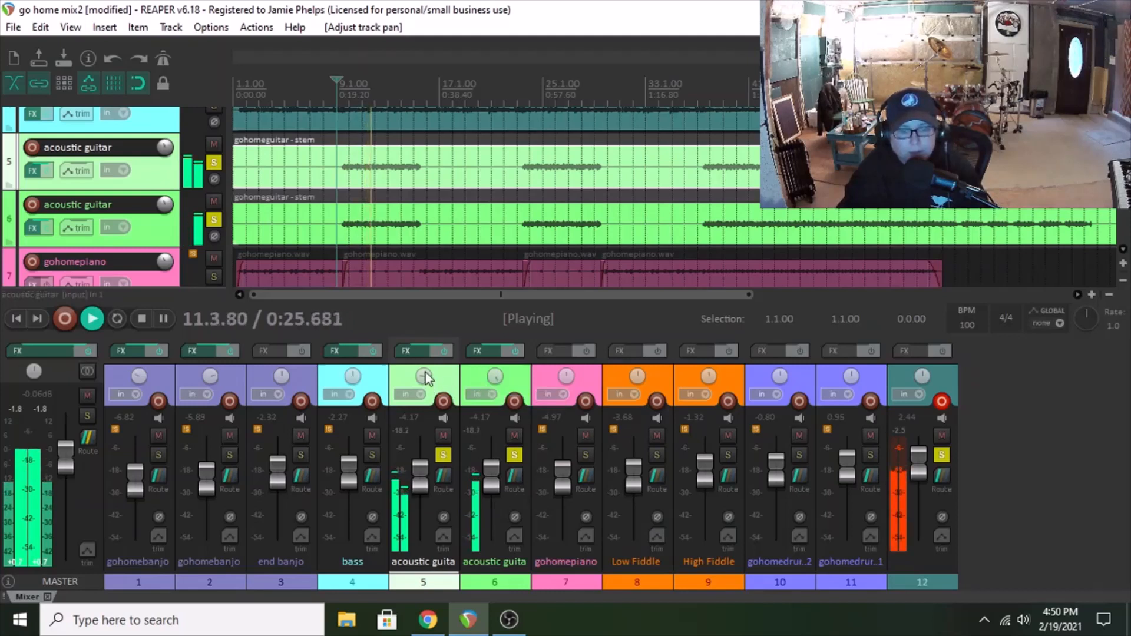
pyautogui.moveTo(424, 376); pyautogui.dragTo(424, 394)
pyautogui.moveTo(482, 474); pyautogui.dragTo(415, 472)
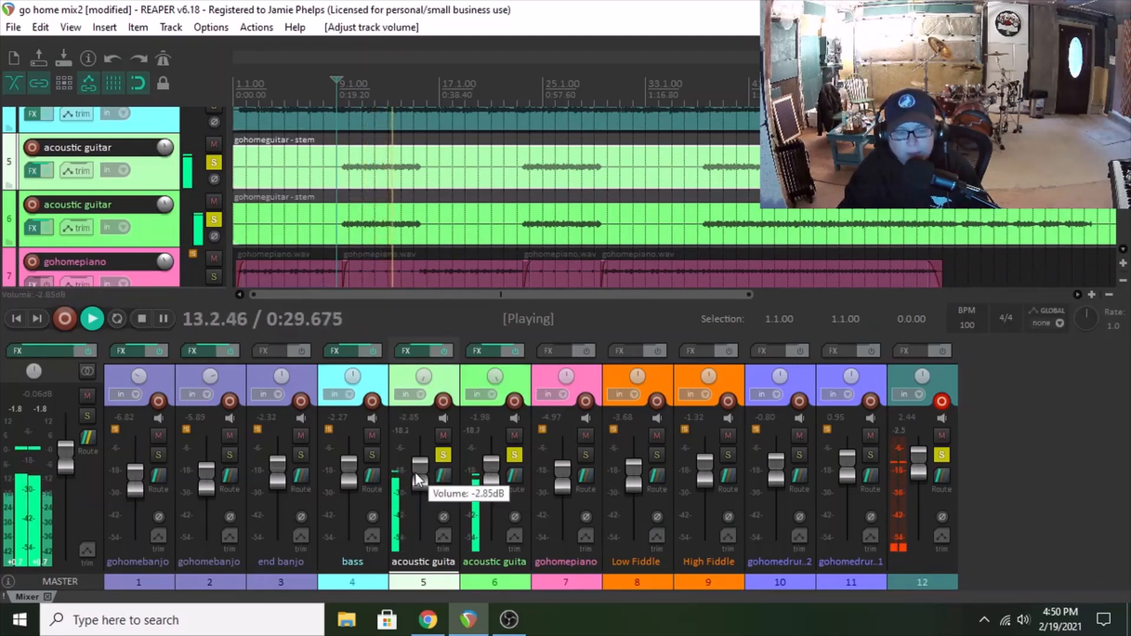
pyautogui.press('space')
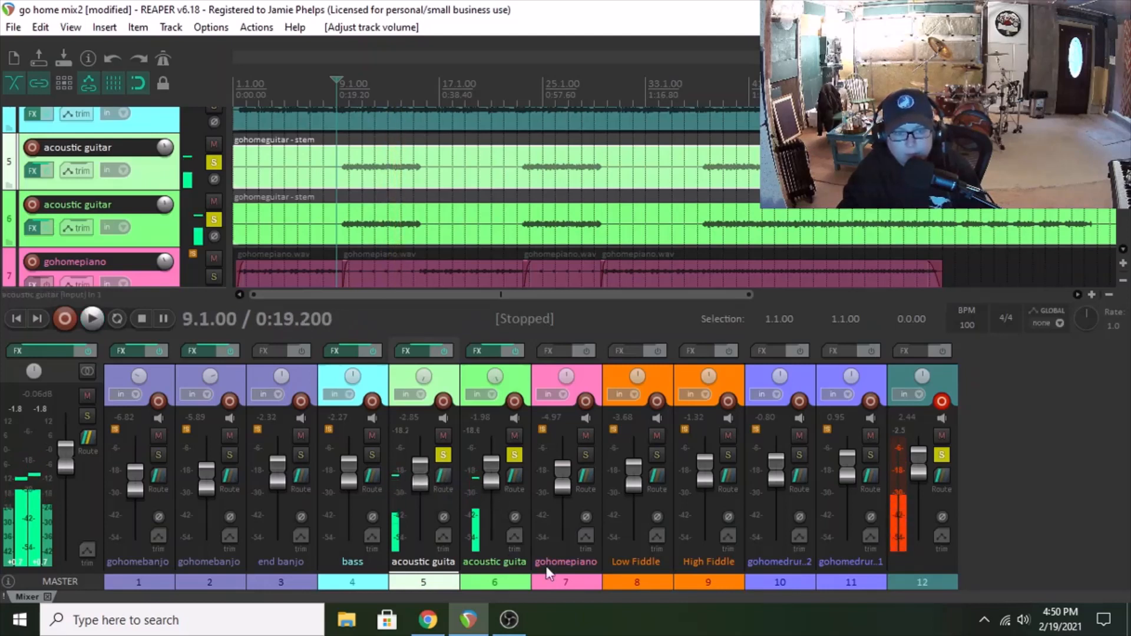
# Solo both gohomebanjo tracks and the bass alongside the two acoustic guitars and listen to them together from 9.1.00.
pyautogui.click(160, 457)
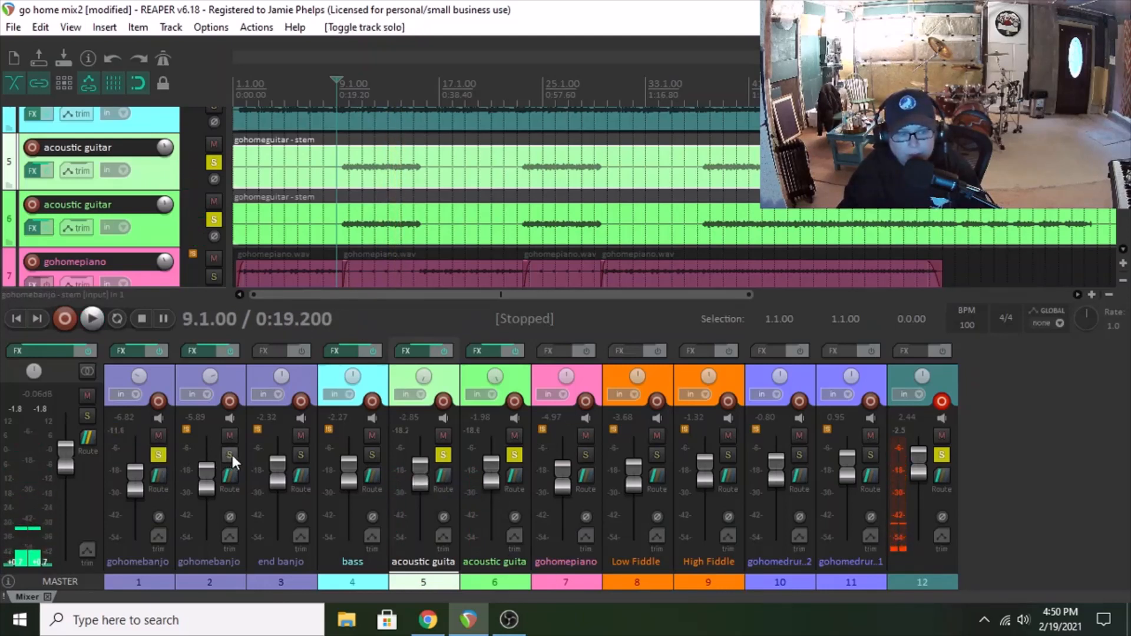
pyautogui.click(230, 455)
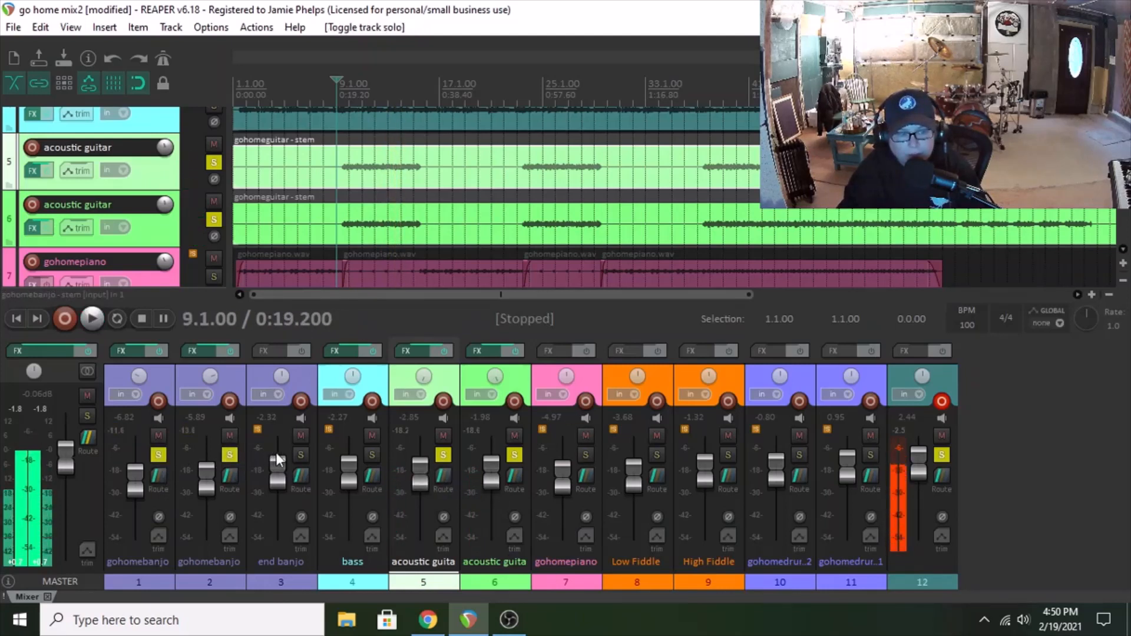
pyautogui.click(372, 455)
pyautogui.press('space')
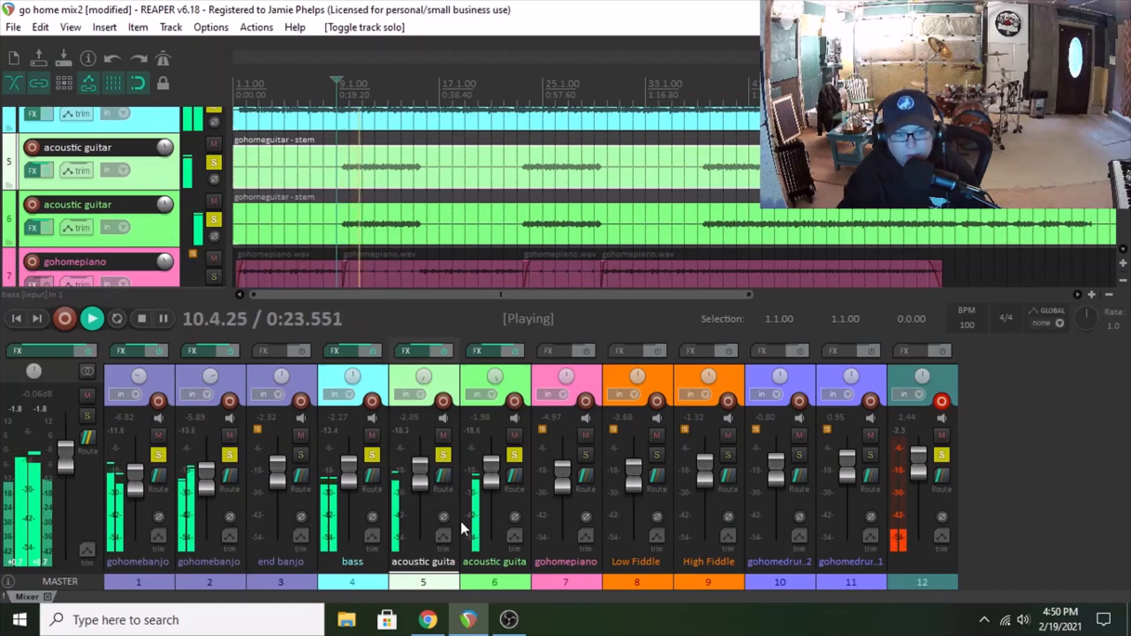
pyautogui.moveTo(429, 501)
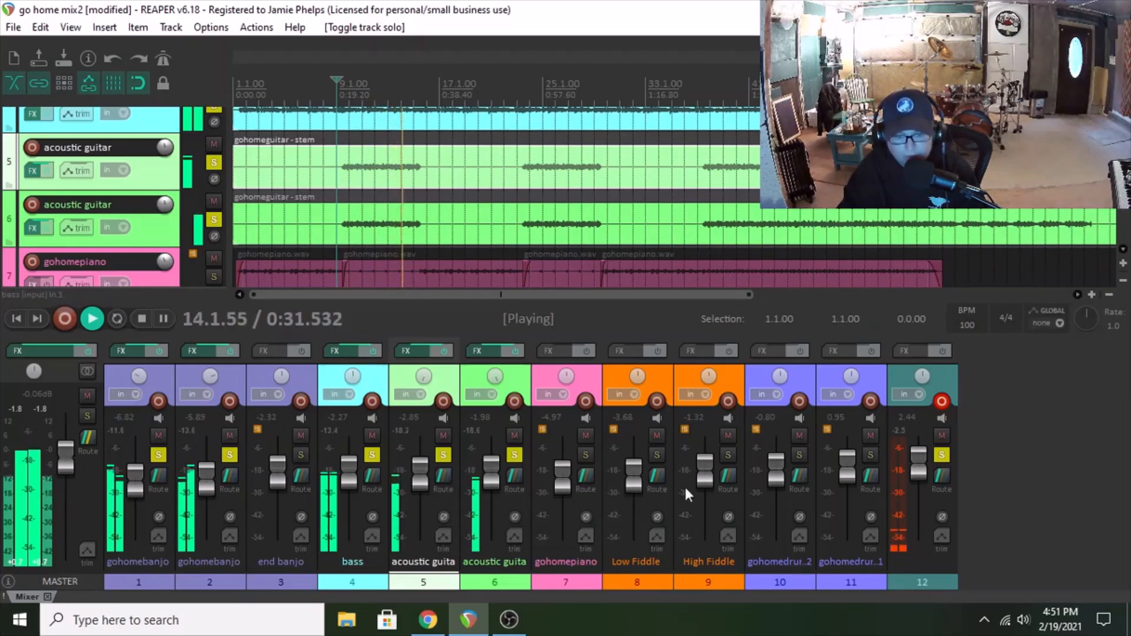
pyautogui.scroll(3, 498, 197)
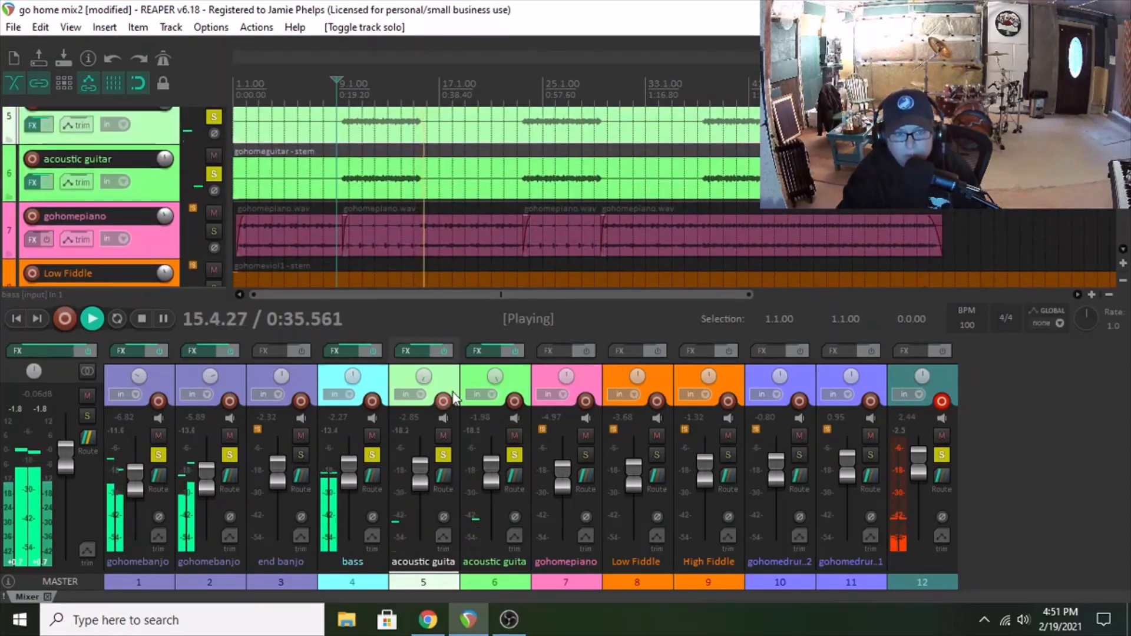
pyautogui.press('space')
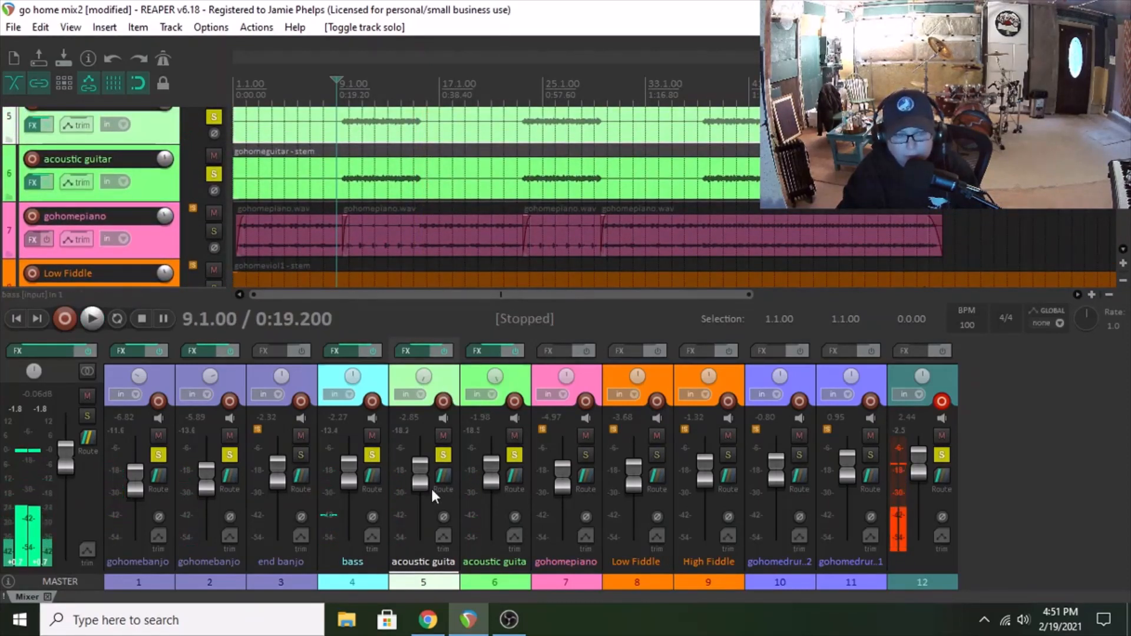
# Clear the solos on the banjo, bass and acoustic guitar tracks and solo the gohomepiano track instead.
pyautogui.click(231, 455)
pyautogui.click(371, 456)
pyautogui.click(444, 455)
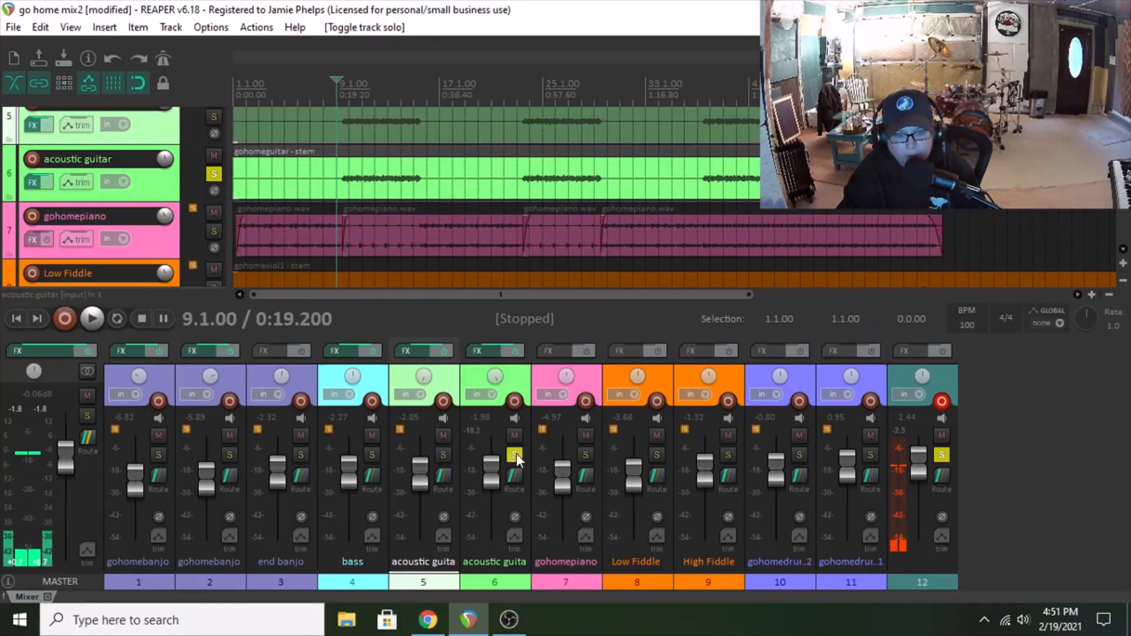
pyautogui.click(515, 455)
pyautogui.click(214, 232)
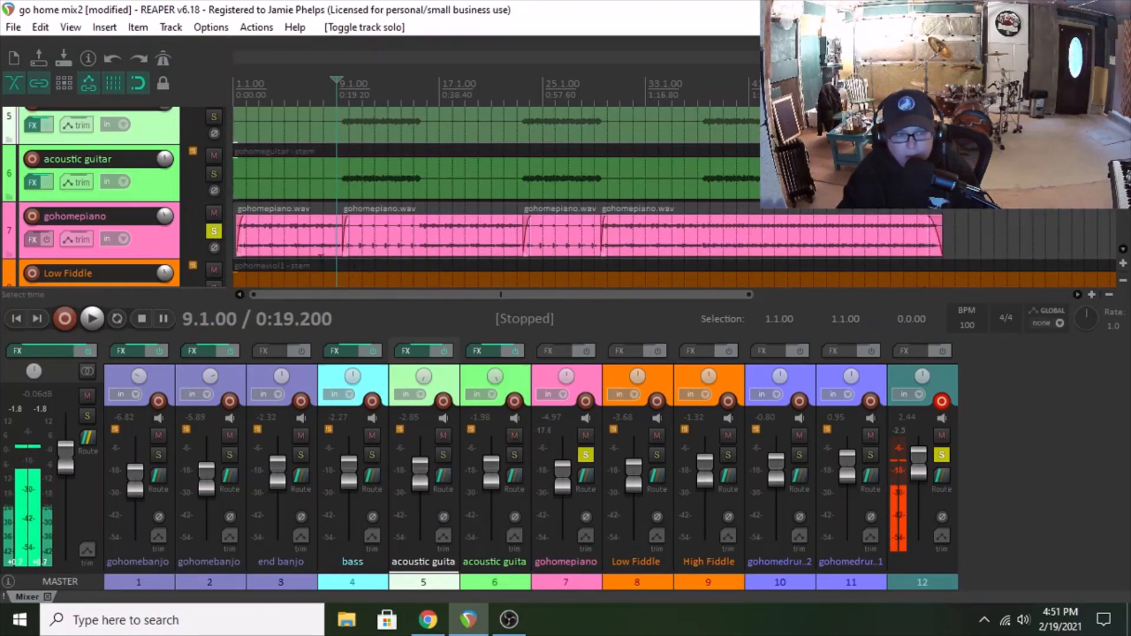
# Listen to the soloed piano track, moving playback ahead to 15.1.00 partway through.
pyautogui.click(323, 253)
pyautogui.press('space')
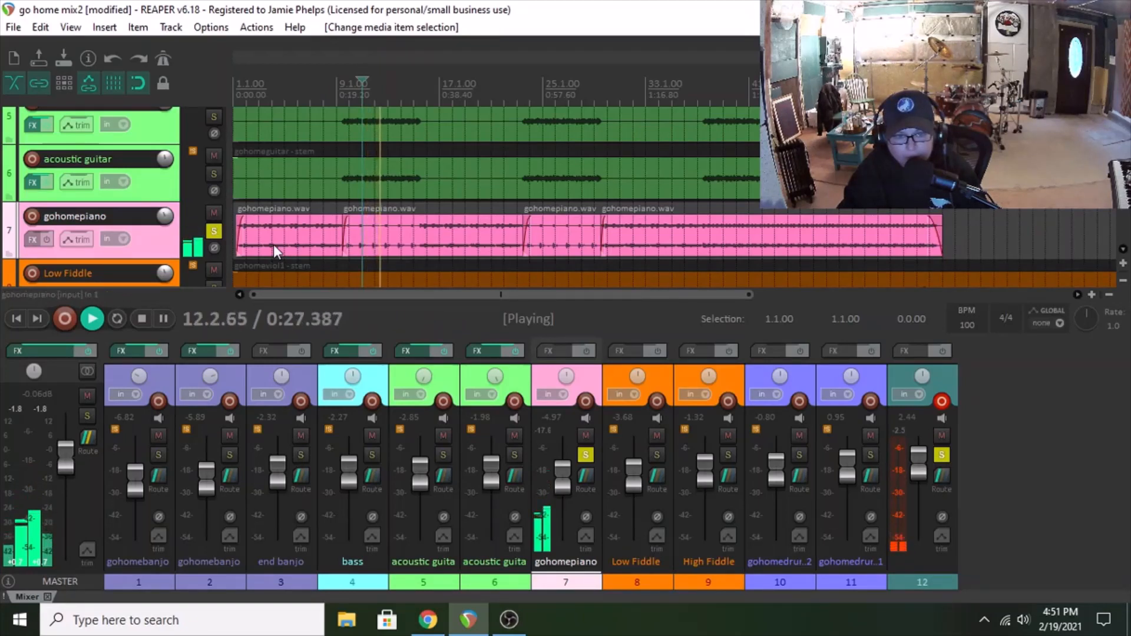
pyautogui.click(414, 252)
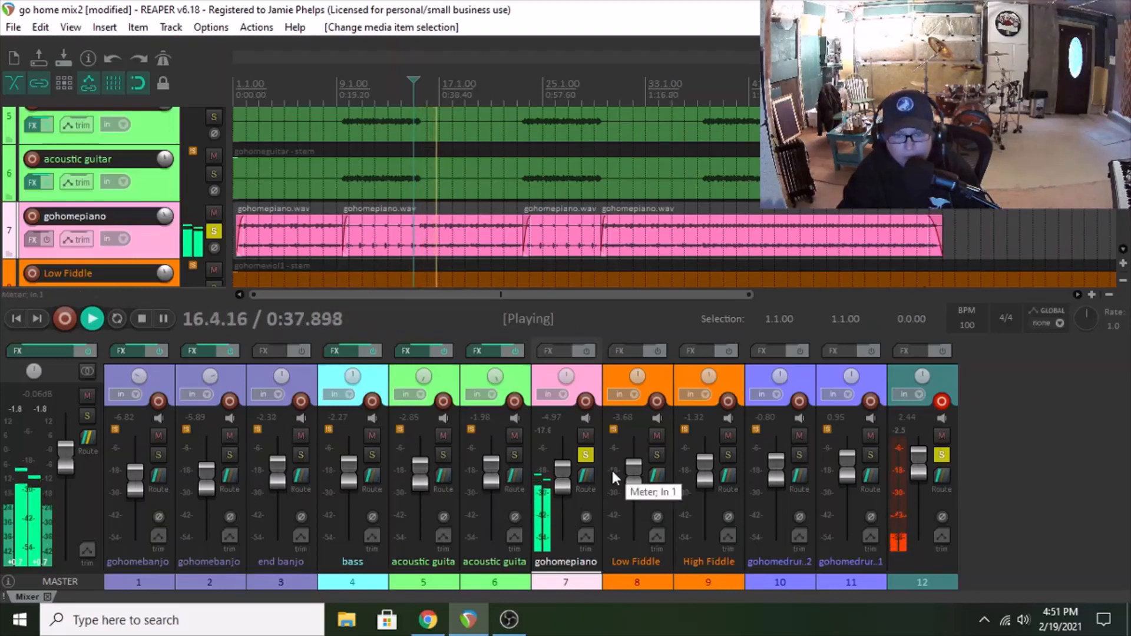
pyautogui.press('space')
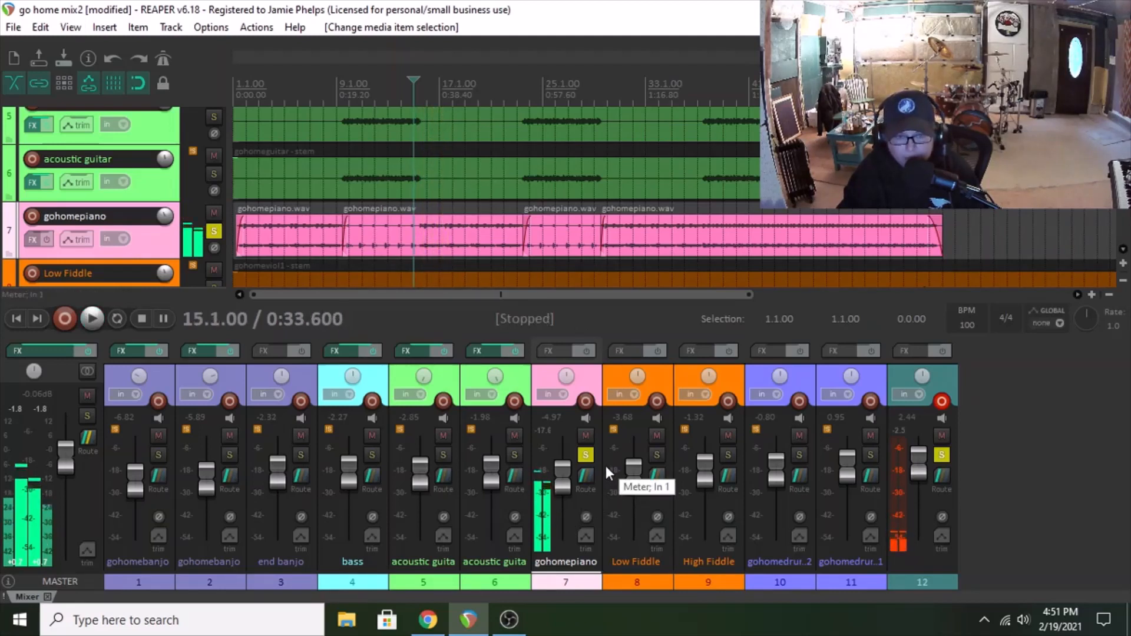
# Unsolo the piano and track 12, and mute the Low Fiddle, High Fiddle and both drum tracks.
pyautogui.click(585, 455)
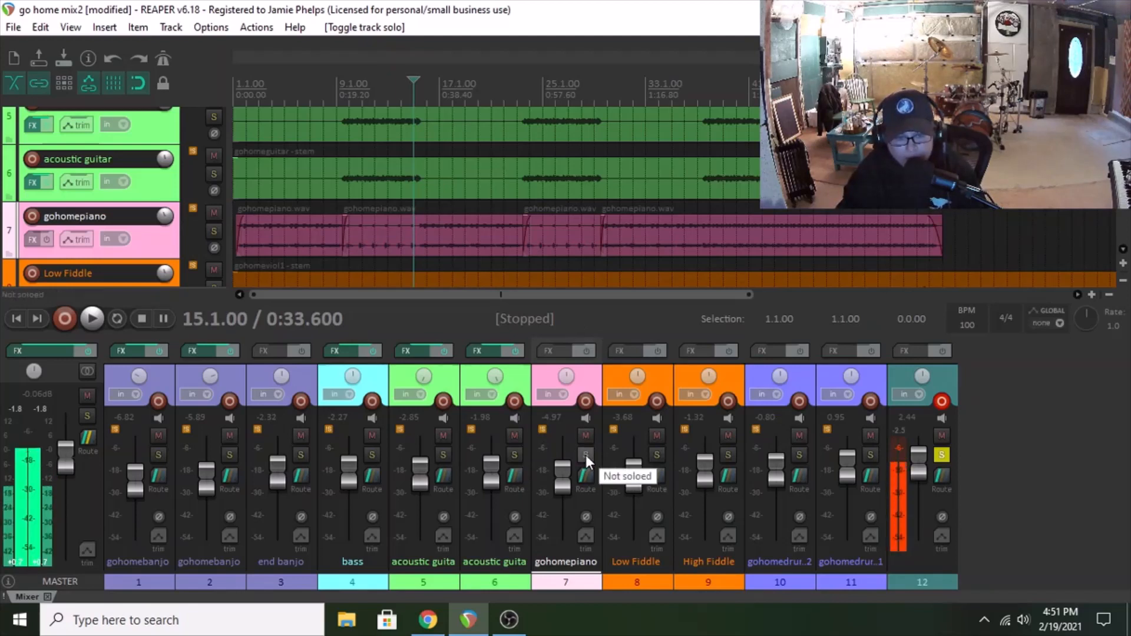
pyautogui.click(658, 436)
pyautogui.click(730, 435)
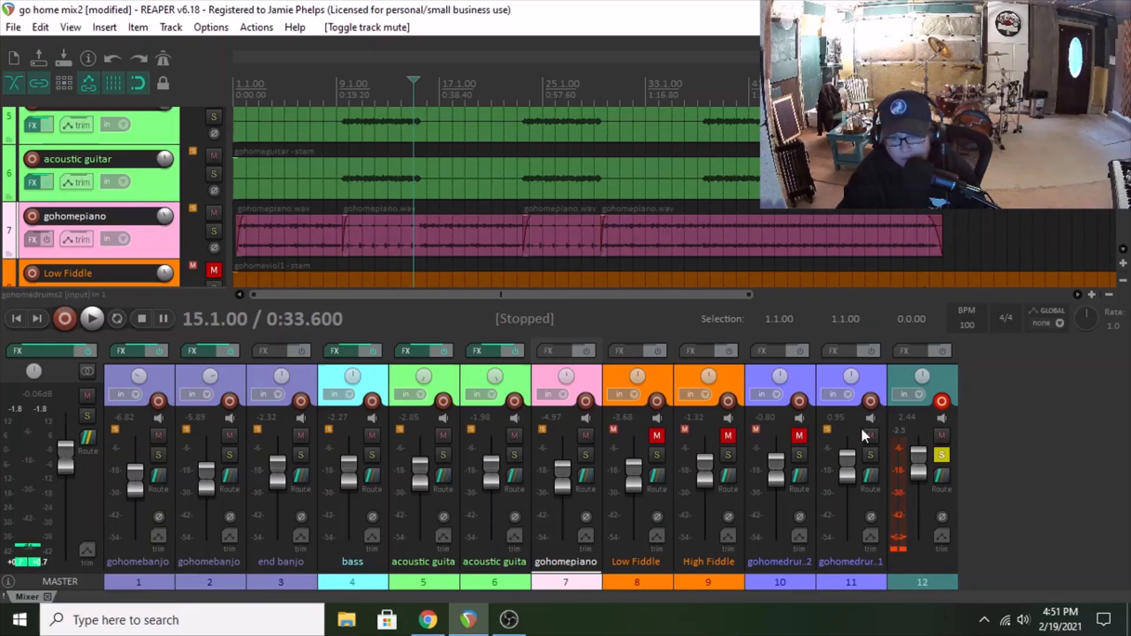
pyautogui.click(942, 456)
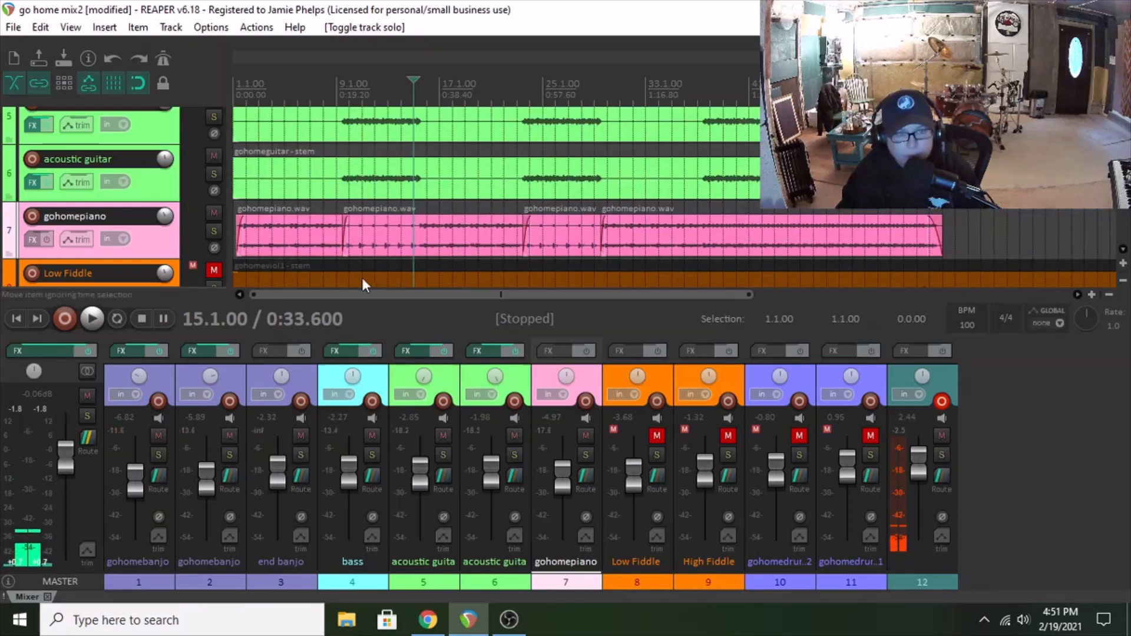
# Play the unmuted tracks from 7.1.00 and raise the gohomepiano volume to -3.63 dB.
pyautogui.click(313, 263)
pyautogui.press('space')
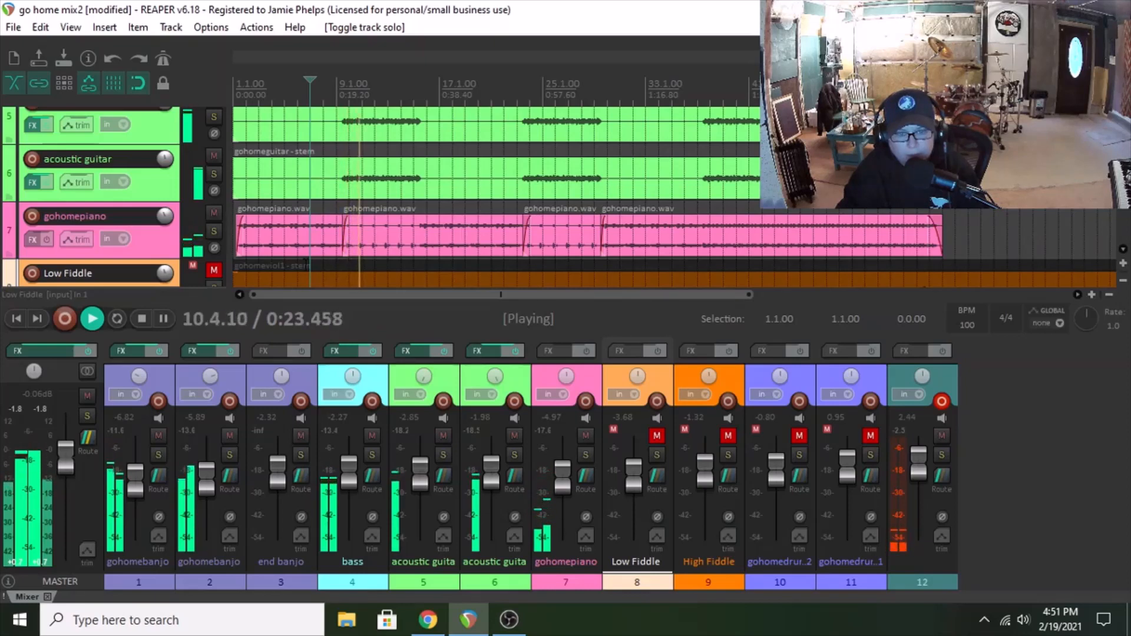
pyautogui.scroll(3, 566, 483)
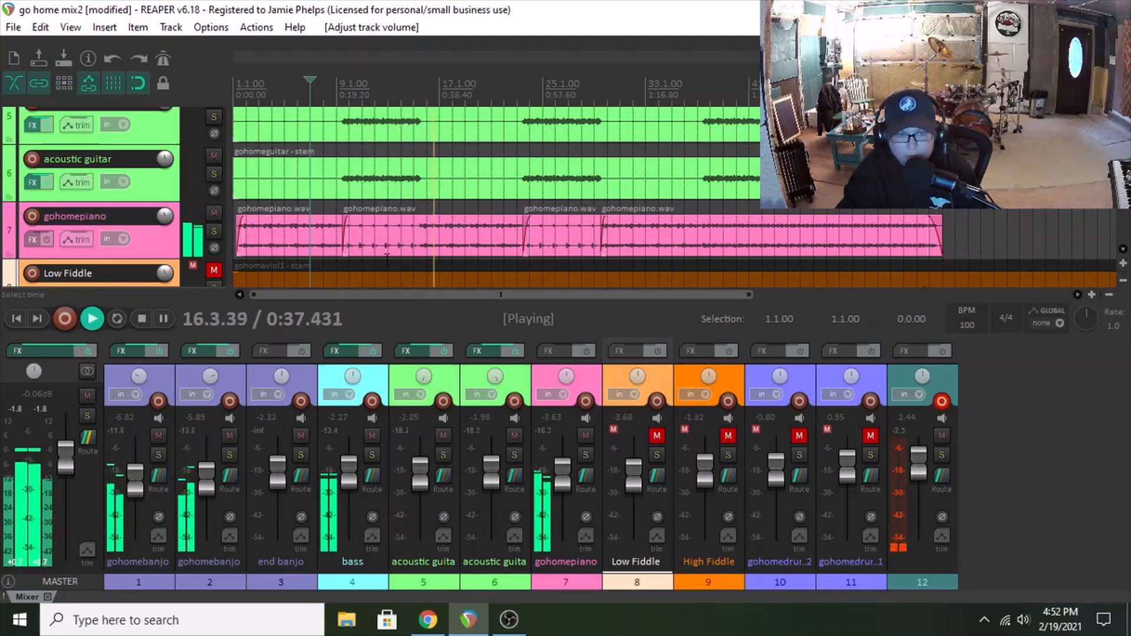
pyautogui.press('space')
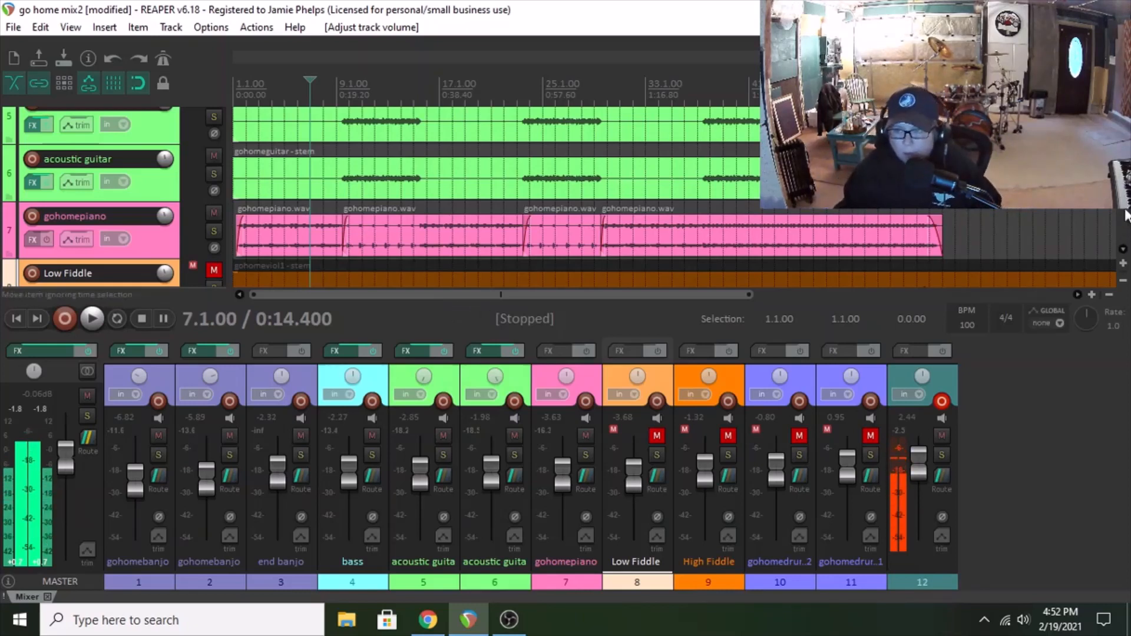
# Unmute the Low Fiddle track and play the mix from 41.1.00, where the fiddle part begins.
pyautogui.scroll(-3, 655, 236)
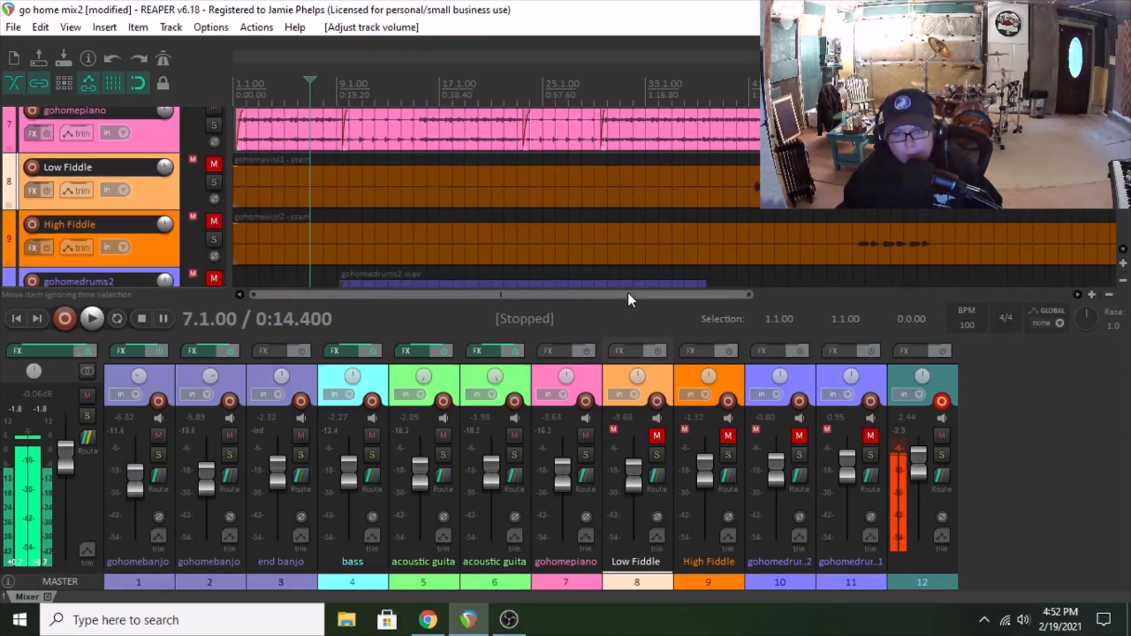
pyautogui.moveTo(631, 298); pyautogui.dragTo(772, 292)
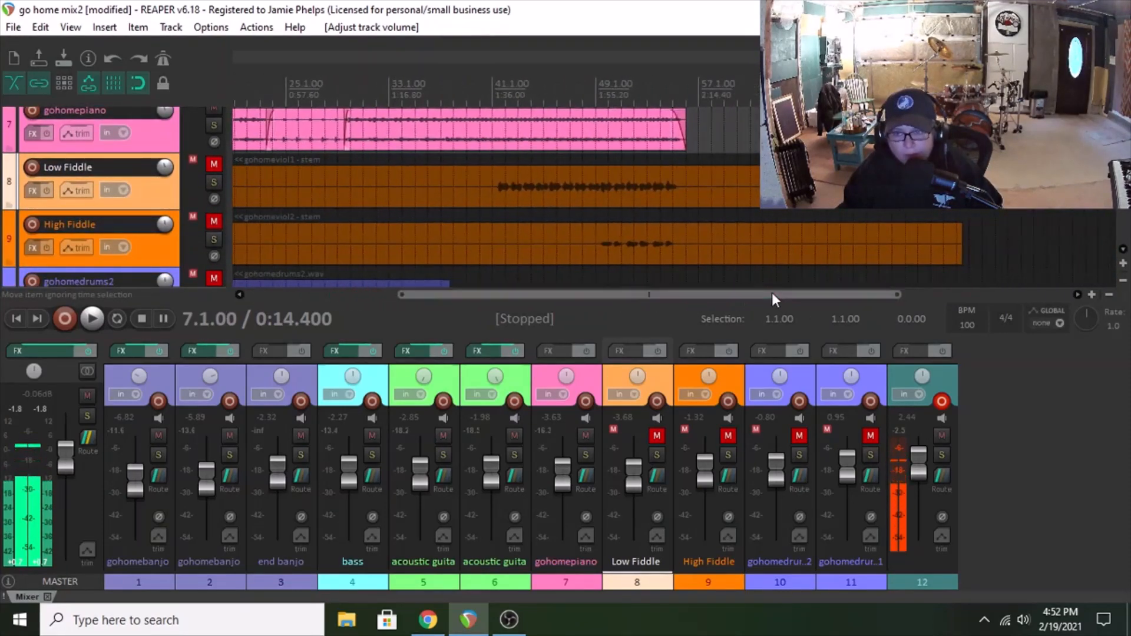
pyautogui.click(498, 209)
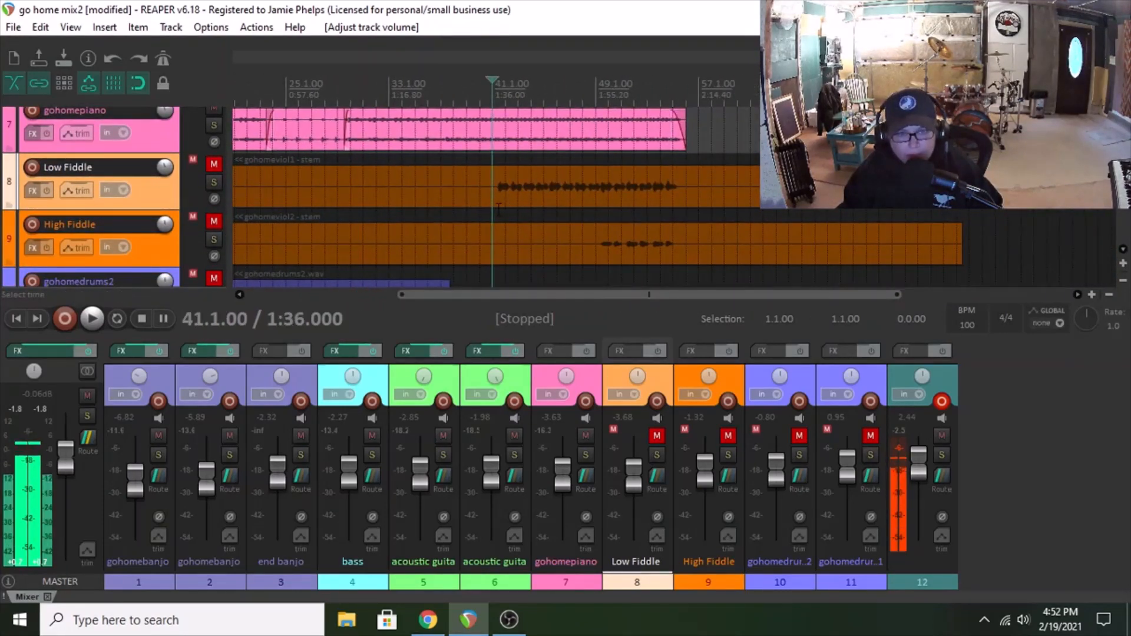
pyautogui.click(213, 164)
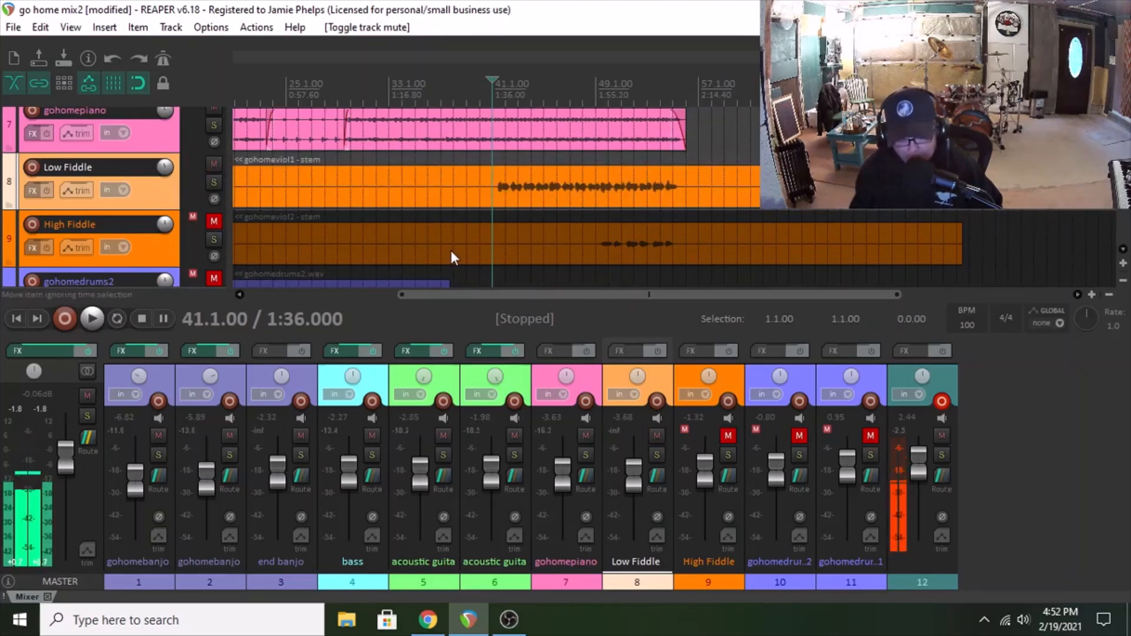
pyautogui.press('space')
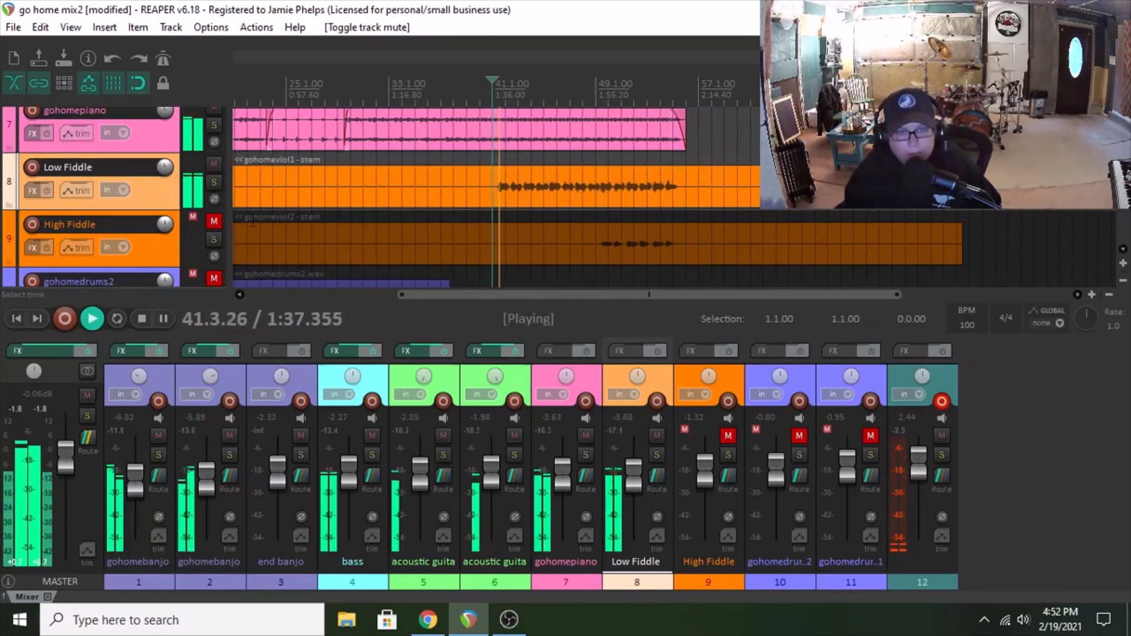
# Solo the Low Fiddle track, raise its volume to -3.24 dB during playback, and stop.
pyautogui.click(215, 183)
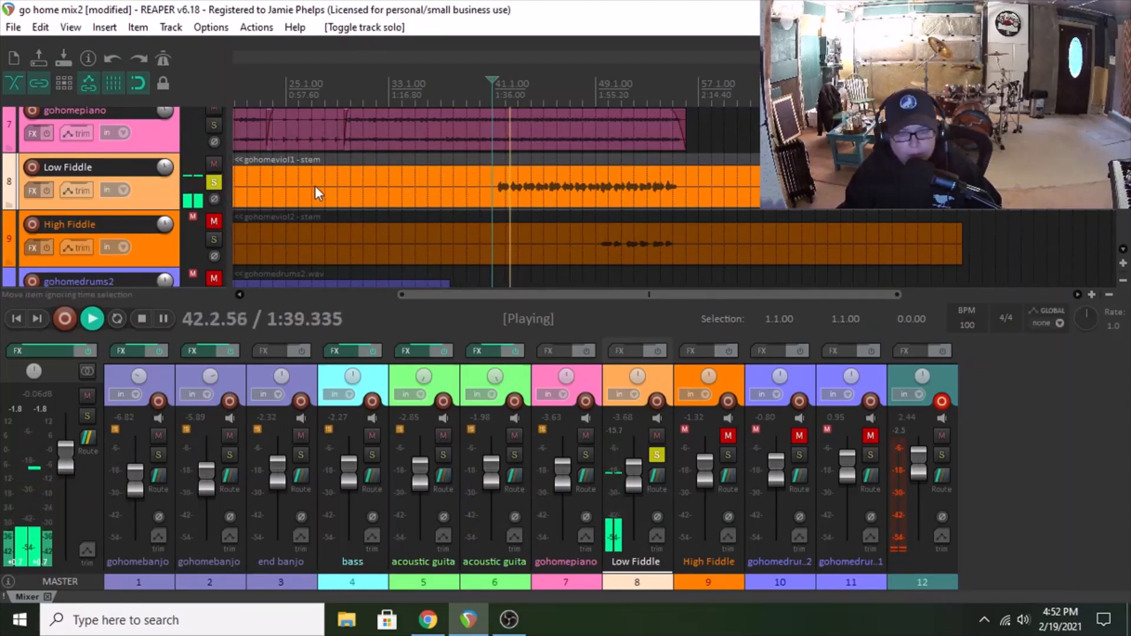
pyautogui.moveTo(638, 485)
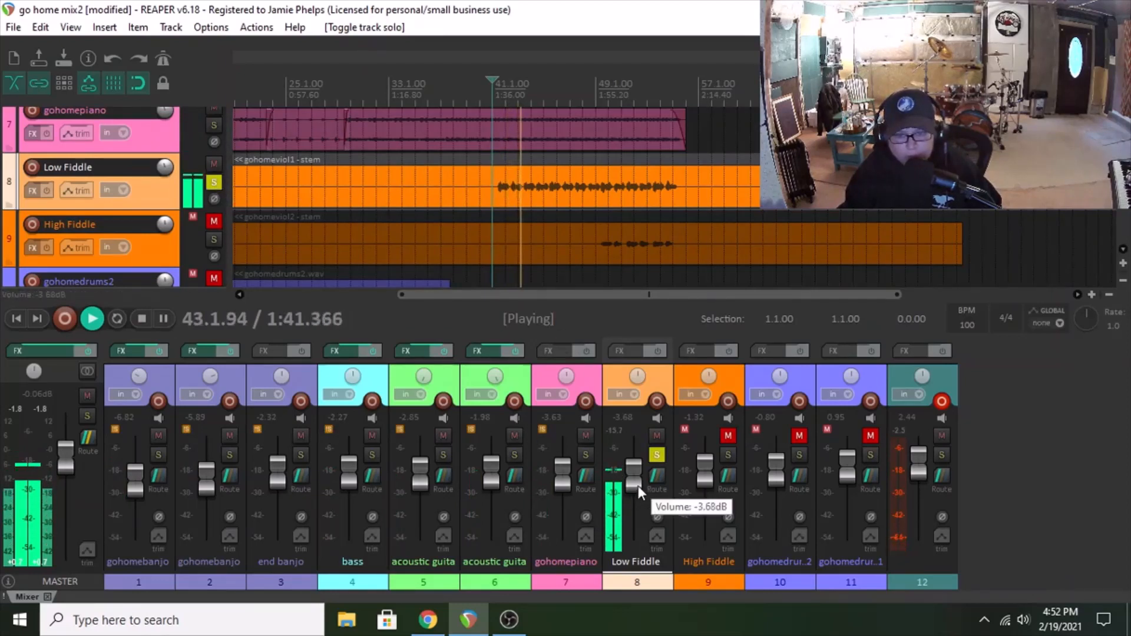
pyautogui.moveTo(638, 485); pyautogui.dragTo(638, 483)
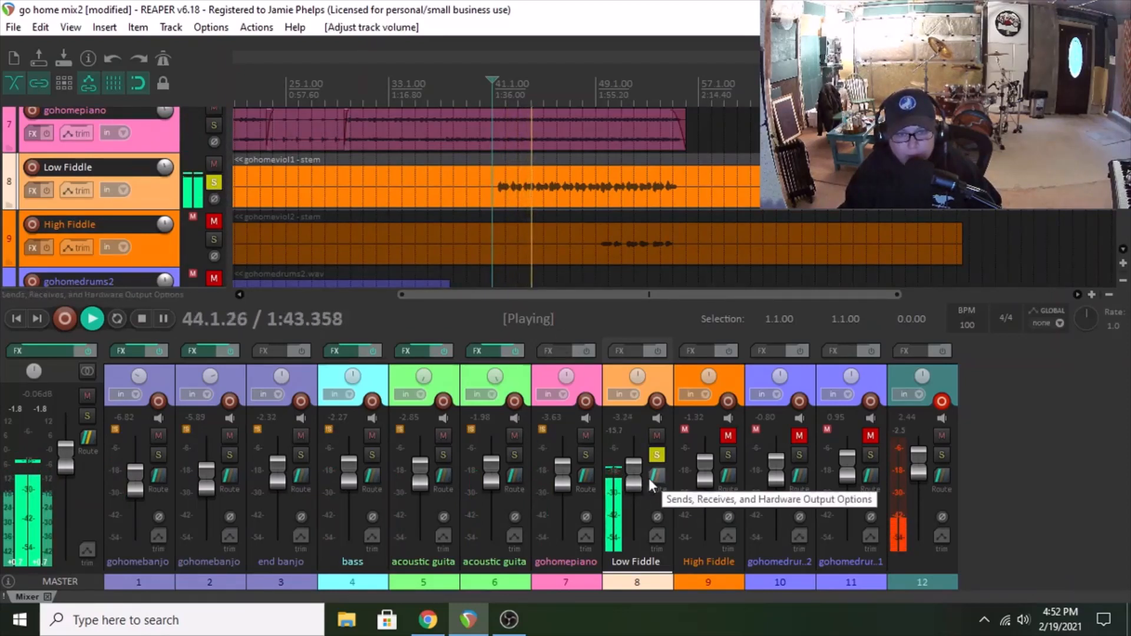
pyautogui.moveTo(638, 479)
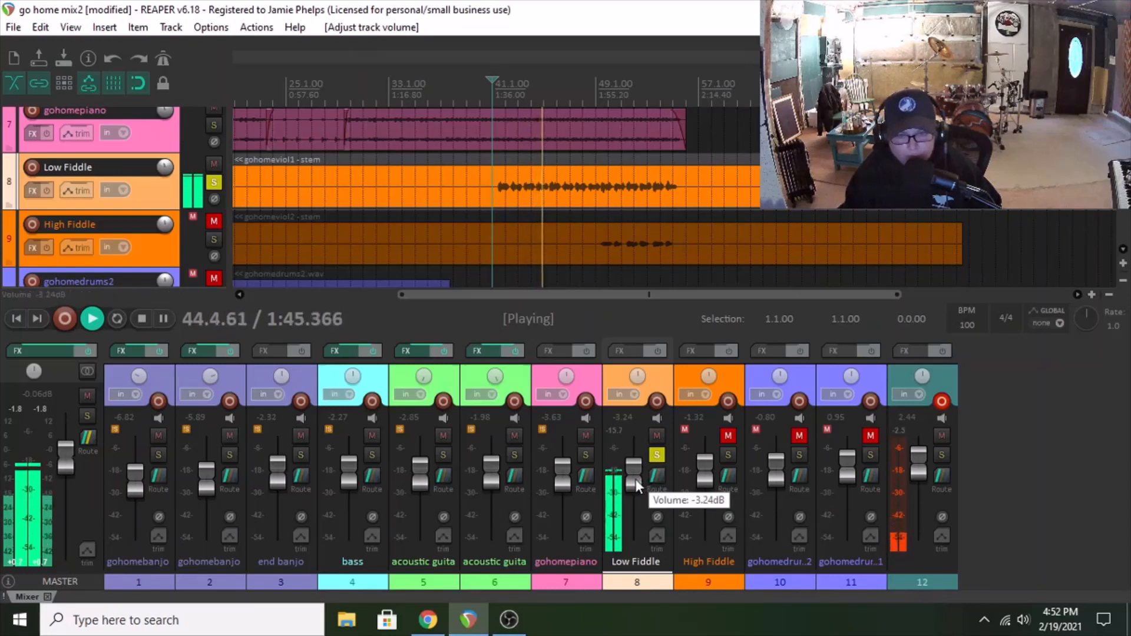
pyautogui.click(139, 321)
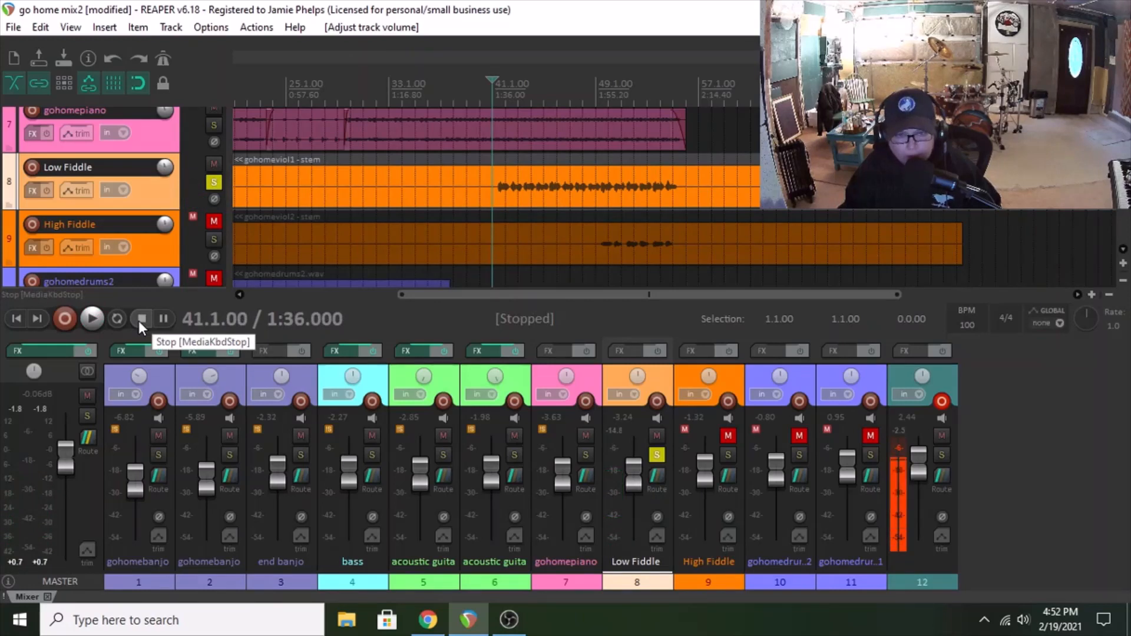
# Solo track 12 again and add the REQ 4 Mono (Waves) equalizer to the Low Fiddle track.
pyautogui.click(942, 455)
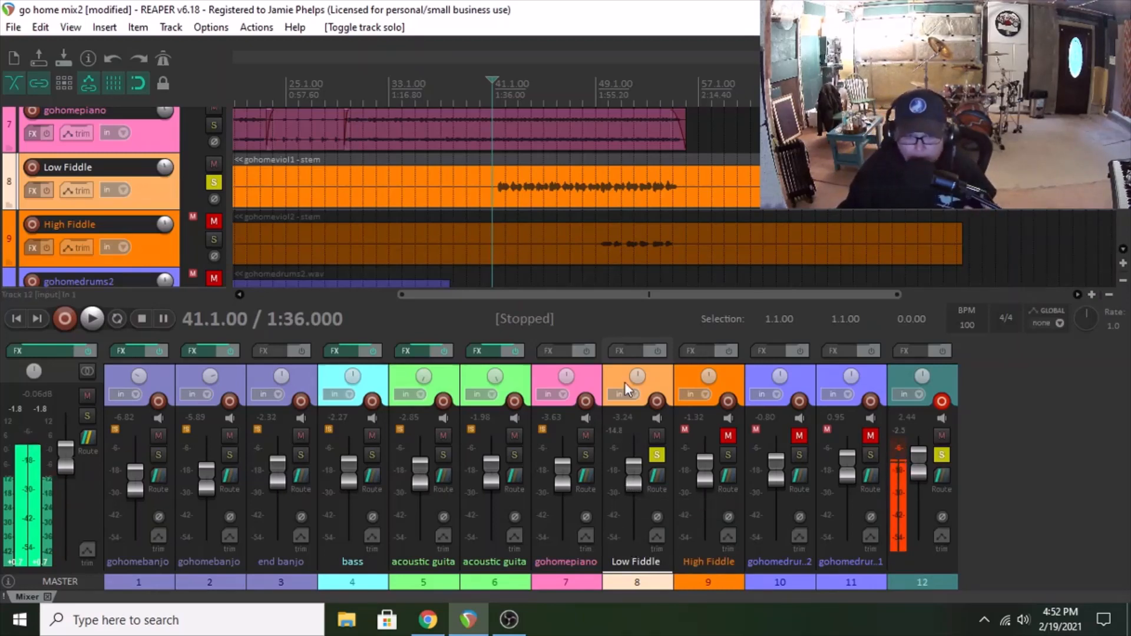
pyautogui.click(627, 351)
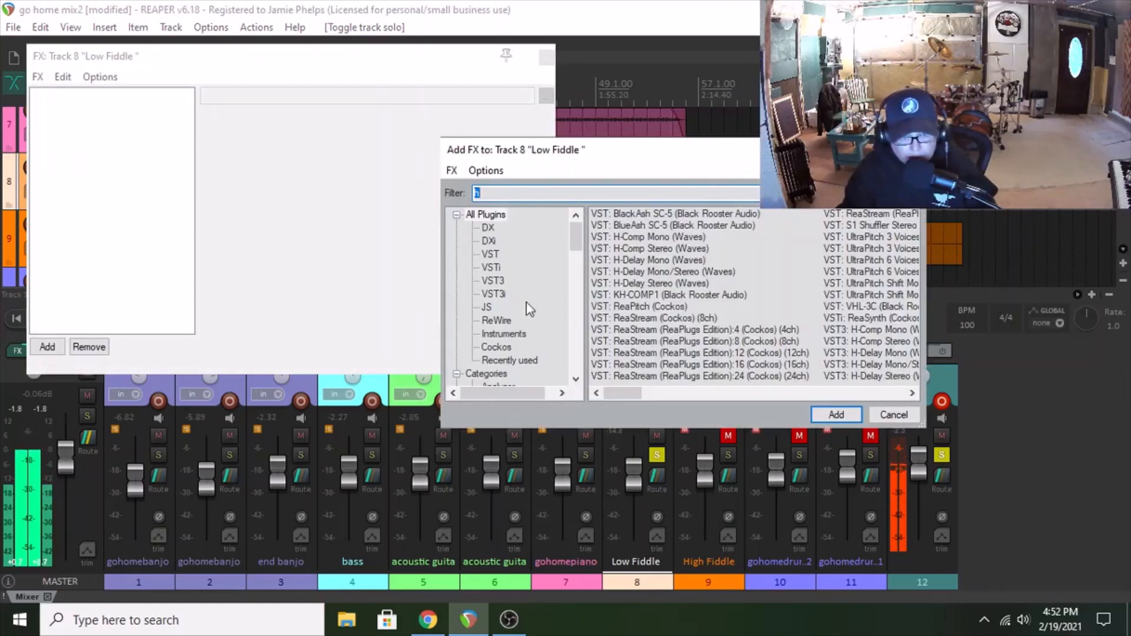
pyautogui.press('BackSpace')
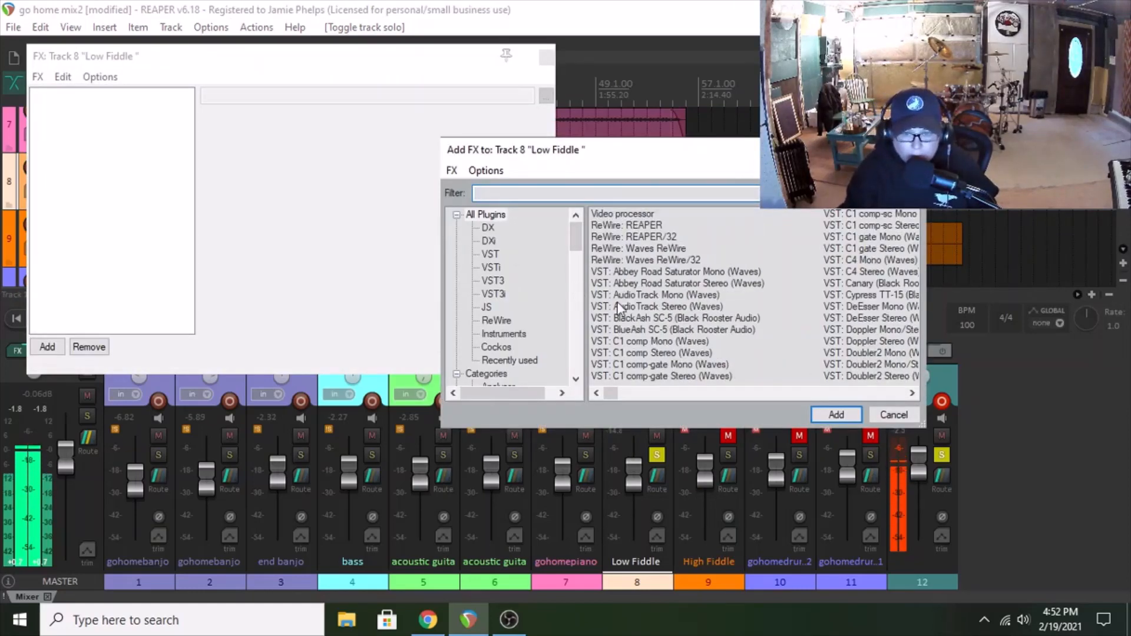
pyautogui.write('eq')
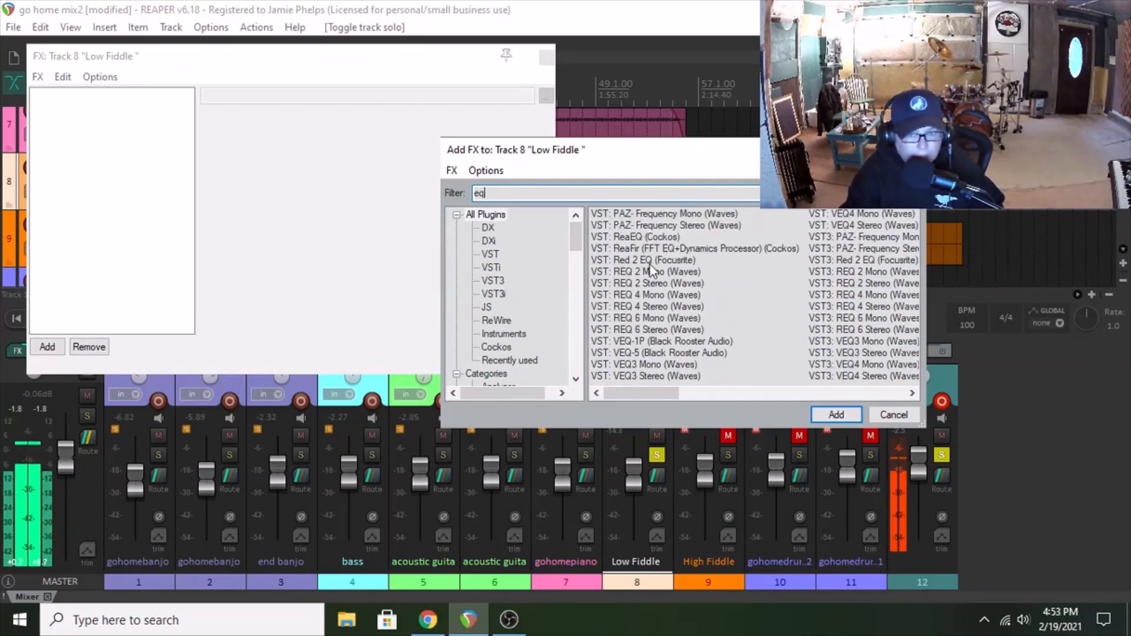
pyautogui.click(644, 296)
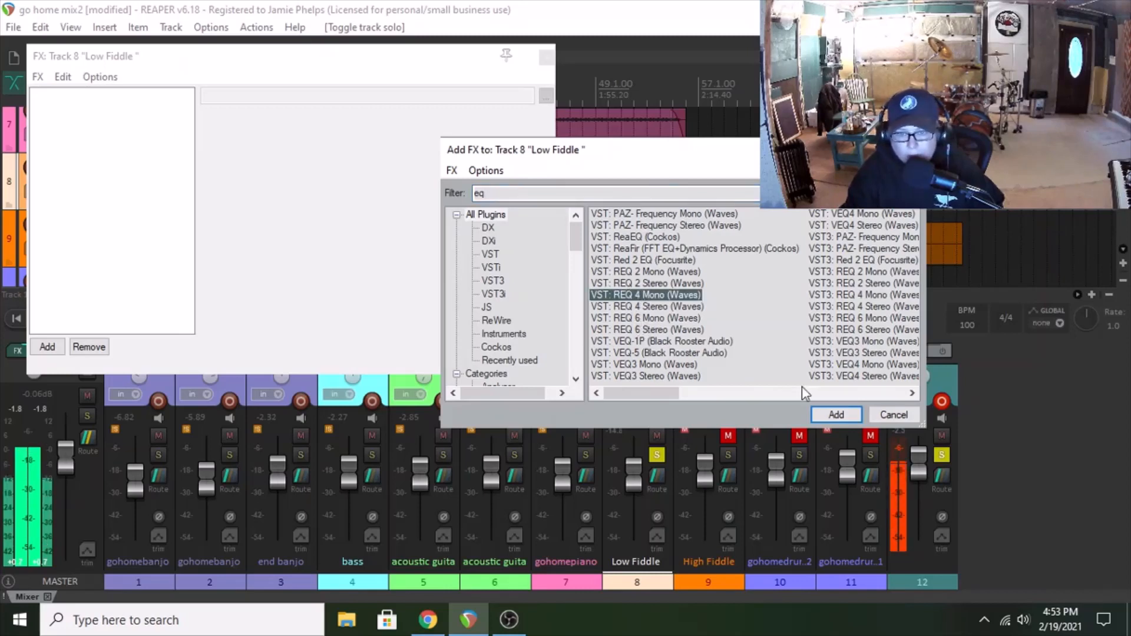
pyautogui.click(836, 415)
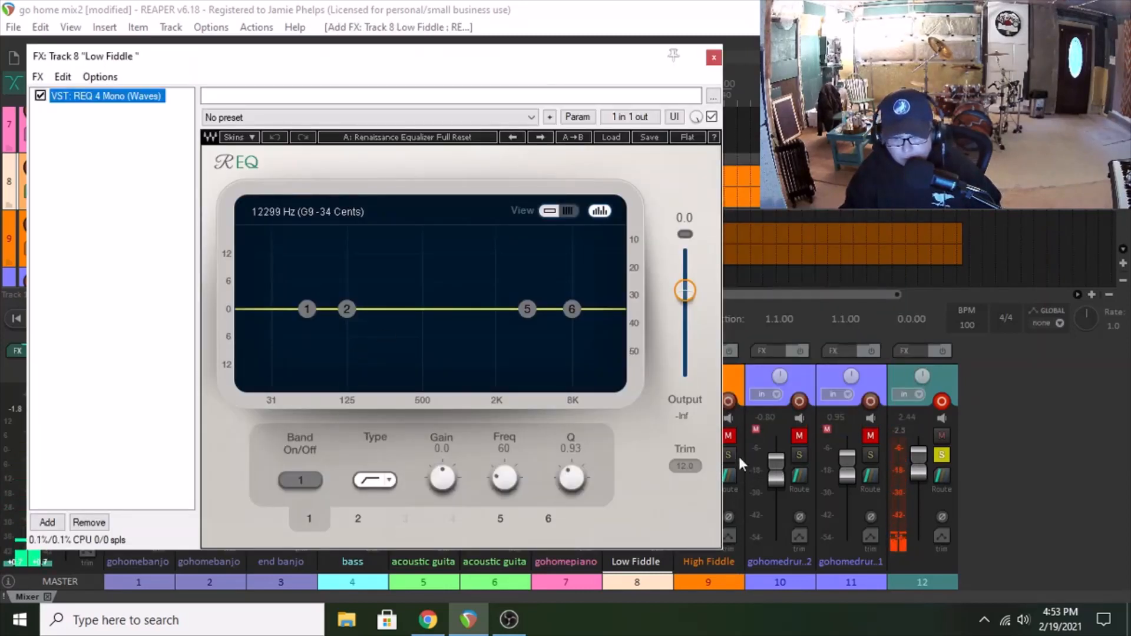
# Reposition the Low Fiddle FX window so the whole equalizer curve is accessible, and play the soloed fiddle through it.
pyautogui.moveTo(429, 56); pyautogui.dragTo(371, 78)
pyautogui.moveTo(580, 101); pyautogui.dragTo(513, 97)
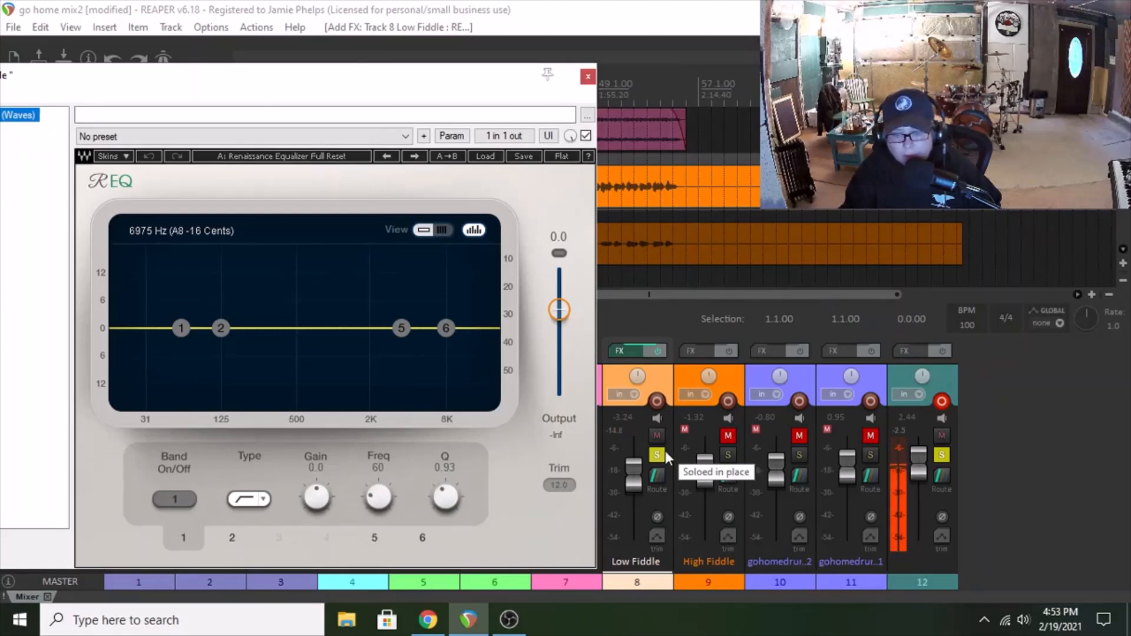
pyautogui.moveTo(334, 83); pyautogui.dragTo(731, 90)
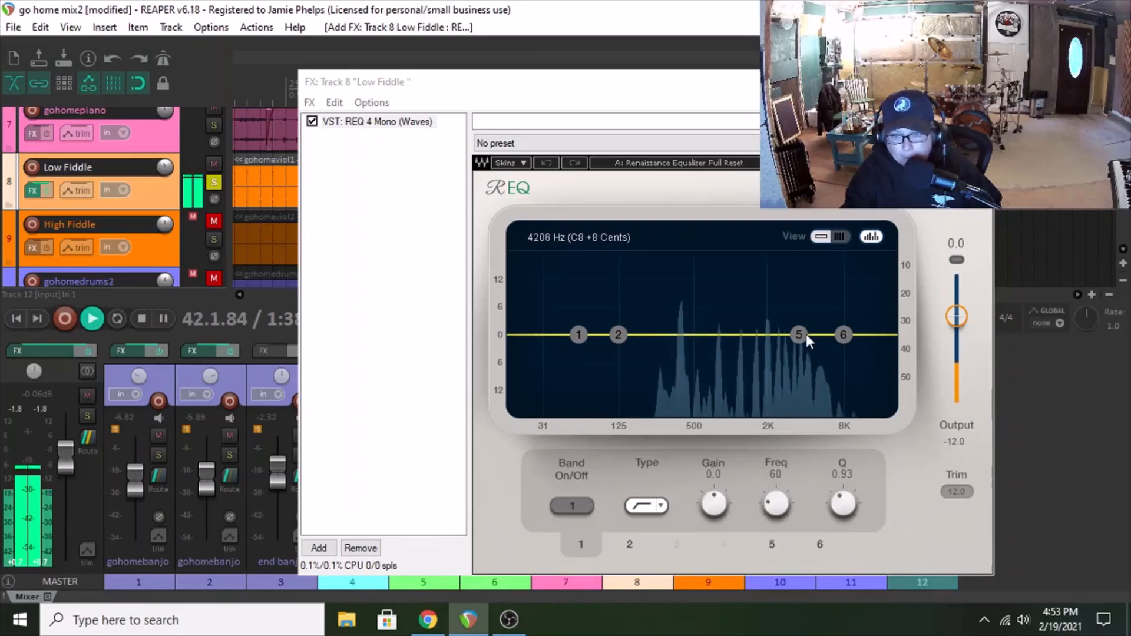
# Shape the Low Fiddle EQ with a -12.9 dB band 5 cut at 4071 Hz and a 2.6 dB band 2 boost at 352 Hz.
pyautogui.moveTo(799, 335); pyautogui.dragTo(807, 393)
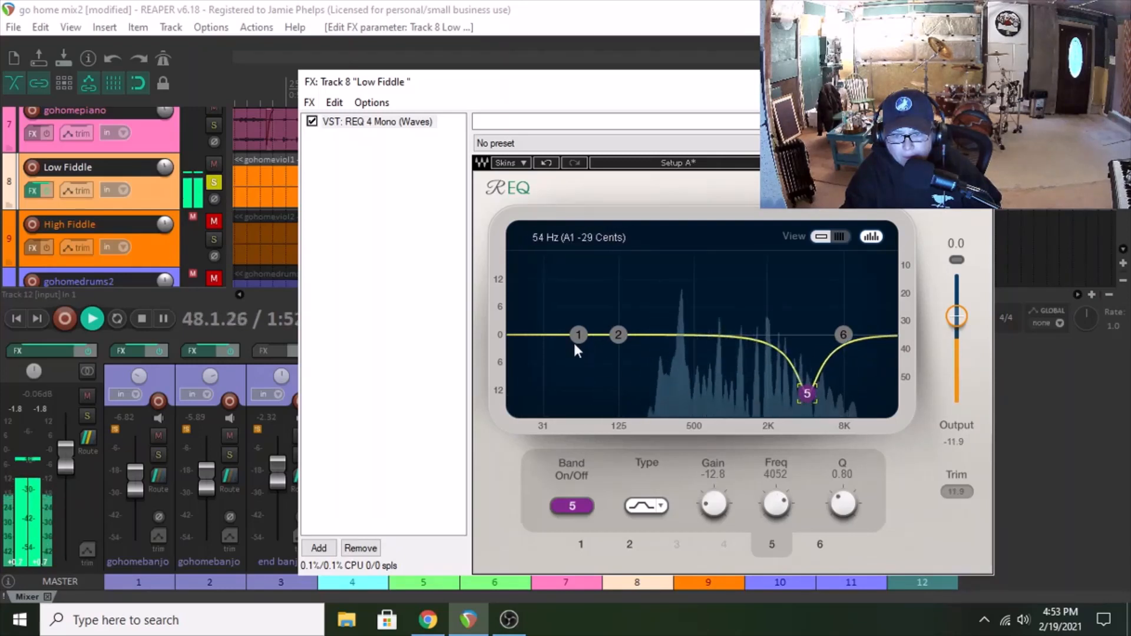
pyautogui.moveTo(618, 335); pyautogui.dragTo(674, 322)
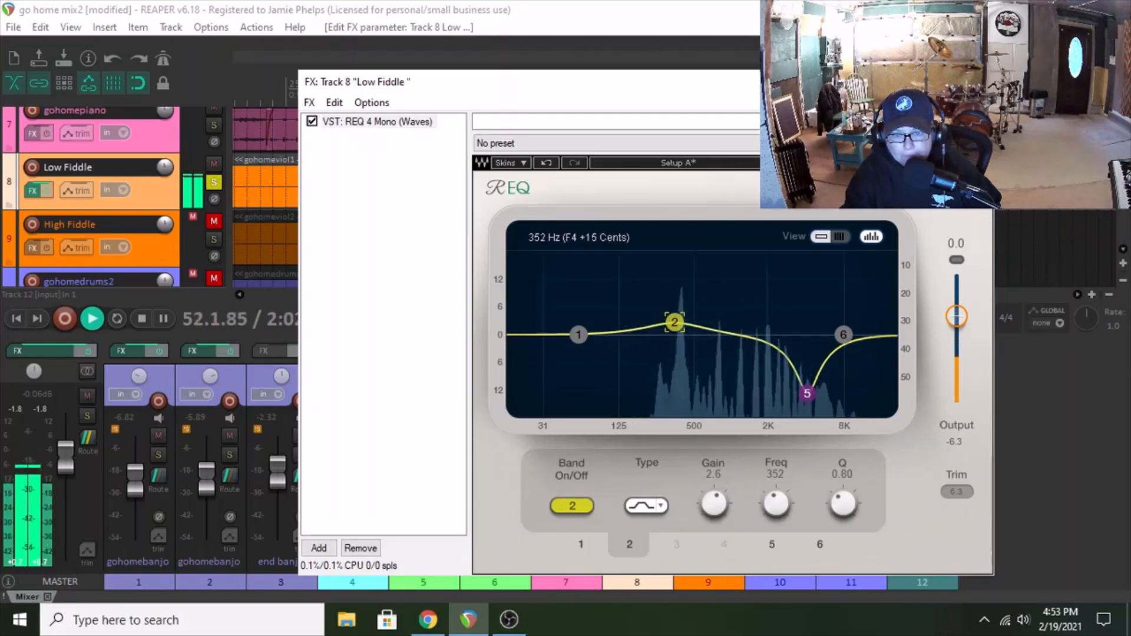
pyautogui.click(807, 394)
pyautogui.moveTo(809, 393); pyautogui.dragTo(807, 393)
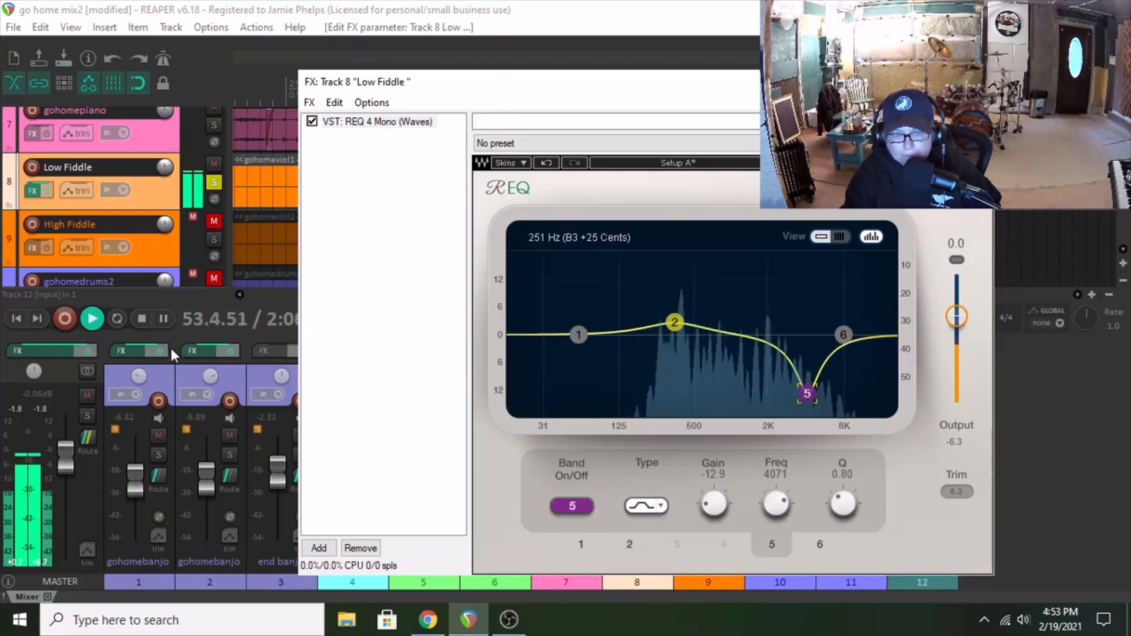
pyautogui.click(140, 322)
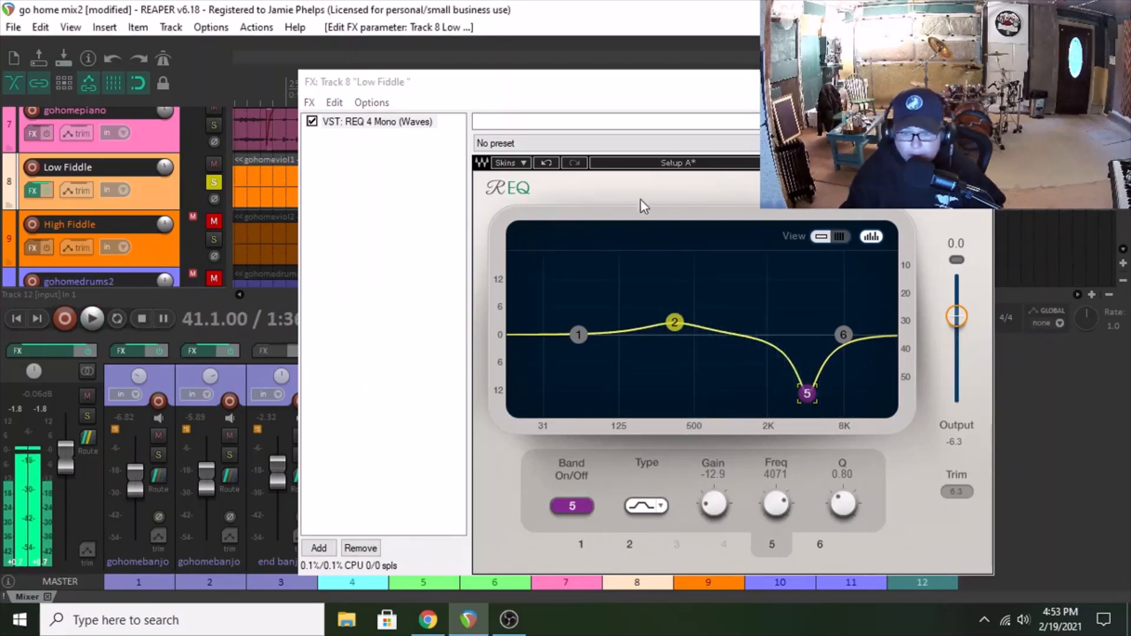
pyautogui.click(979, 81)
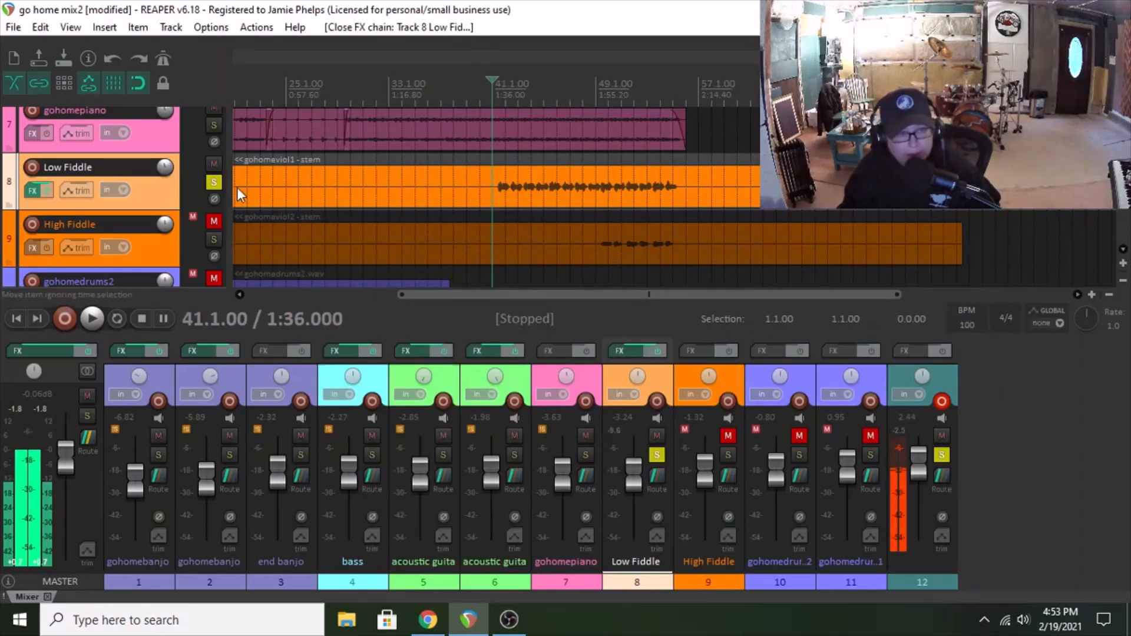
# Unsolo the Low Fiddle and track 12, and play the mix from 41.1.00.
pyautogui.click(214, 182)
pyautogui.click(88, 324)
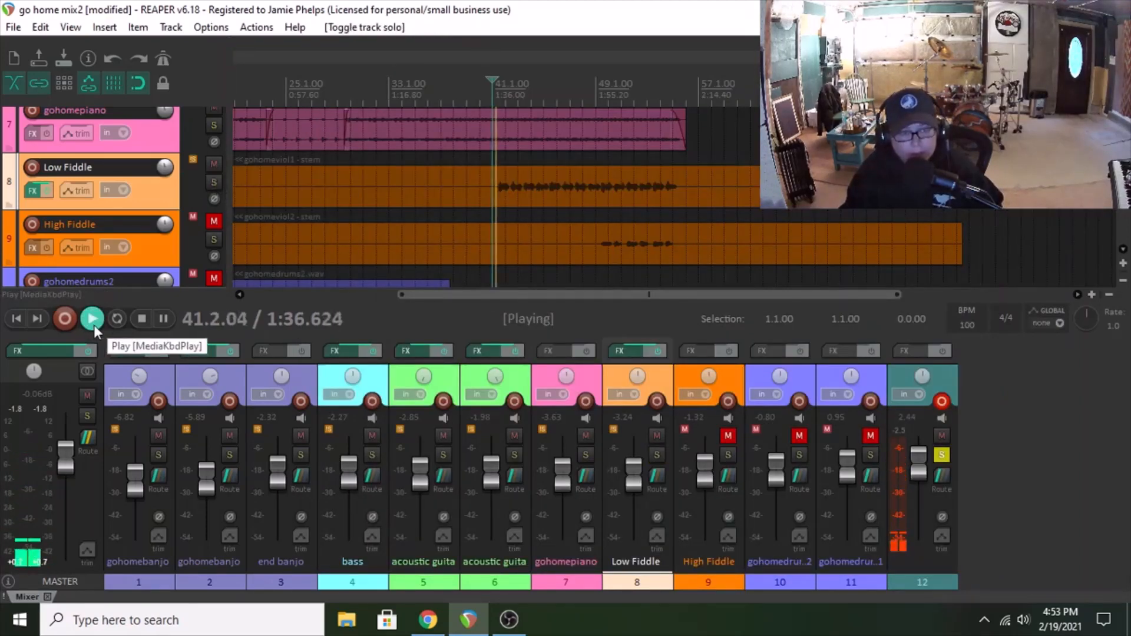
pyautogui.click(141, 318)
pyautogui.click(941, 453)
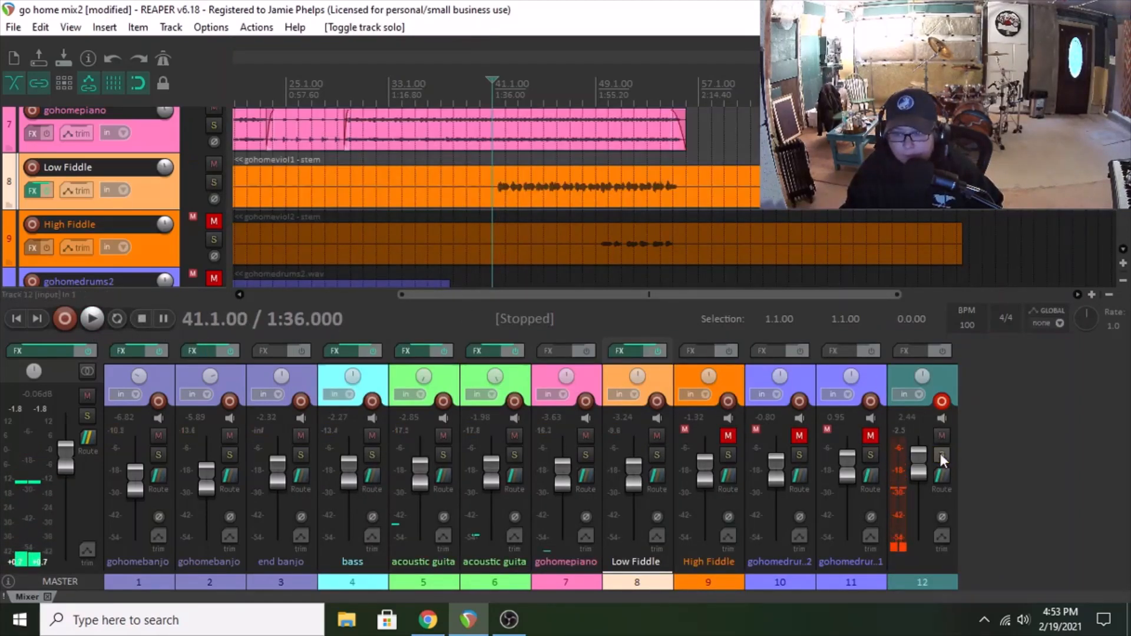
pyautogui.click(92, 319)
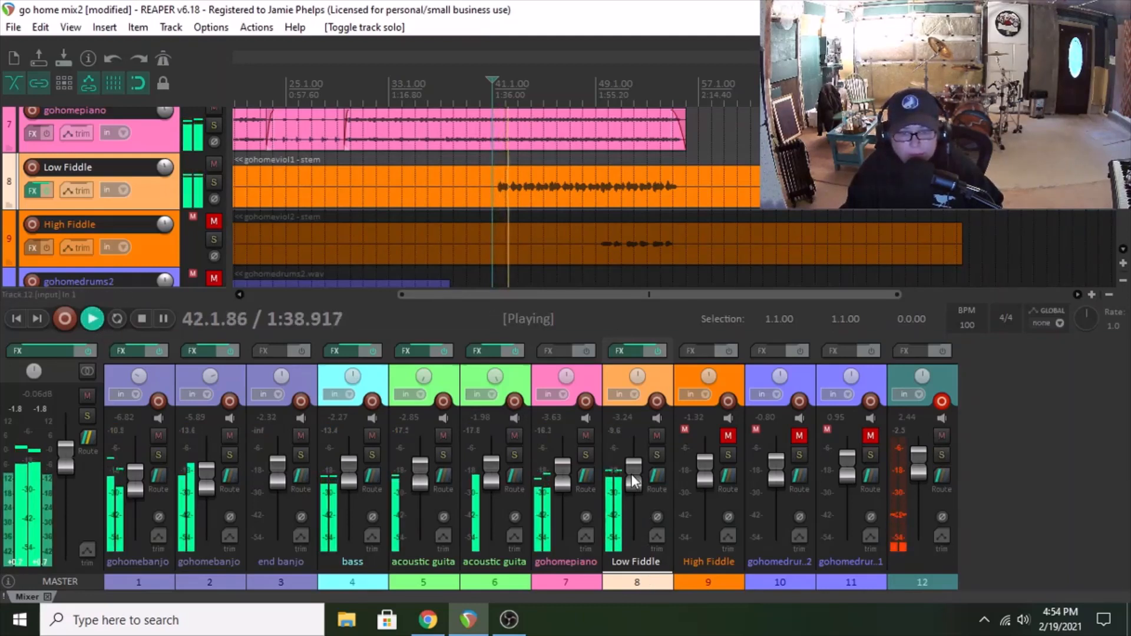
# Pan the Low Fiddle to the right and raise its volume to -1.93 dB during playback, and stop.
pyautogui.scroll(2, 633, 472)
pyautogui.scroll(-2, 636, 384)
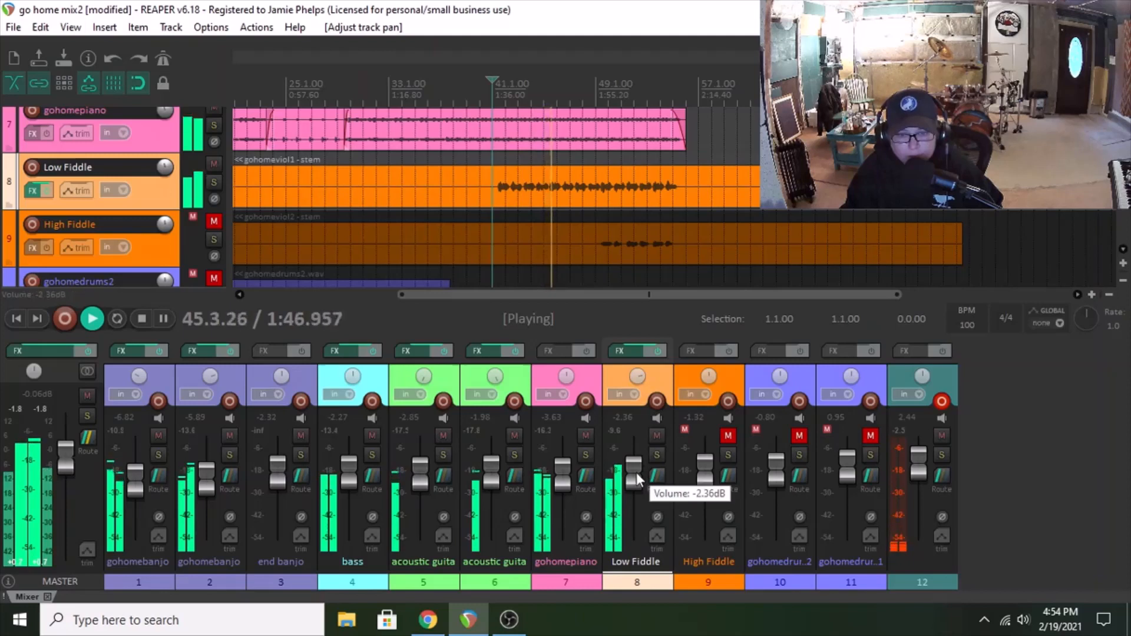
pyautogui.scroll(1, 636, 473)
pyautogui.scroll(-2, 639, 380)
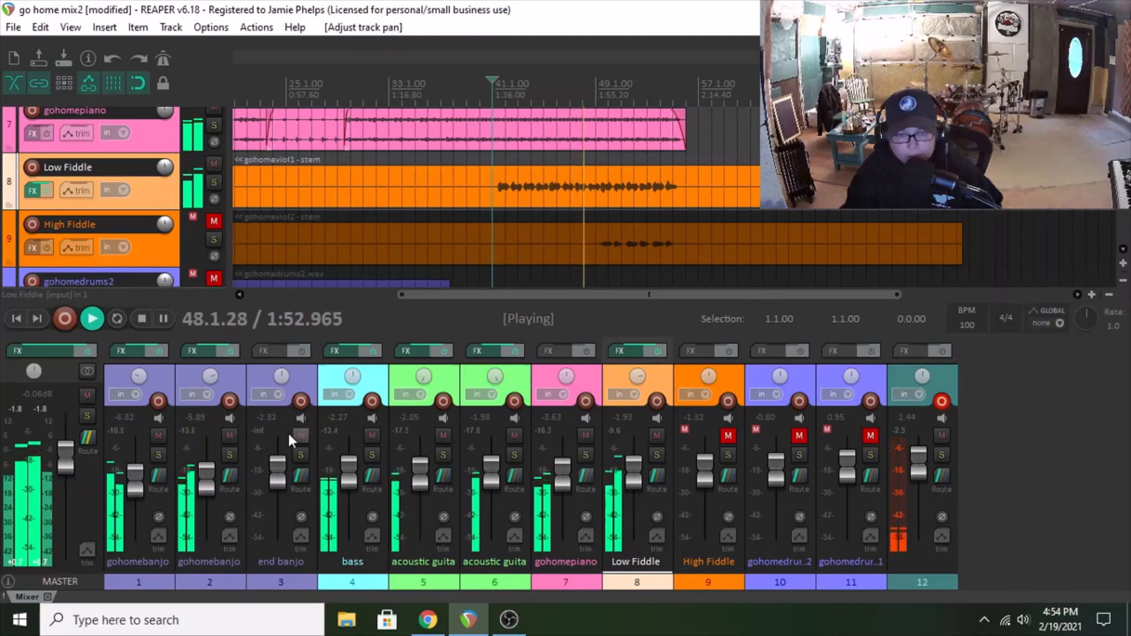
pyautogui.click(142, 319)
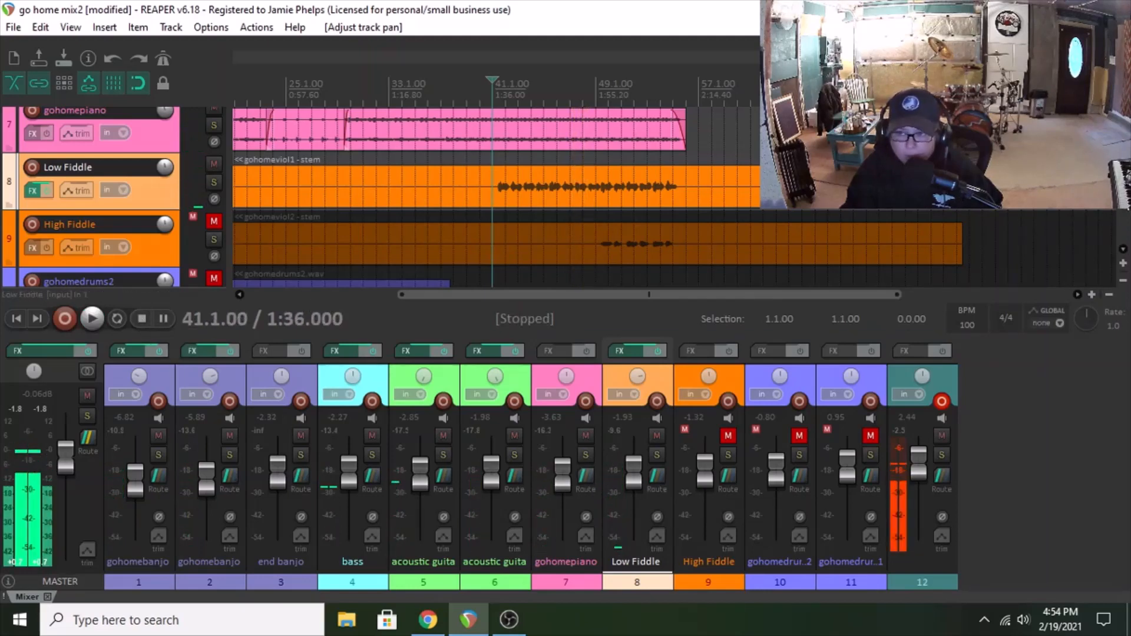
# Unmute the High Fiddle, mute the Low Fiddle, and audition the High Fiddle soloed with track 12 from 49.1.00.
pyautogui.scroll(-1, 328, 215)
pyautogui.click(208, 182)
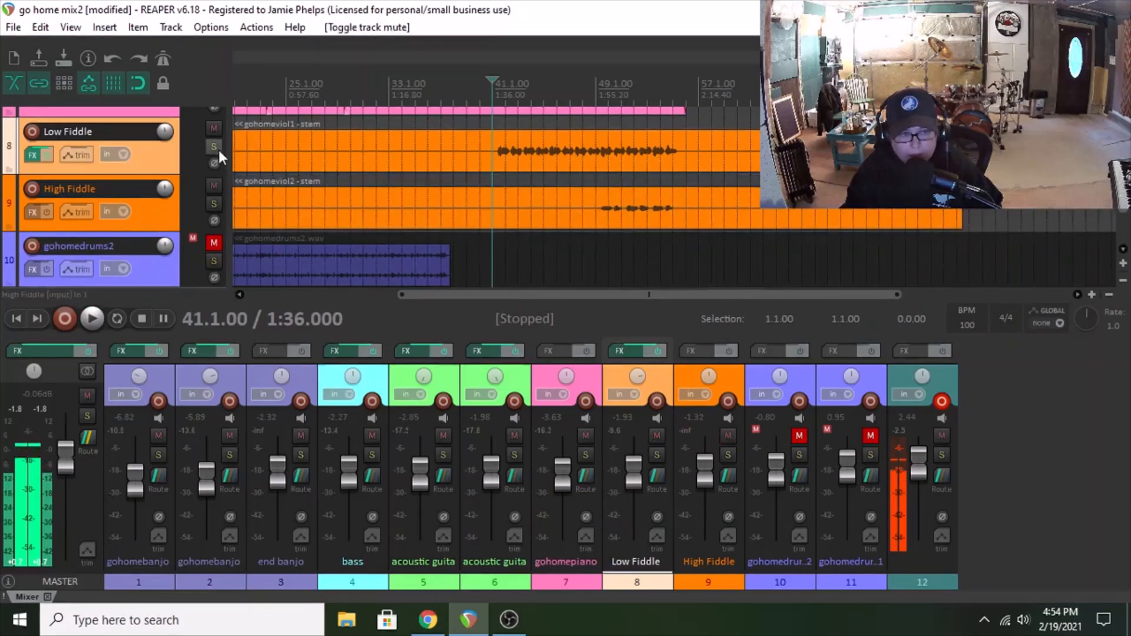
pyautogui.click(214, 128)
pyautogui.click(214, 203)
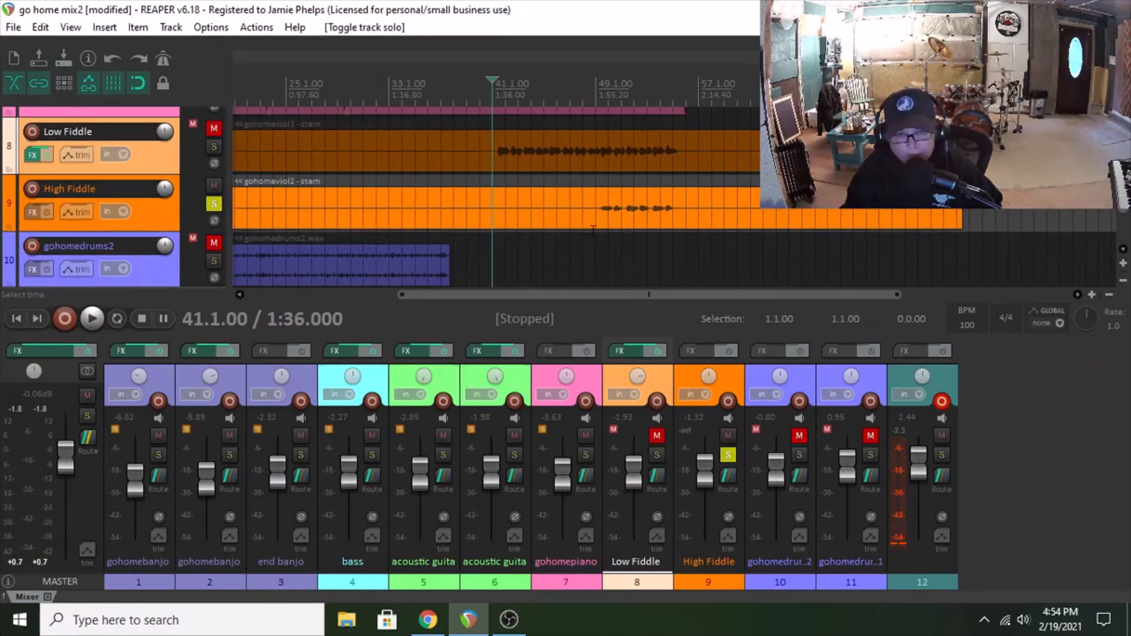
pyautogui.click(594, 229)
pyautogui.click(942, 455)
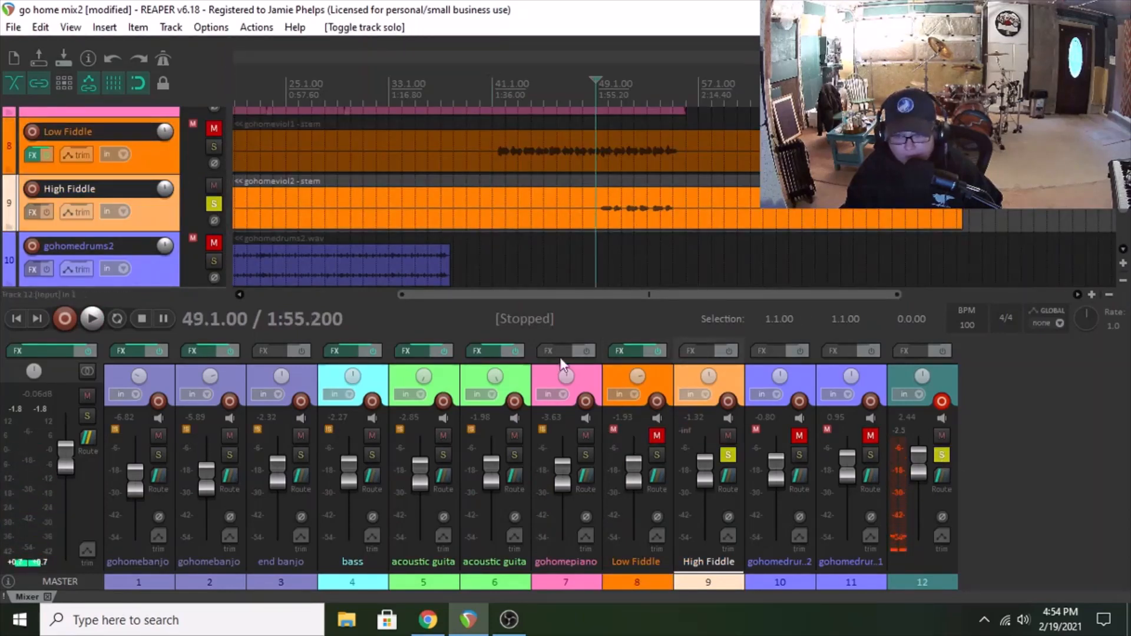
pyautogui.click(92, 319)
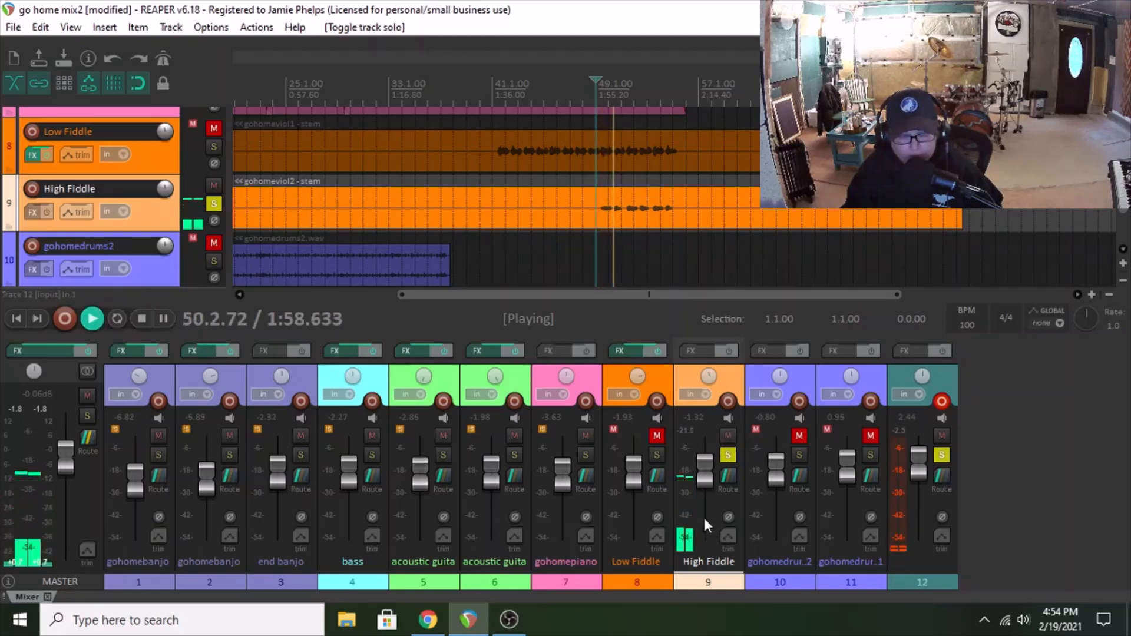
pyautogui.click(142, 318)
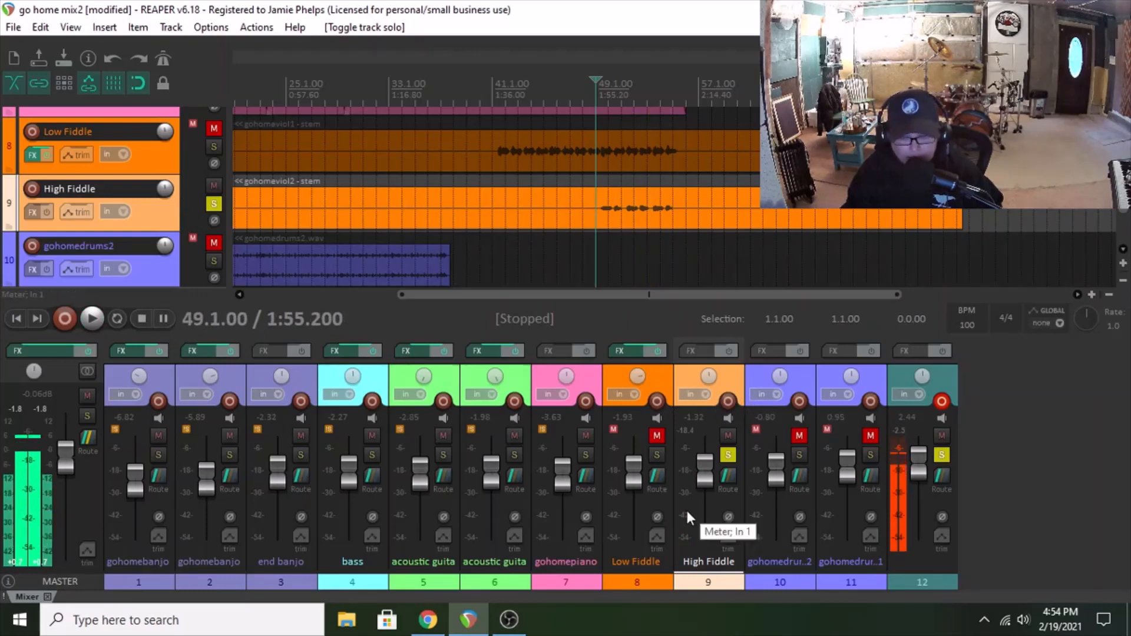
# Add REQ 4 Mono (Waves) to the High Fiddle and cut band 5 by 10 dB at 4359 Hz.
pyautogui.click(705, 351)
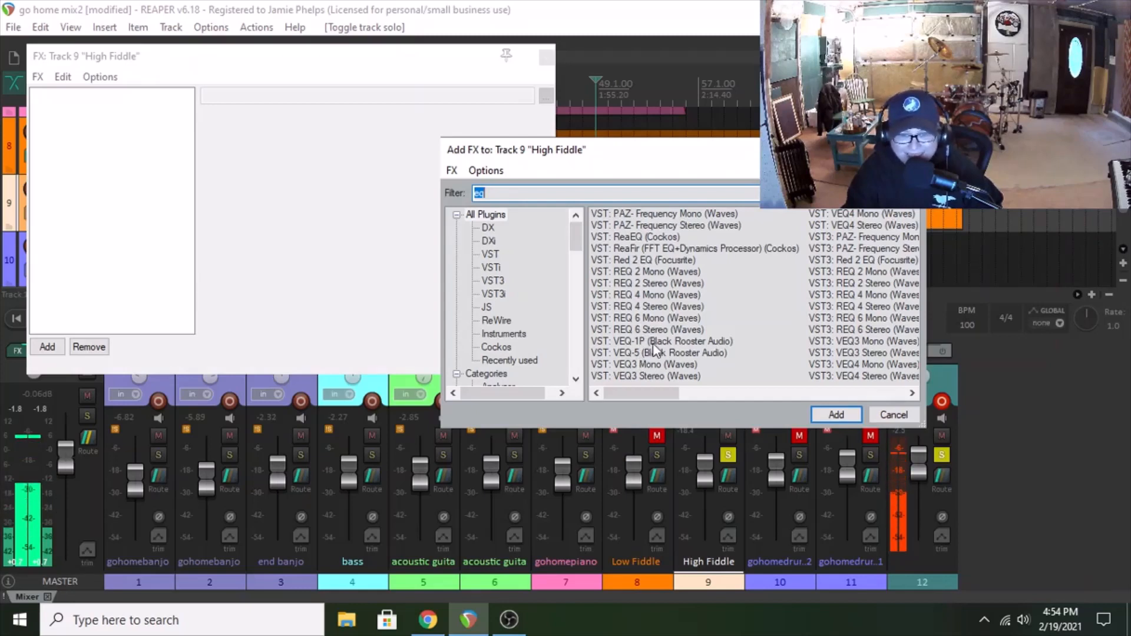
pyautogui.click(639, 306)
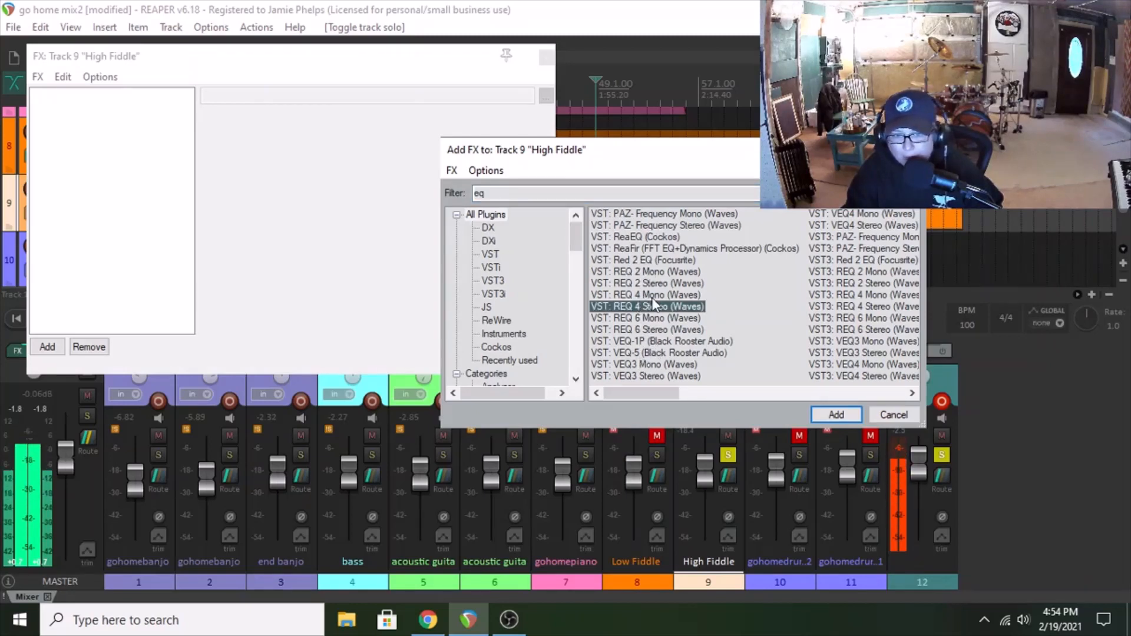
pyautogui.click(648, 318)
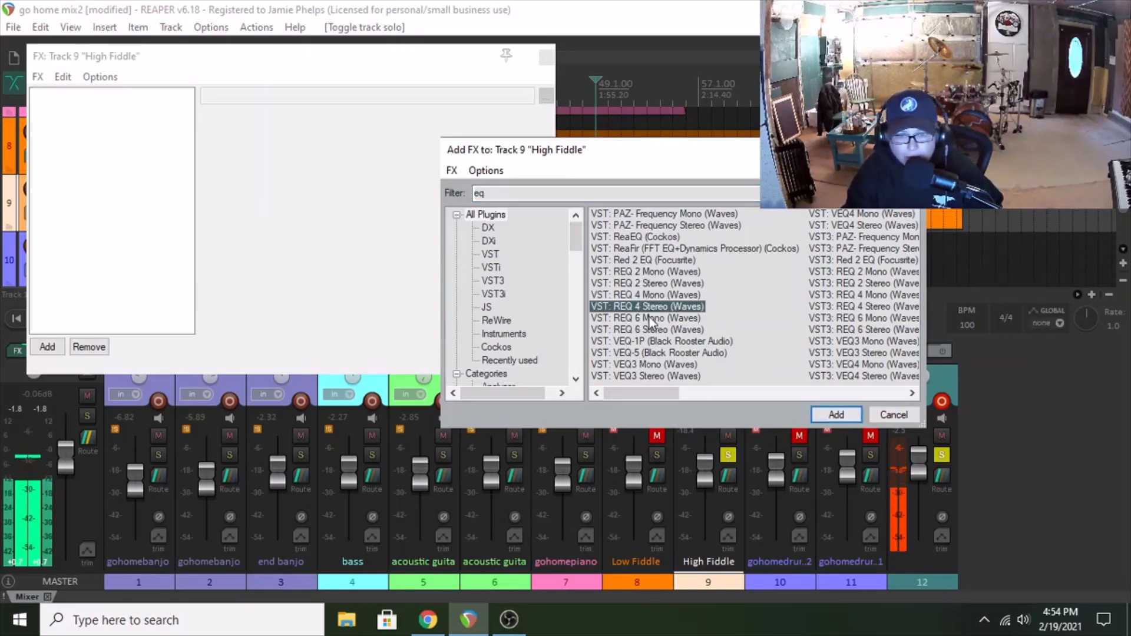
pyautogui.click(636, 295)
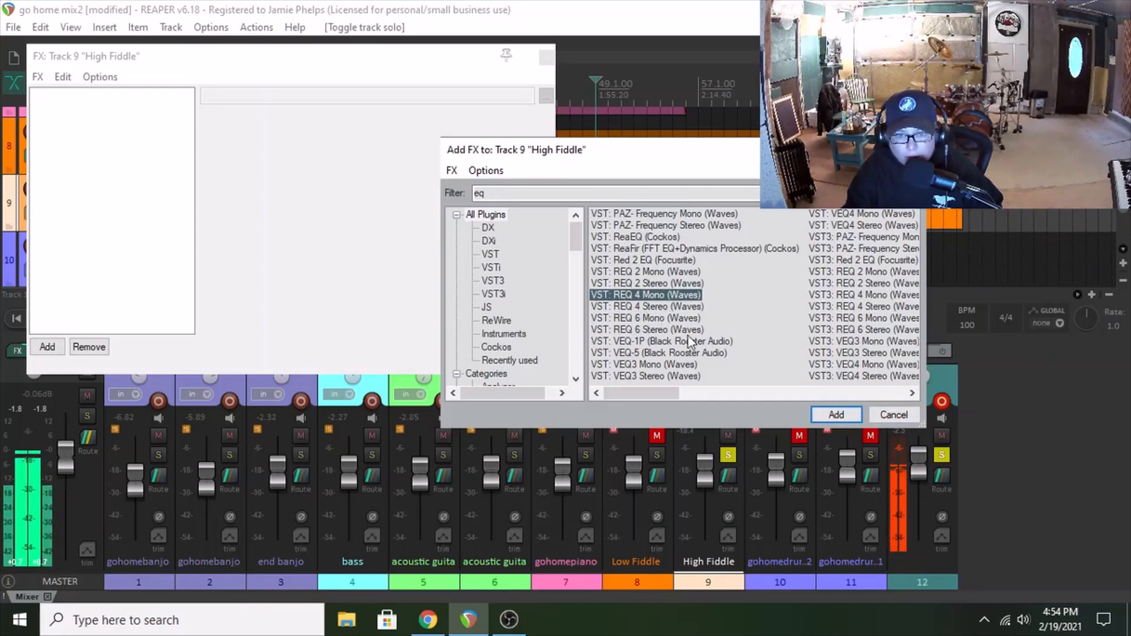
pyautogui.click(843, 420)
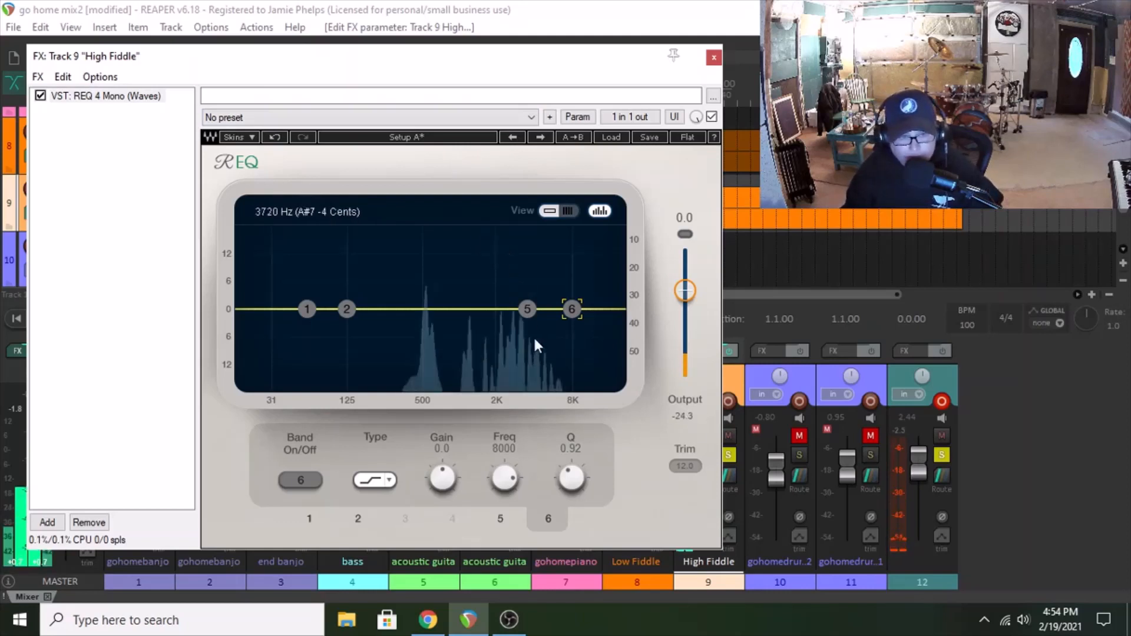
pyautogui.moveTo(527, 309); pyautogui.dragTo(541, 358)
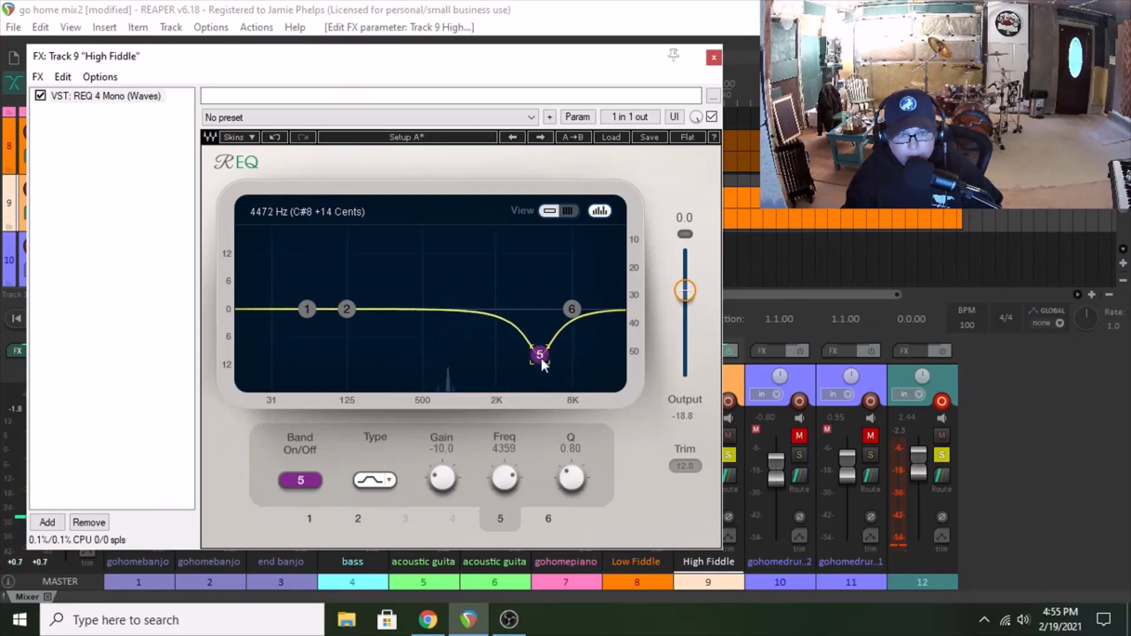
pyautogui.click(713, 57)
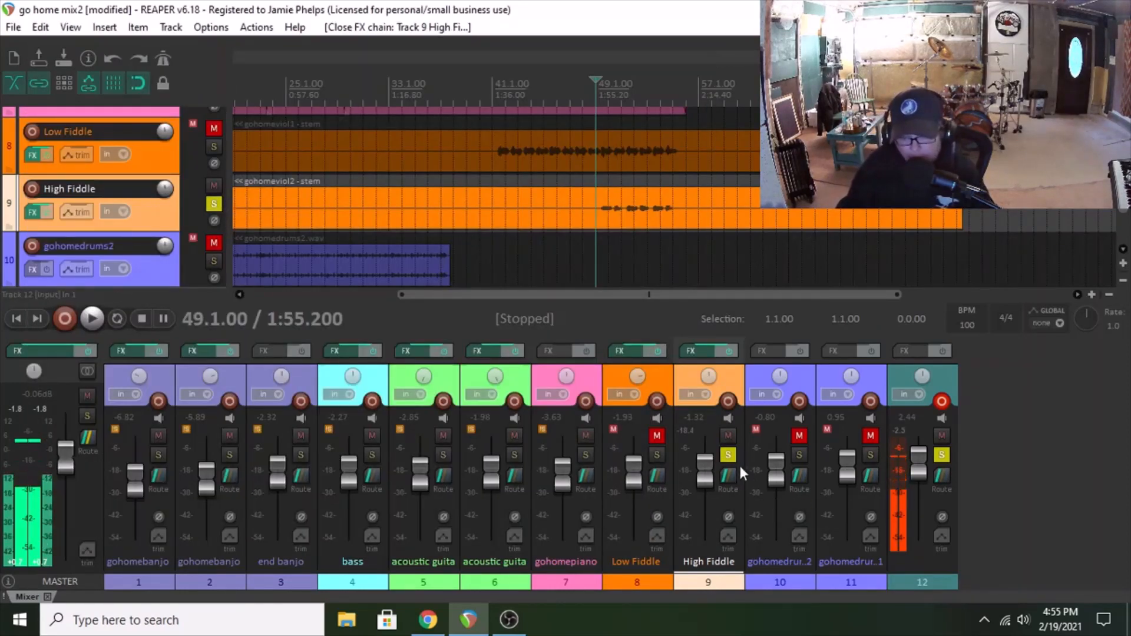
# Unsolo the High Fiddle and track 12, and unmute the Low Fiddle and both gohomedrums tracks.
pyautogui.click(727, 454)
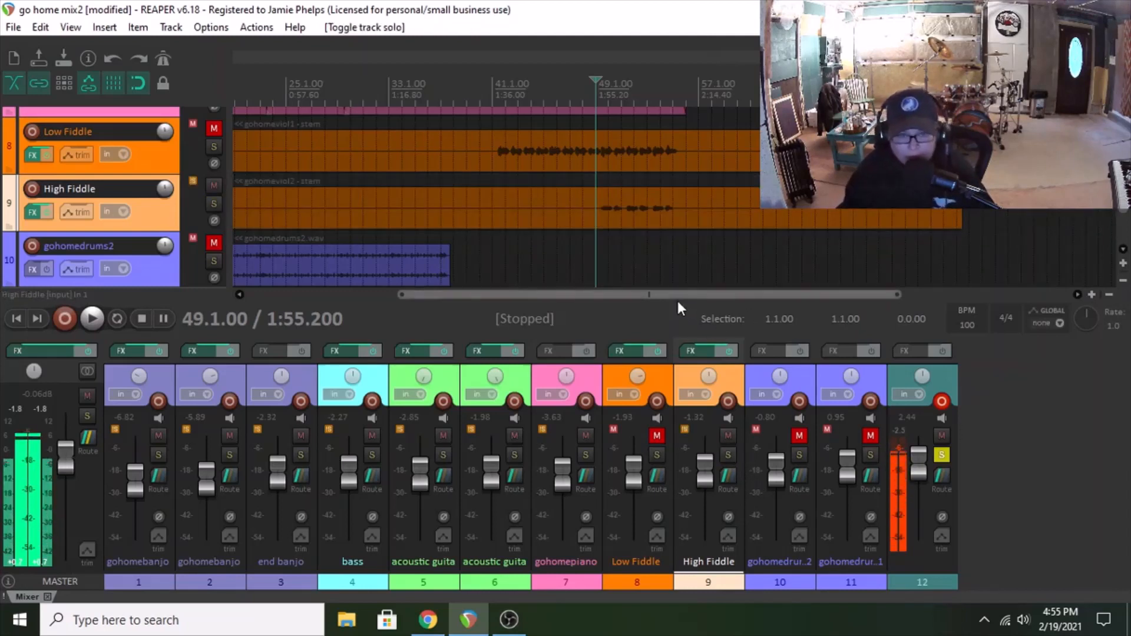
pyautogui.moveTo(677, 297); pyautogui.dragTo(647, 301)
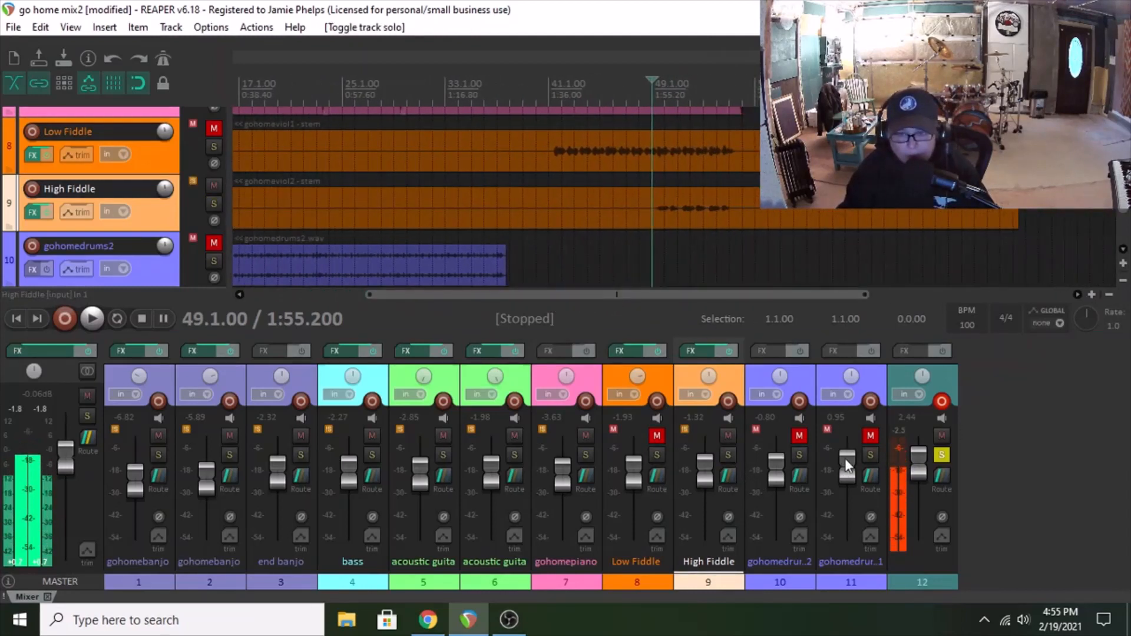
pyautogui.click(656, 436)
pyautogui.click(800, 436)
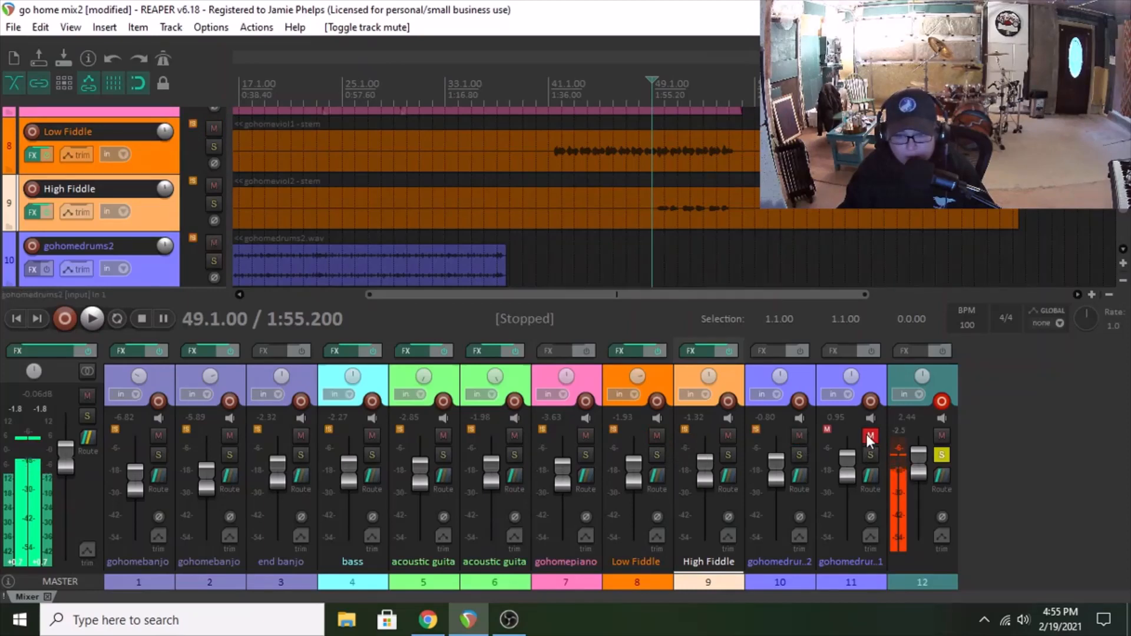
pyautogui.click(870, 435)
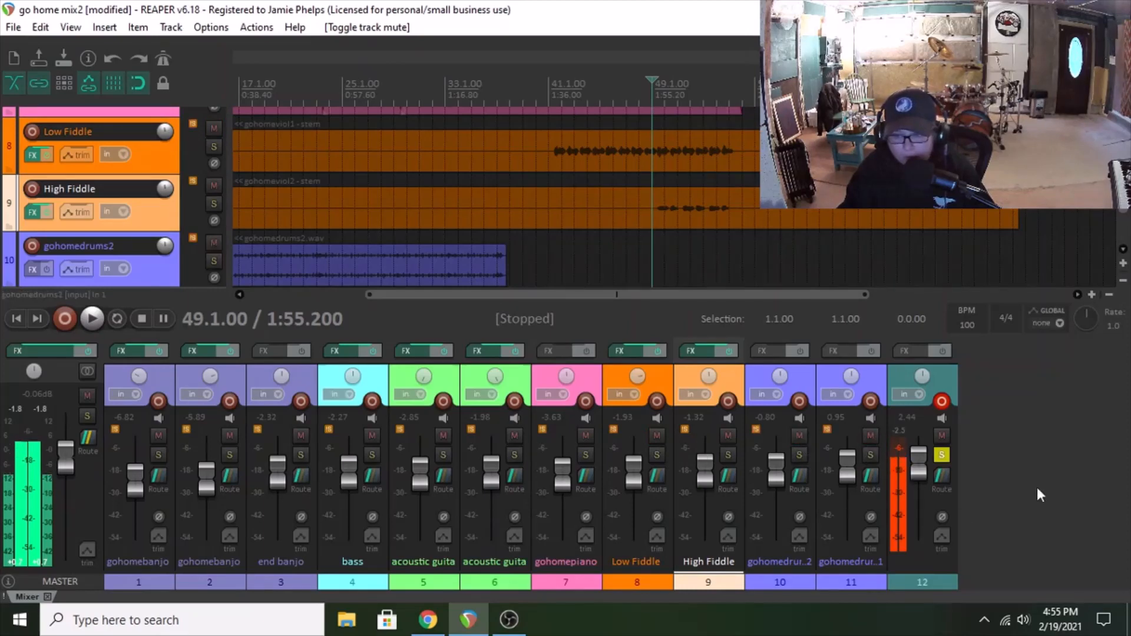
pyautogui.click(942, 454)
# Play the full mix from 41.1.00 and lower the gohomedrums1 volume to -1.22 dB.
pyautogui.moveTo(633, 293); pyautogui.dragTo(593, 289)
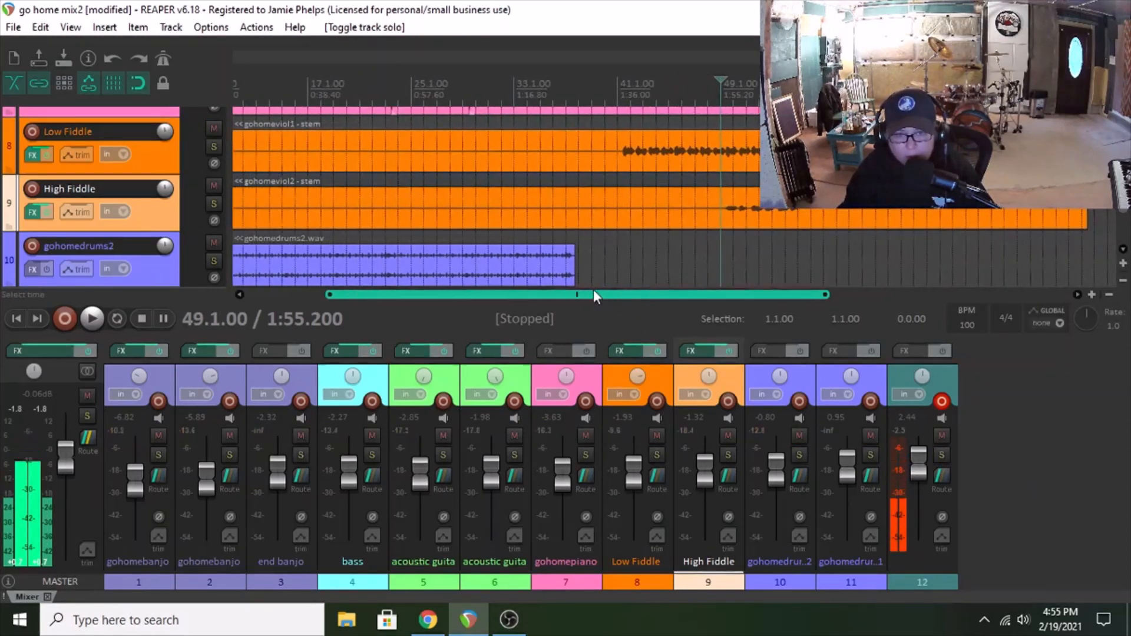
pyautogui.click(617, 228)
pyautogui.press('space')
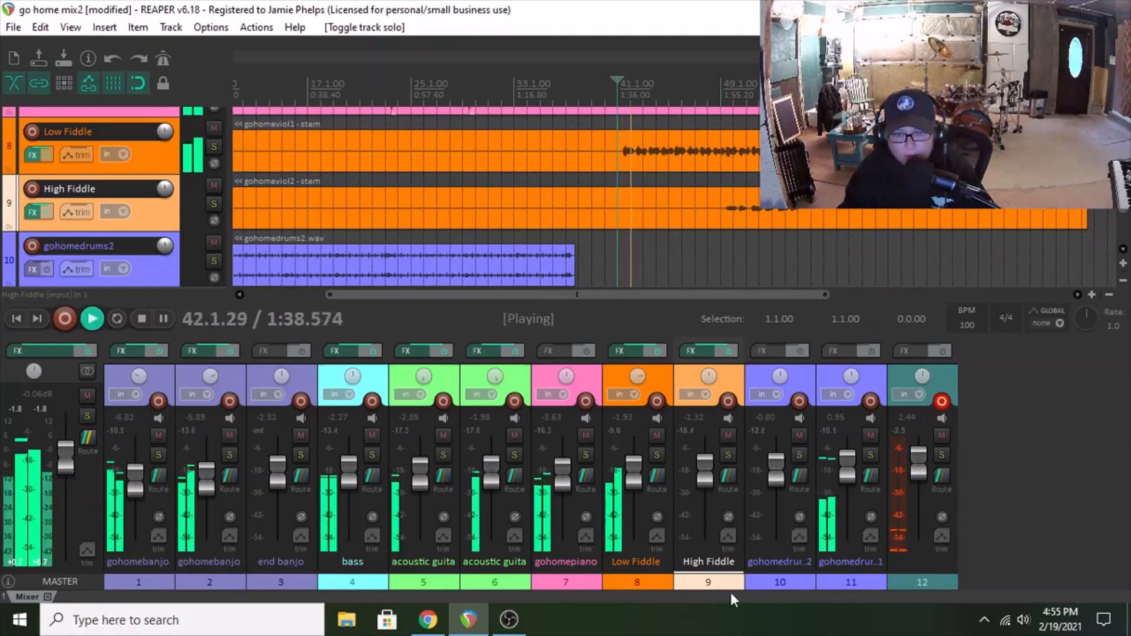
pyautogui.moveTo(846, 469); pyautogui.dragTo(846, 474)
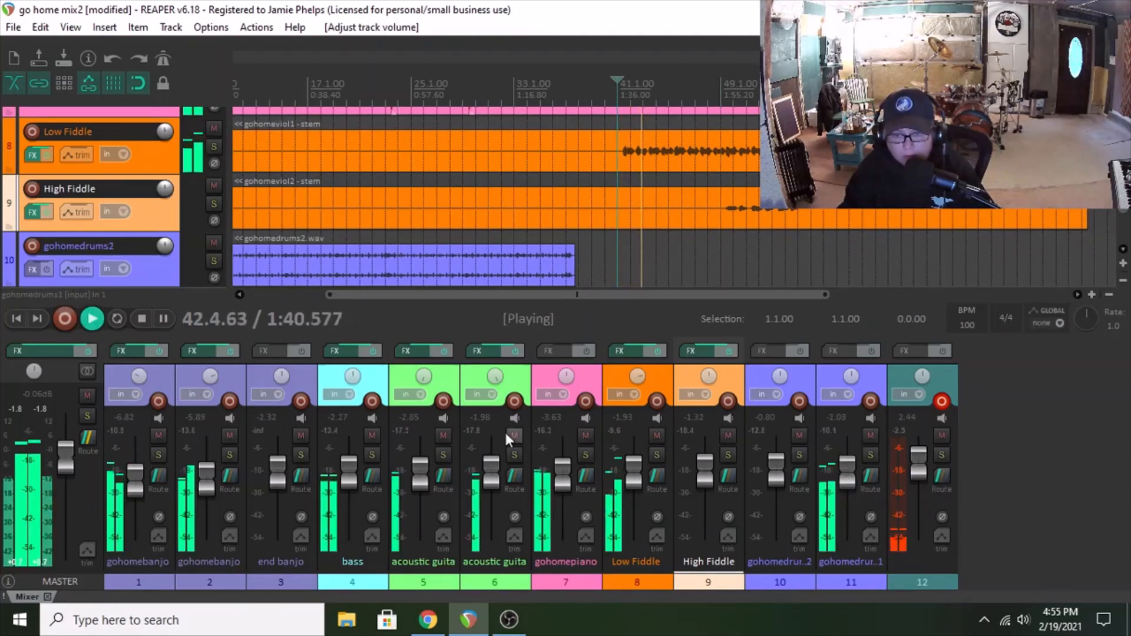
pyautogui.scroll(4, 849, 475)
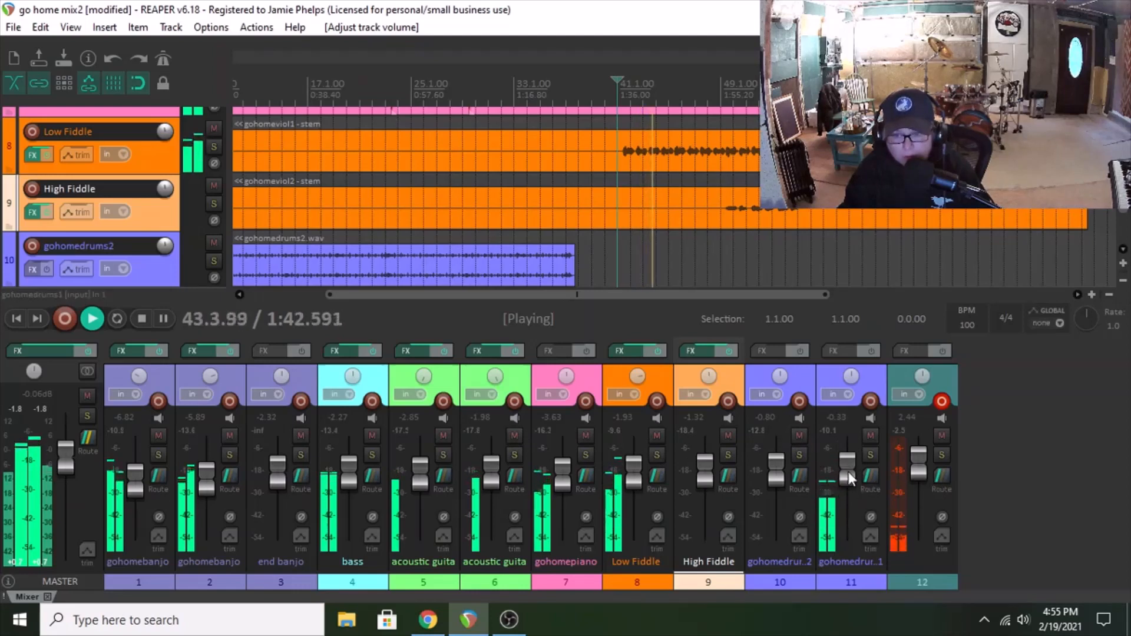
pyautogui.scroll(-2, 849, 475)
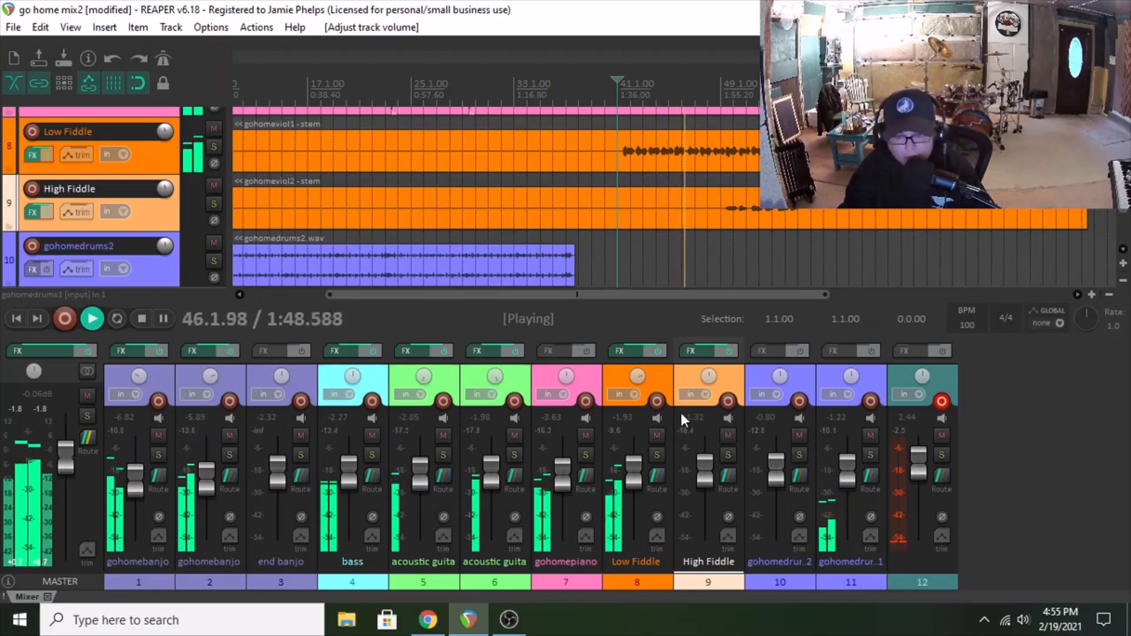
# Pan the High Fiddle to the left, raise its volume to 1.59 dB during playback, and stop.
pyautogui.moveTo(706, 381); pyautogui.dragTo(713, 412)
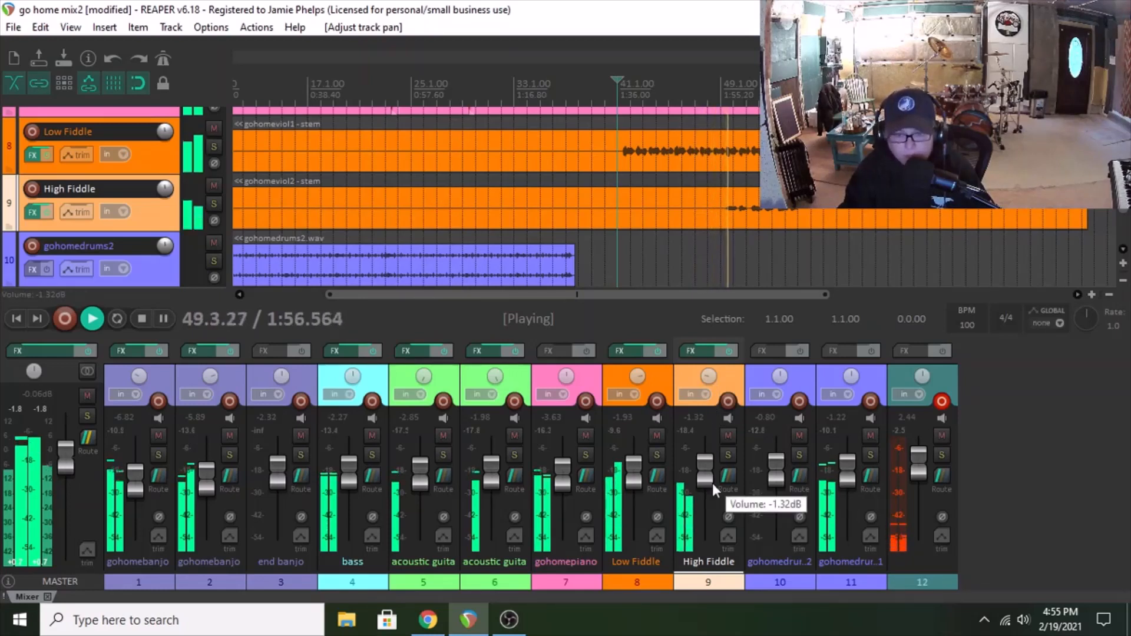
pyautogui.moveTo(713, 484); pyautogui.dragTo(706, 478)
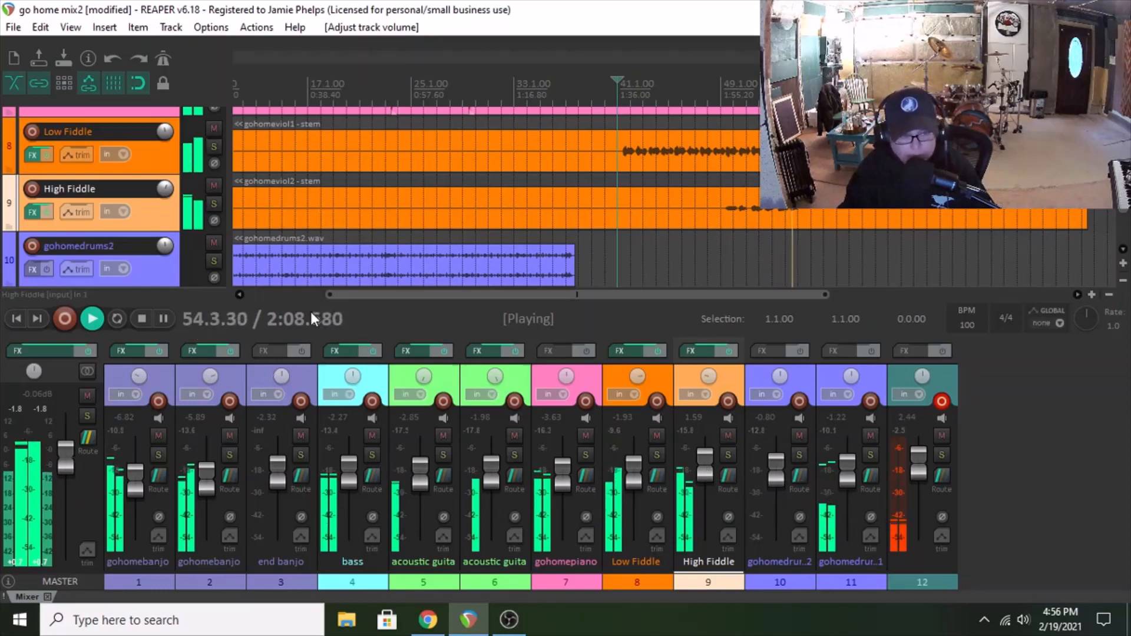
pyautogui.click(145, 320)
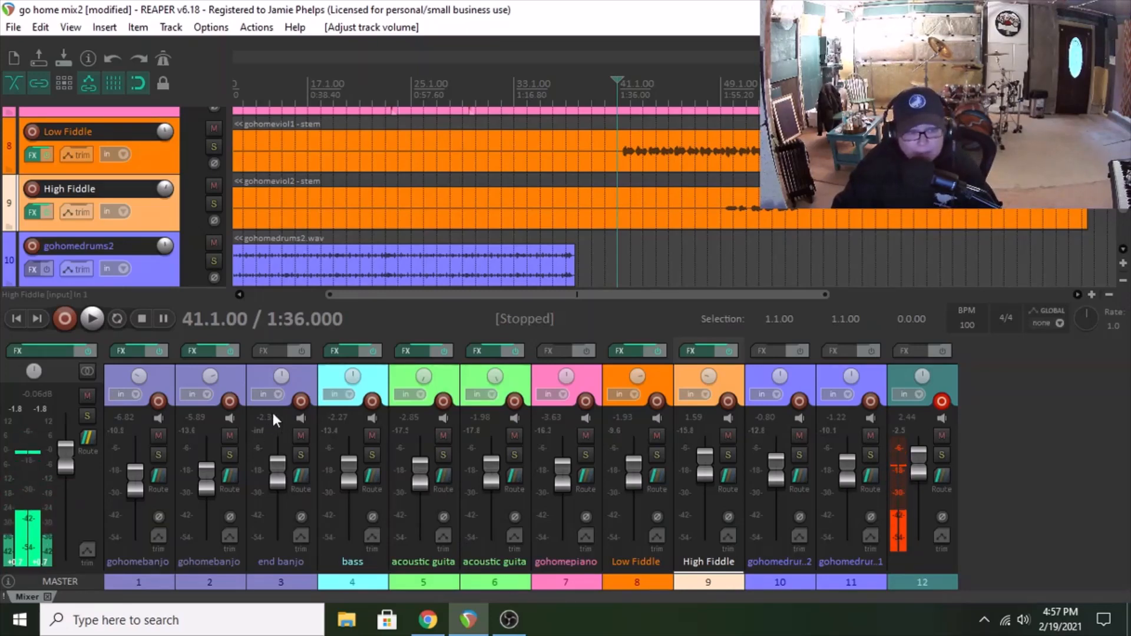
# Add the Q10 Mono (Waves) equalizer to the bass track's effects chain after REQ 2 Mono.
pyautogui.click(337, 354)
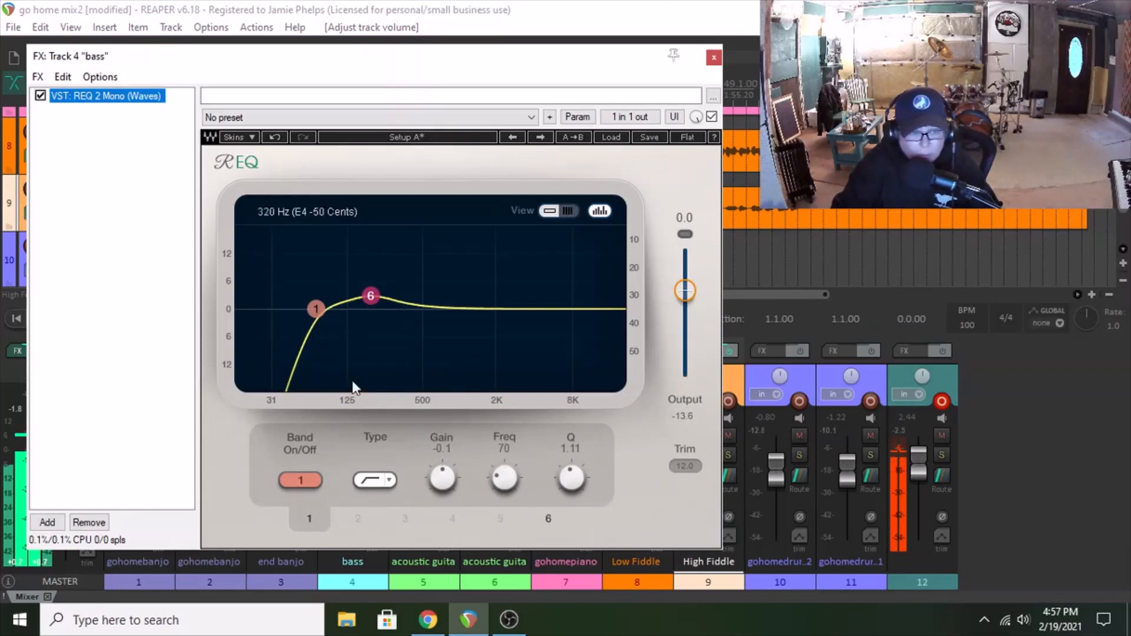
pyautogui.click(62, 522)
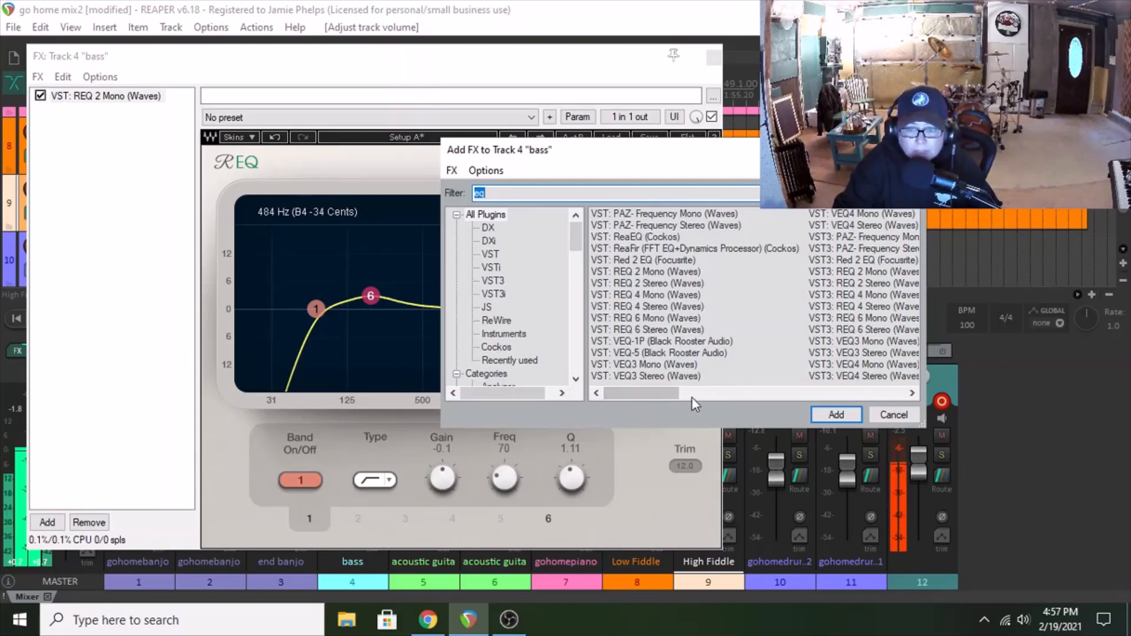
pyautogui.moveTo(628, 391); pyautogui.dragTo(523, 219)
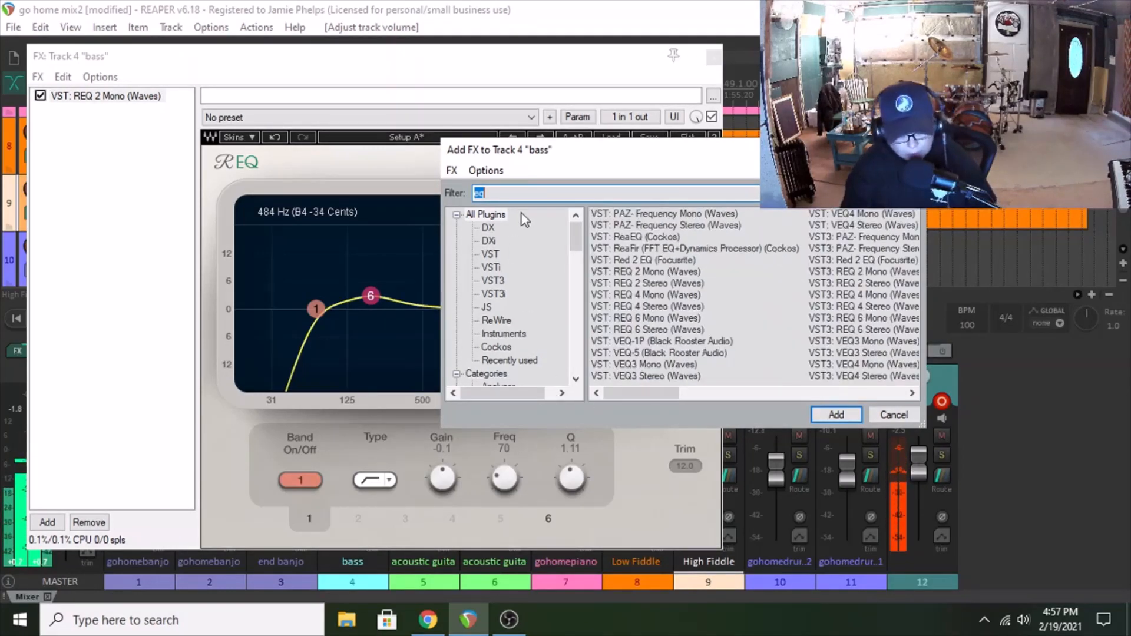
pyautogui.write('q')
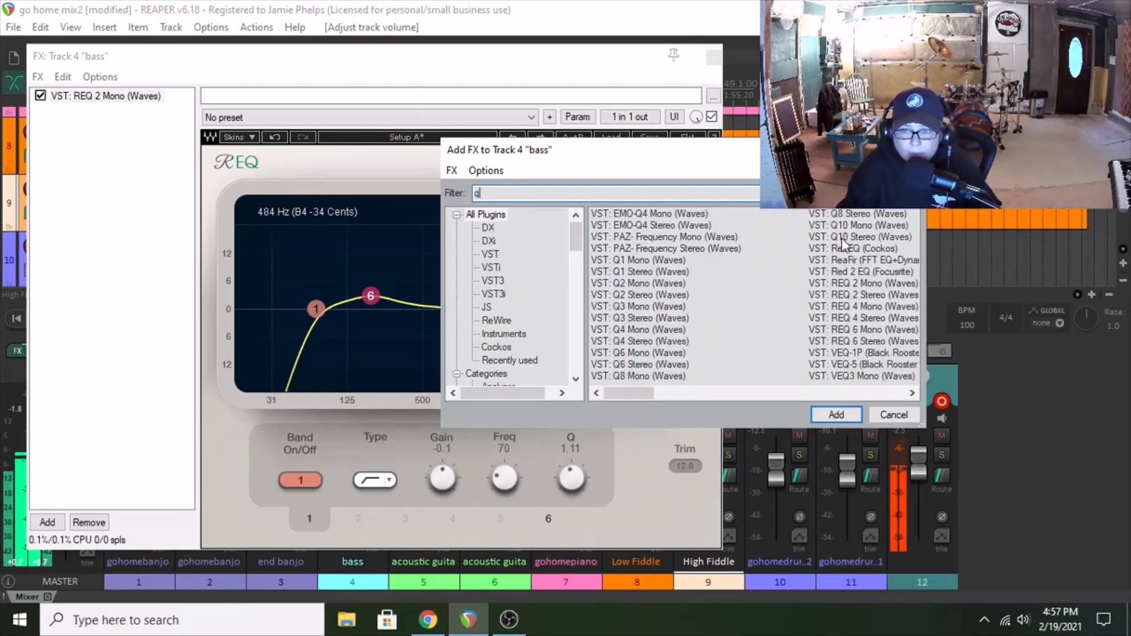
pyautogui.click(863, 226)
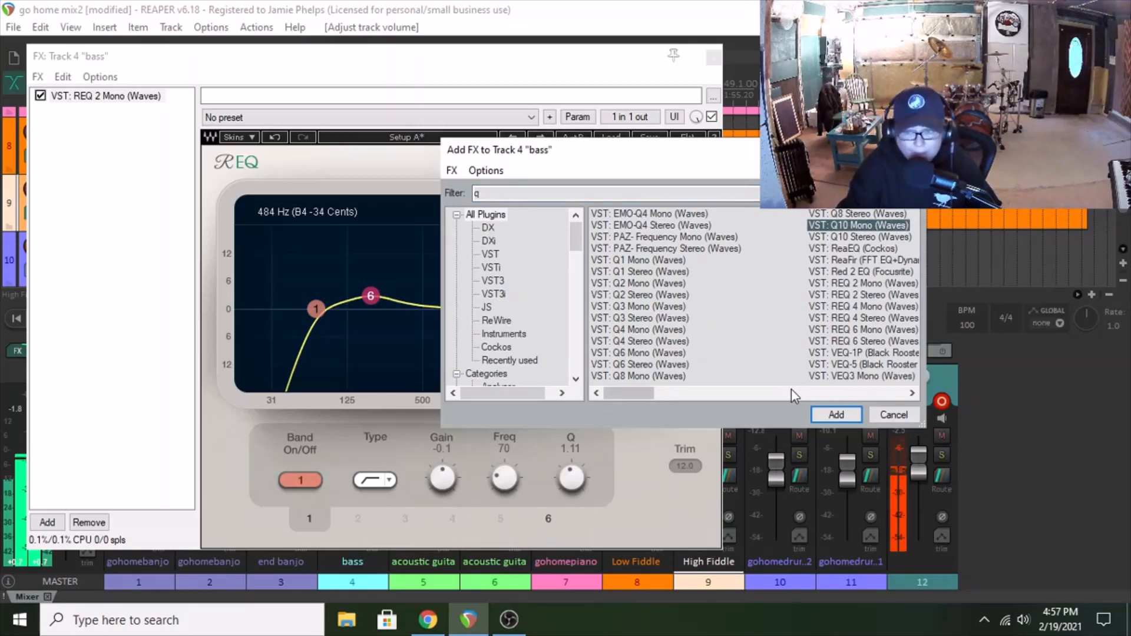
pyautogui.click(837, 414)
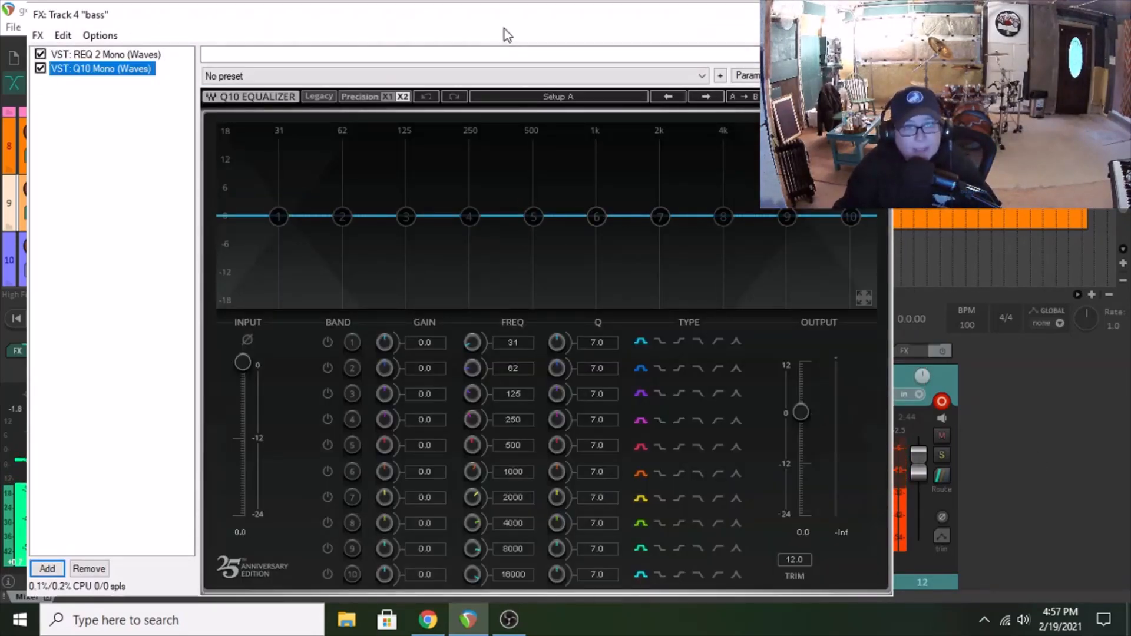
pyautogui.moveTo(502, 25); pyautogui.dragTo(480, 27)
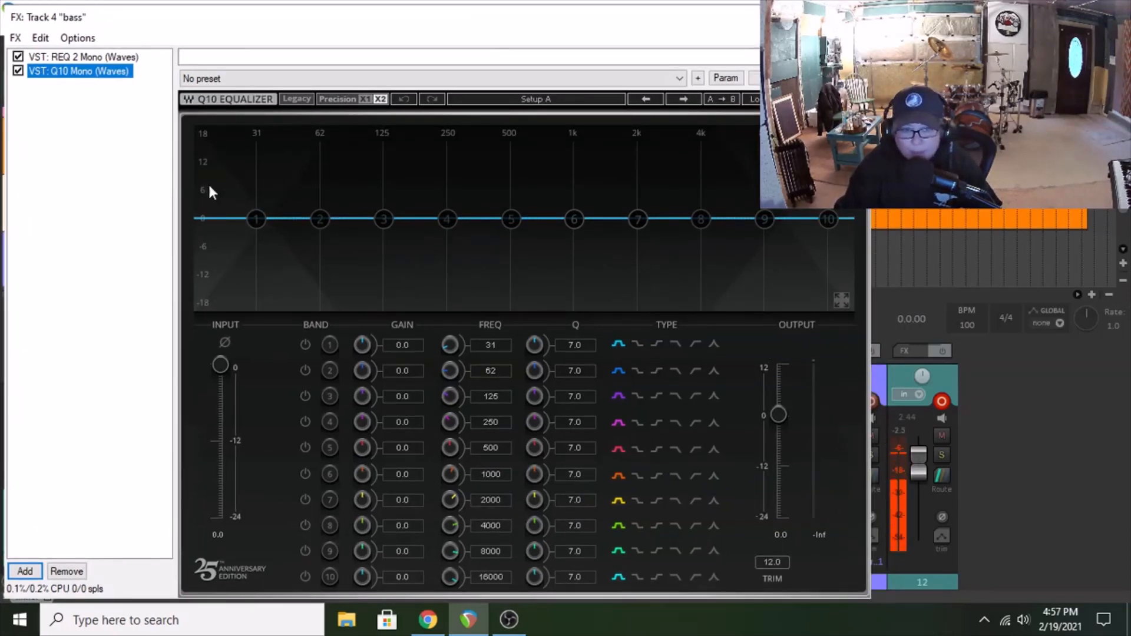
# Enable band 1 of the bass Q10, give it the pointed bell filter type, and cut it by 11.4 dB at 33 Hz.
pyautogui.moveTo(265, 217)
pyautogui.mouseDown()
pyautogui.moveTo(261, 233)
pyautogui.moveTo(267, 202)
pyautogui.moveTo(286, 233)
pyautogui.moveTo(247, 234)
pyautogui.moveTo(251, 220)
pyautogui.mouseUp()
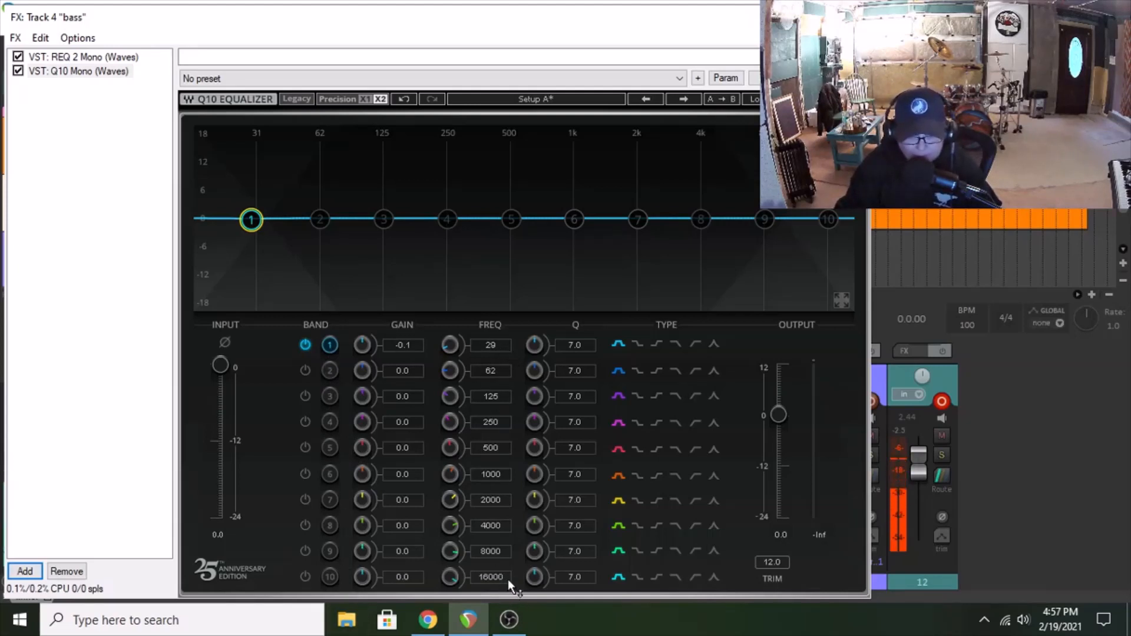
pyautogui.click(714, 344)
pyautogui.moveTo(249, 225); pyautogui.dragTo(263, 277)
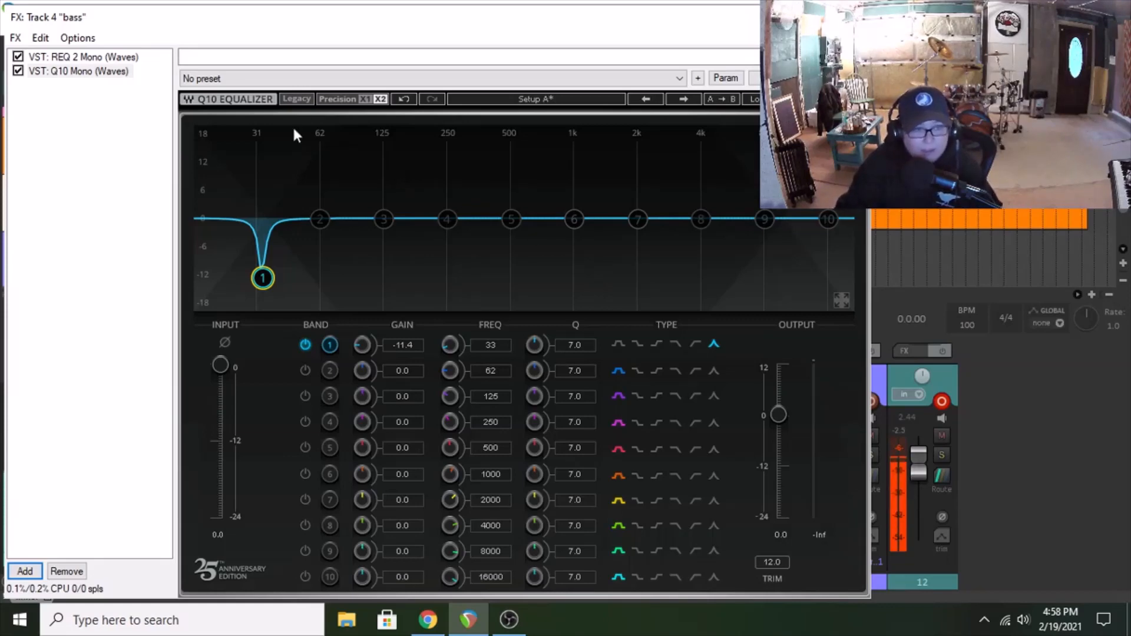
# Compare the Q10's Legacy and Modern interfaces, try the X1 and X2 precision modes, and view the plug-in's version information.
pyautogui.click(295, 97)
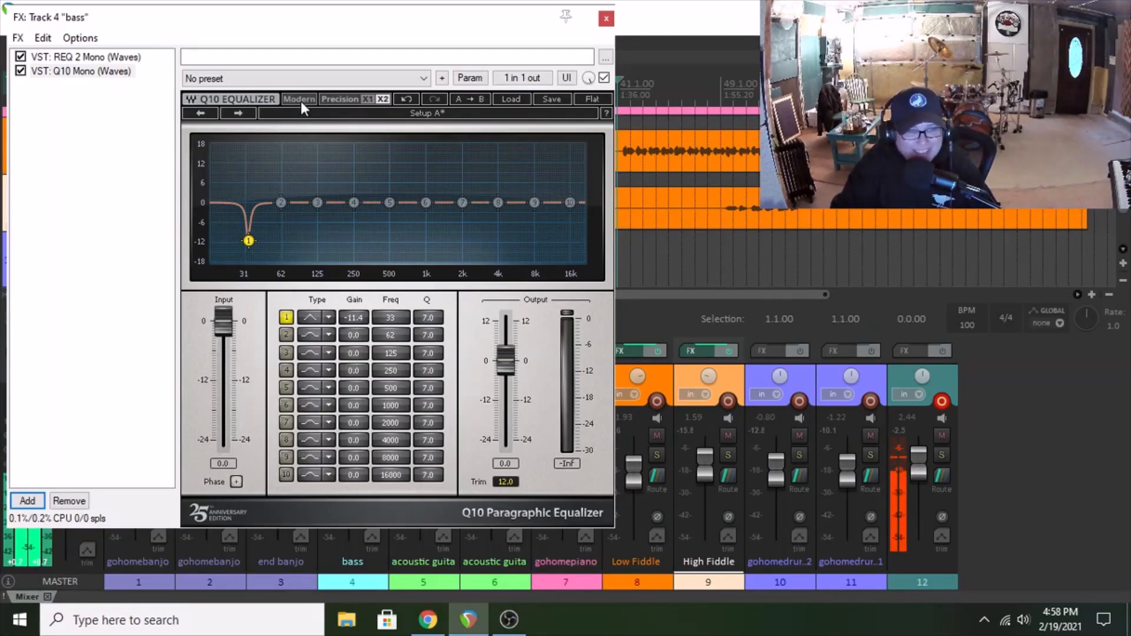
pyautogui.click(301, 101)
pyautogui.click(342, 100)
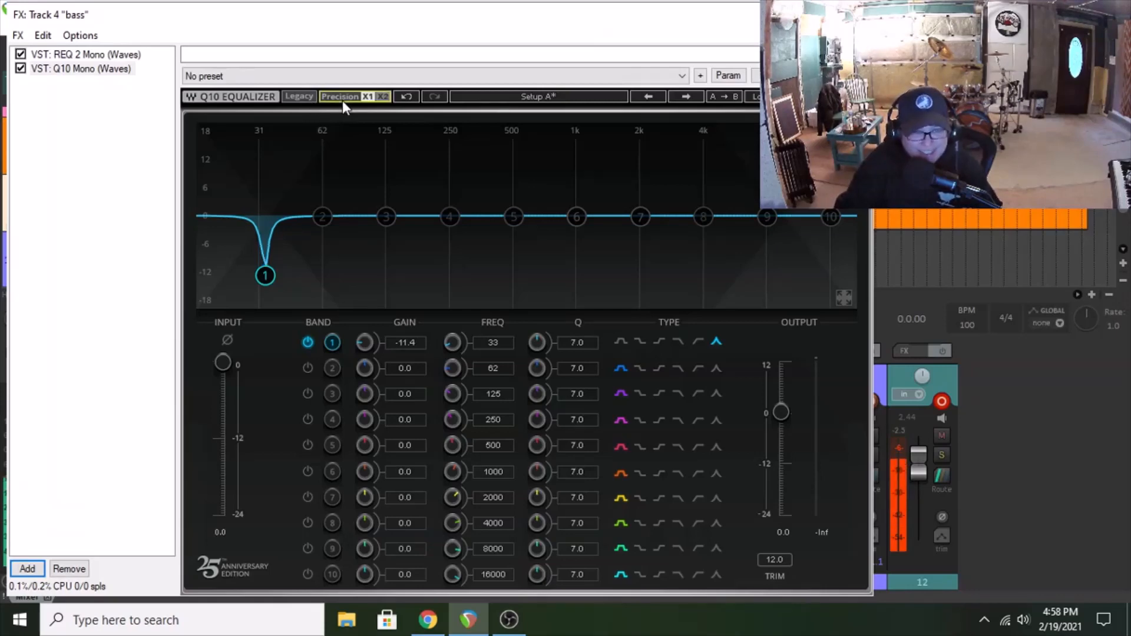
pyautogui.click(341, 100)
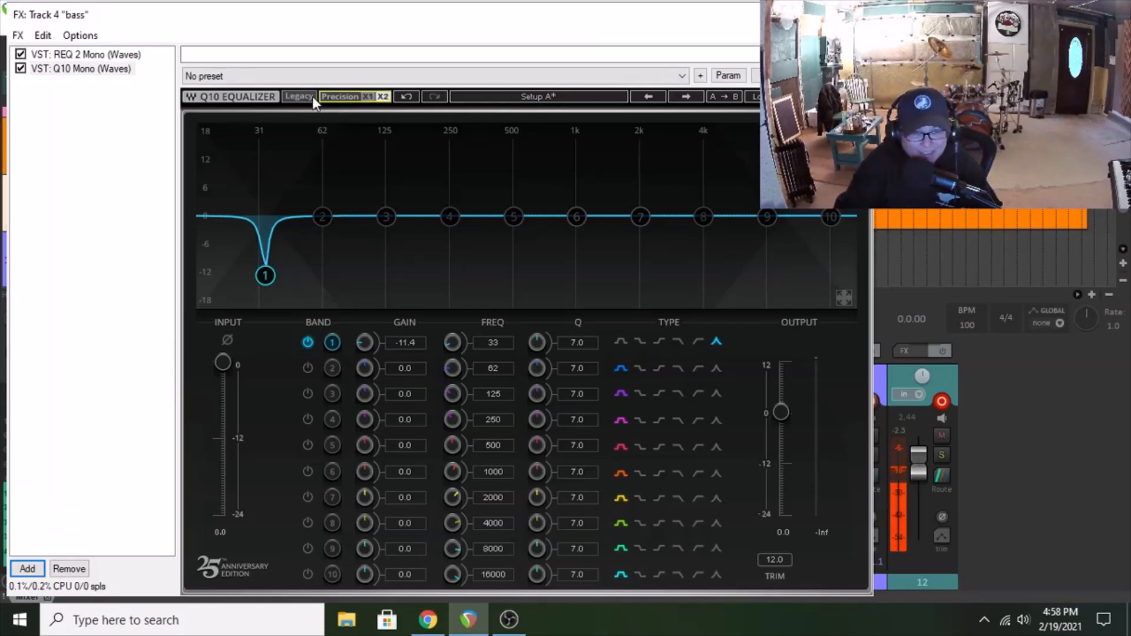
pyautogui.click(312, 97)
pyautogui.click(257, 97)
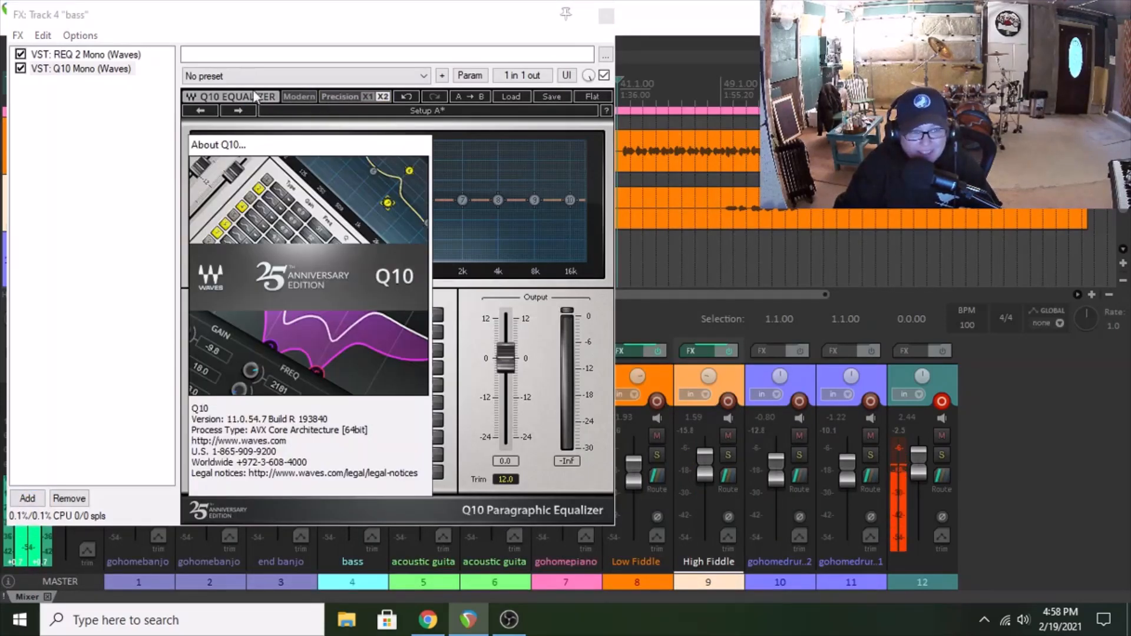
pyautogui.click(402, 425)
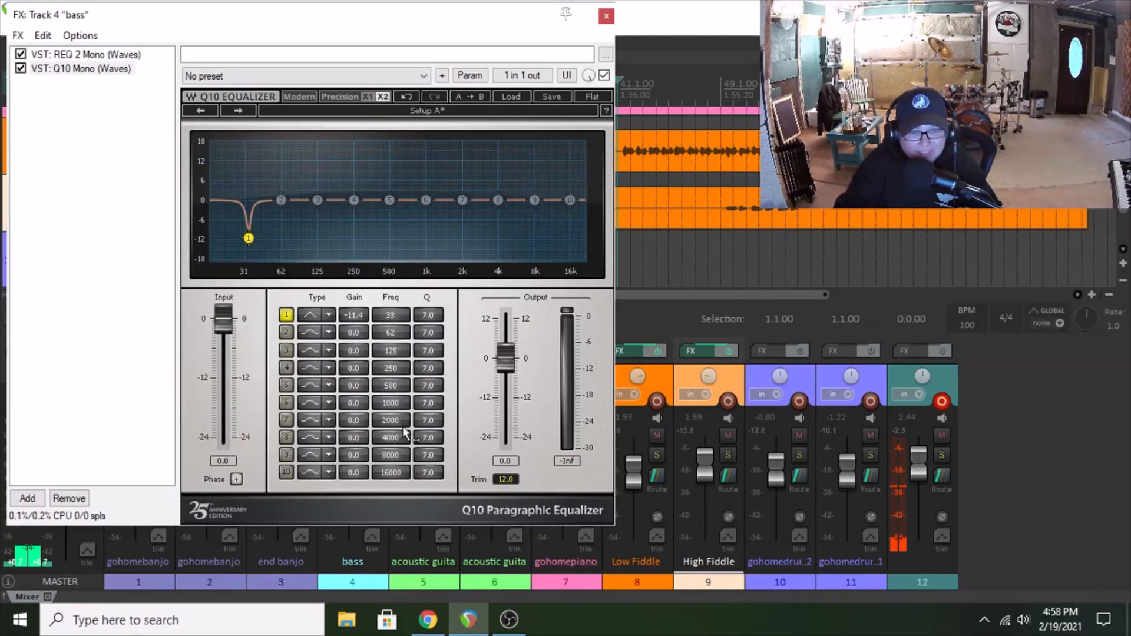
pyautogui.click(300, 97)
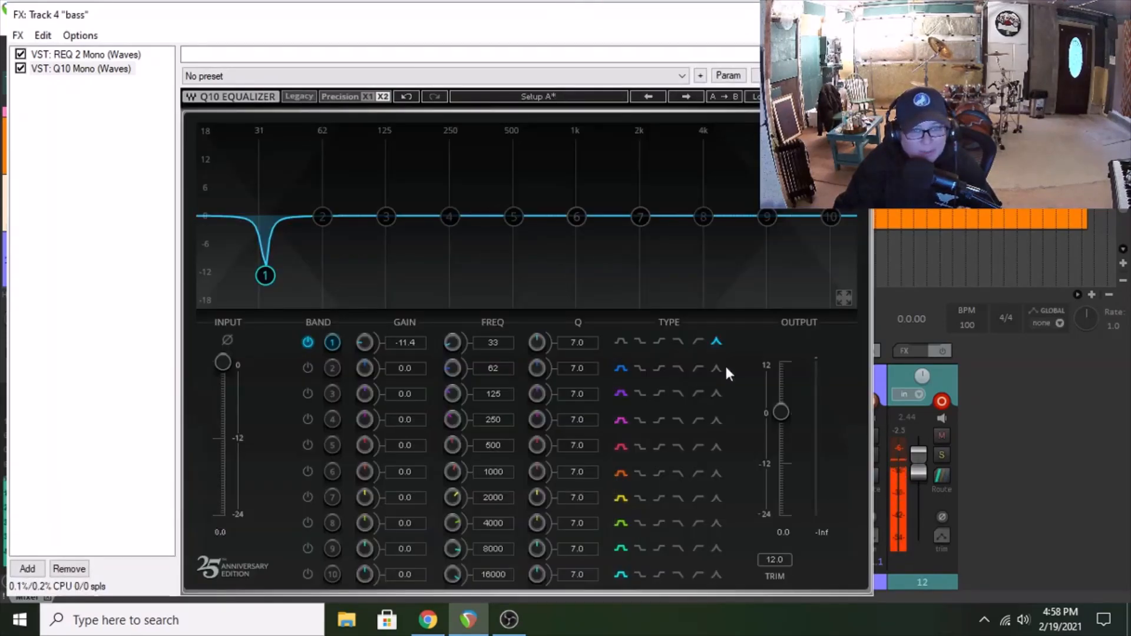